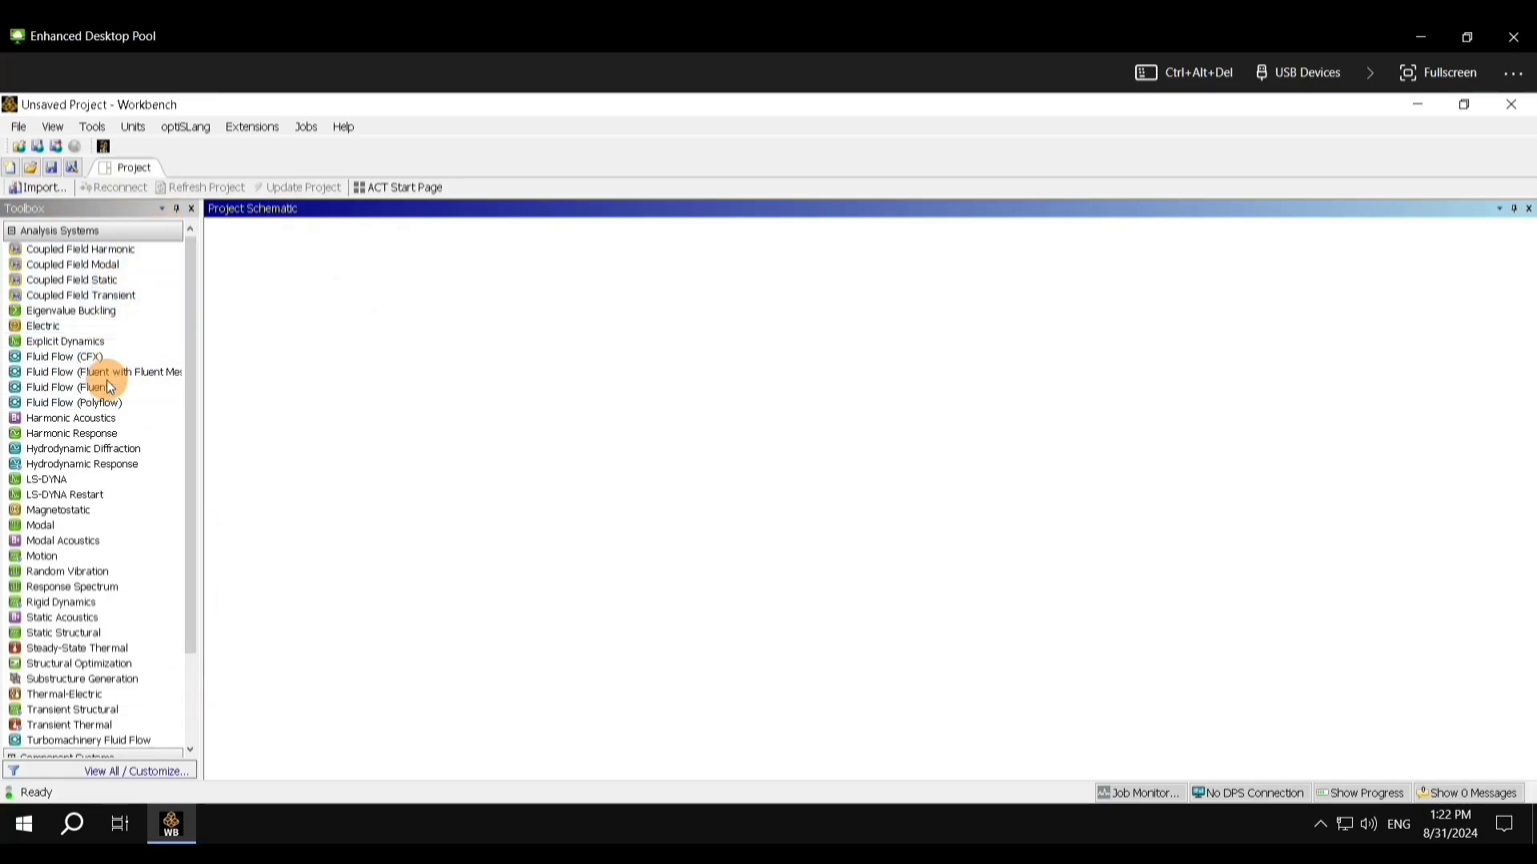
Step: Add a Static Structural system and open its Engineering Data workspace
{"action": "double_click", "coordinate": [40, 634]}
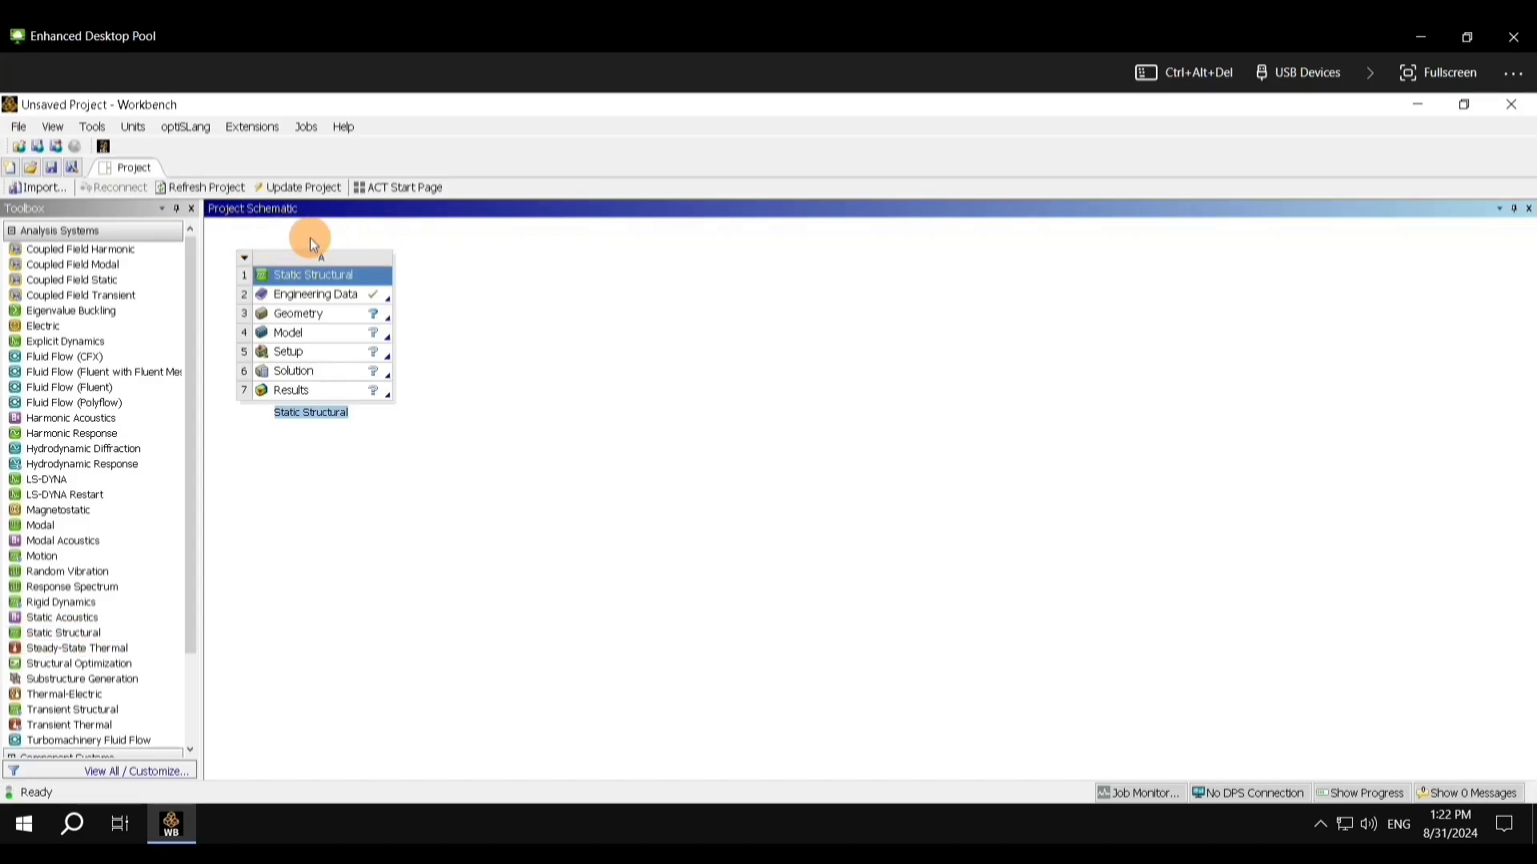
{"action": "left_click", "coordinate": [335, 302]}
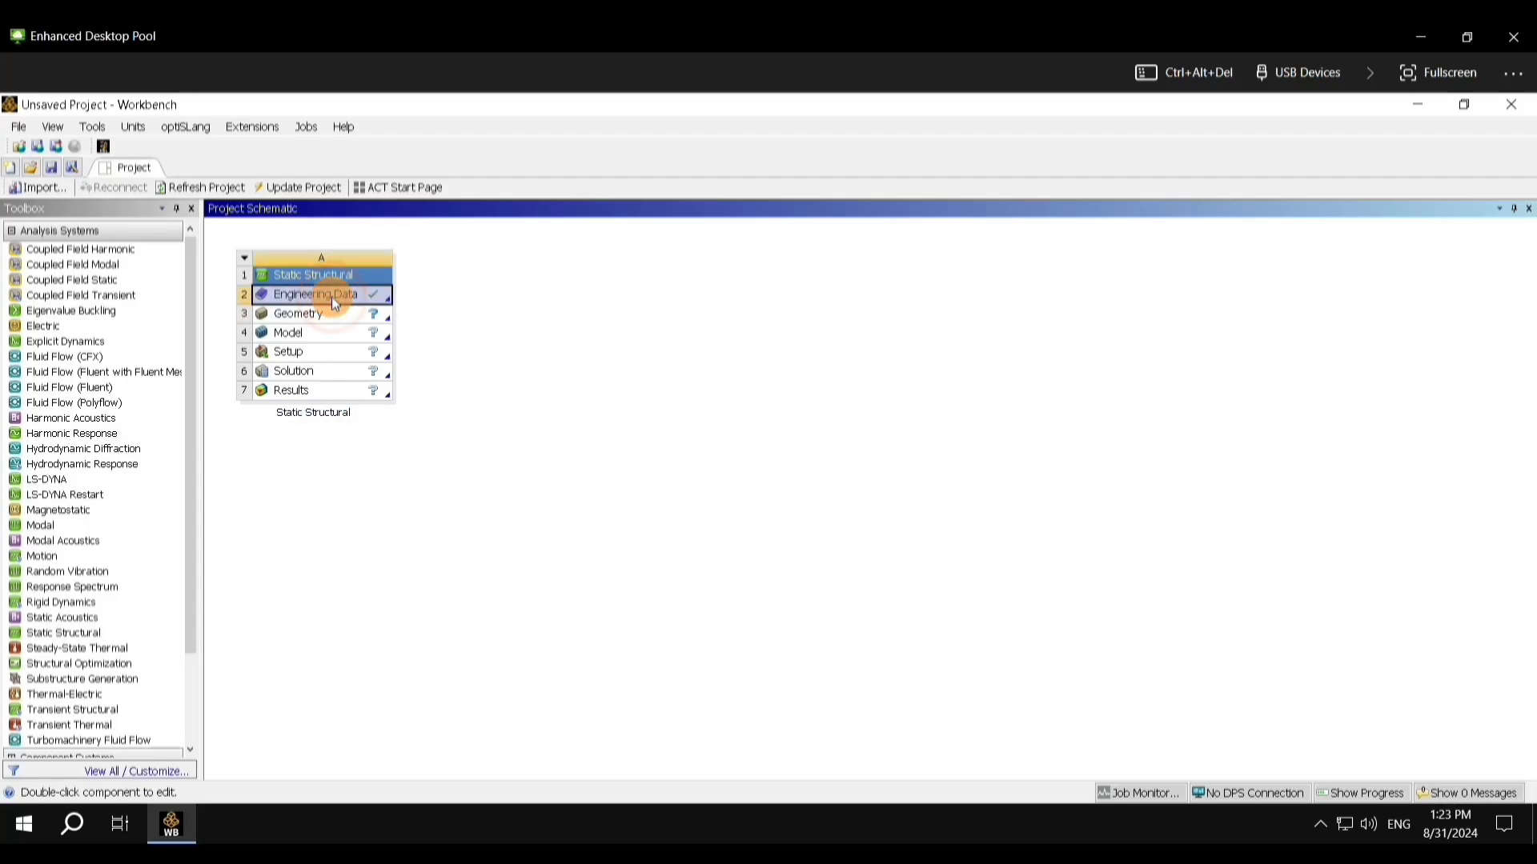
{"action": "double_click", "coordinate": [334, 298]}
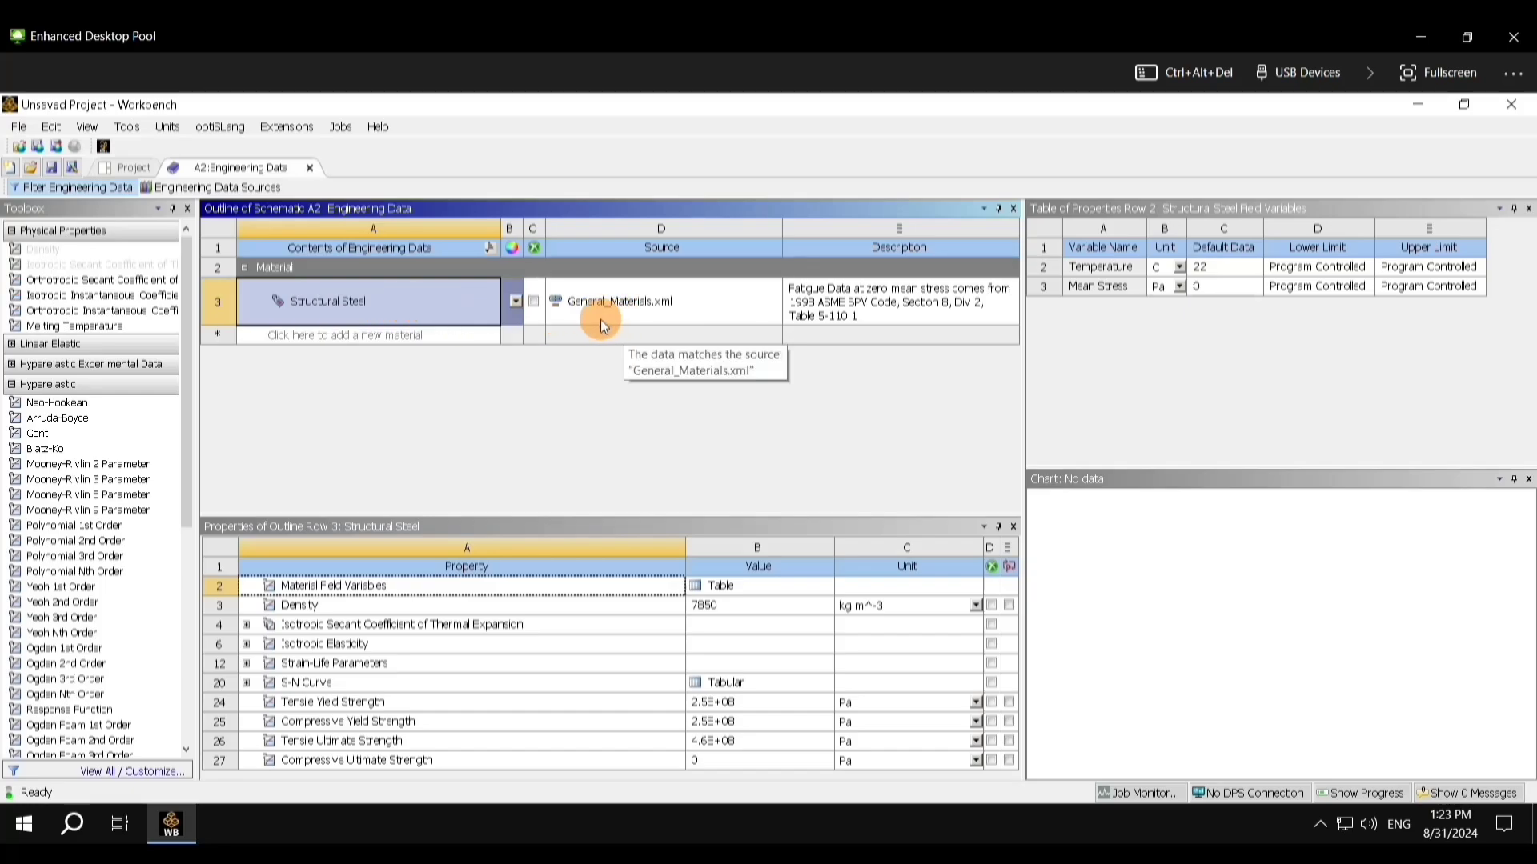
Step: Add Aluminum Alloy from the General Materials library to the project
{"action": "left_click", "coordinate": [248, 203]}
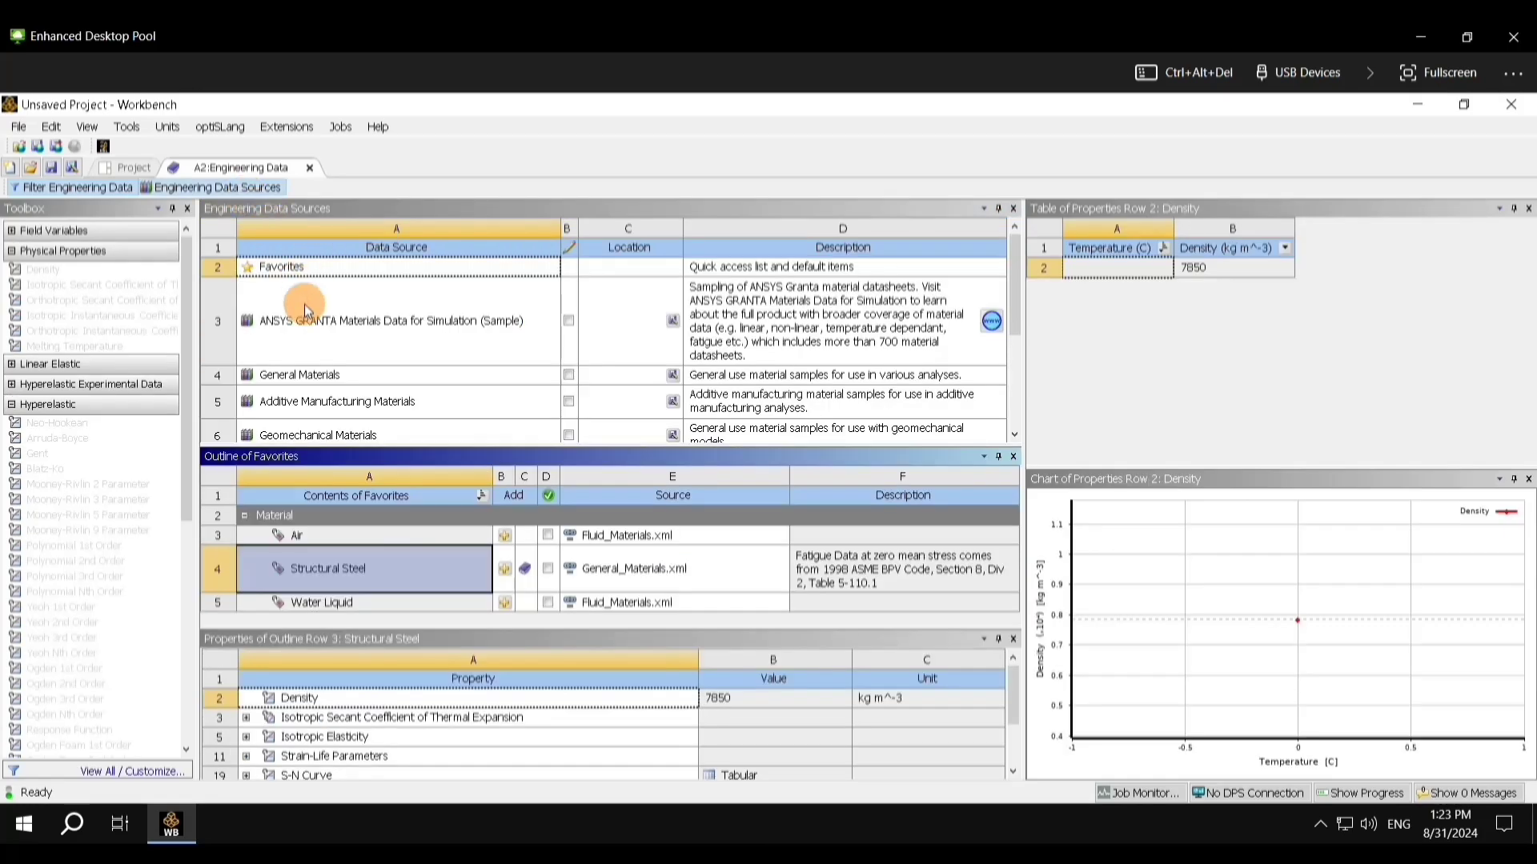
{"action": "left_click", "coordinate": [280, 377]}
{"action": "scroll", "coordinate": [312, 572], "scroll_direction": "down", "scroll_amount": 2}
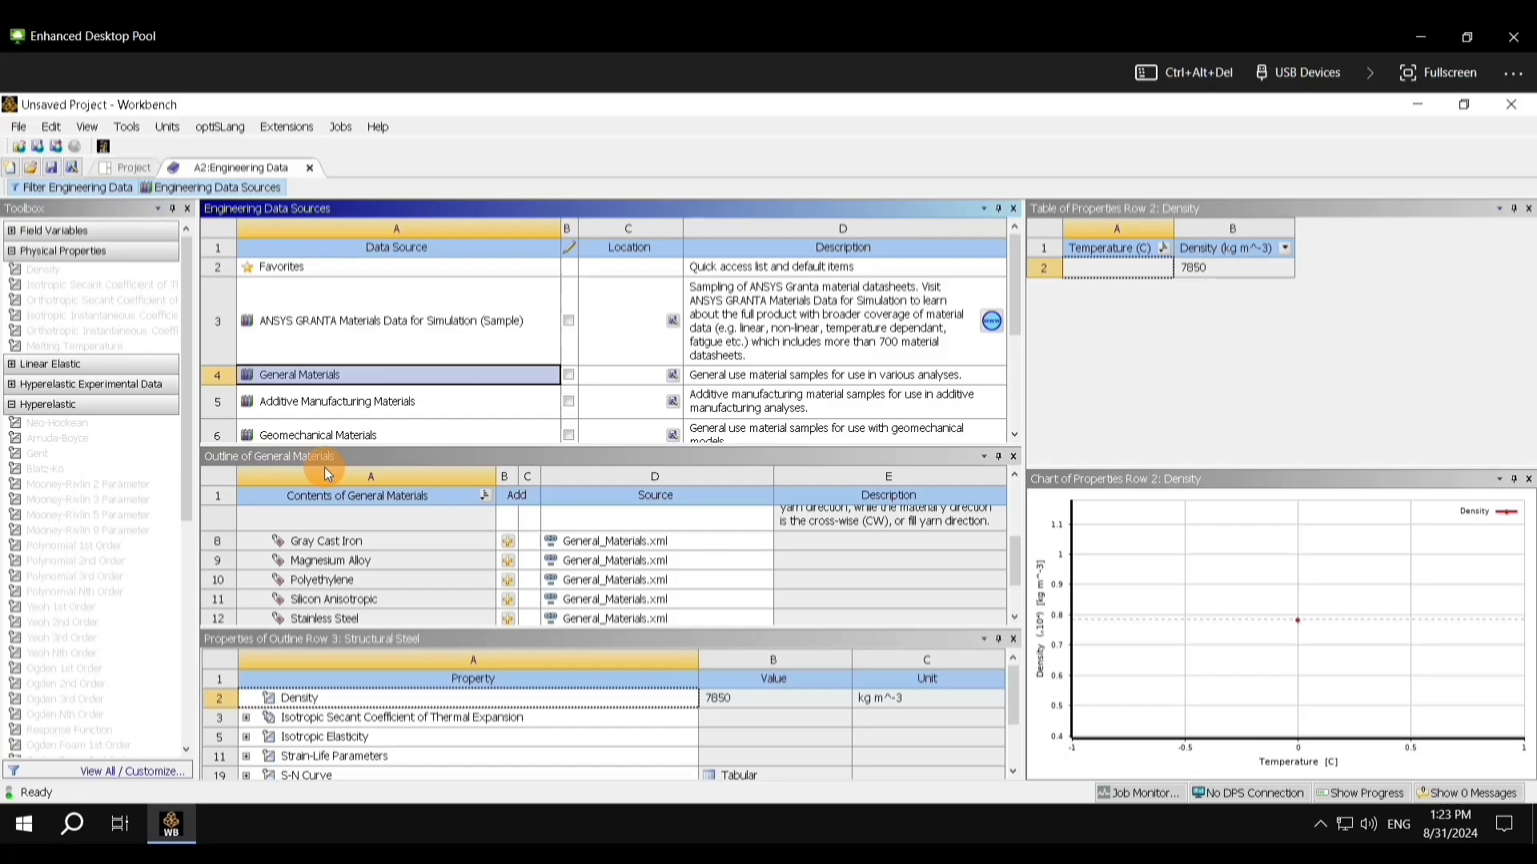
{"action": "scroll", "coordinate": [328, 572], "scroll_direction": "up", "scroll_amount": 3}
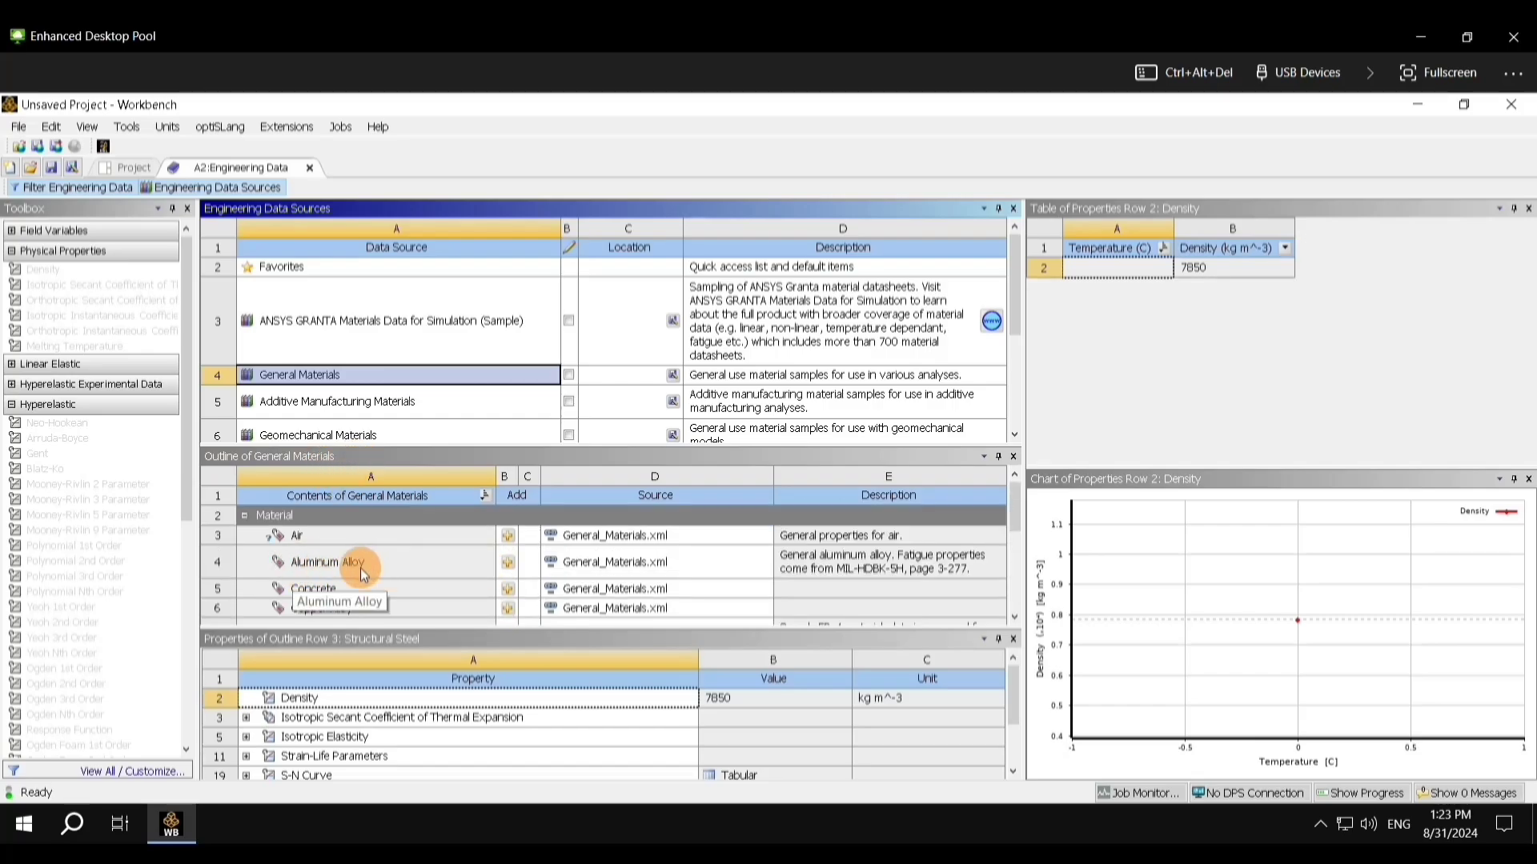
{"action": "left_click", "coordinate": [511, 567]}
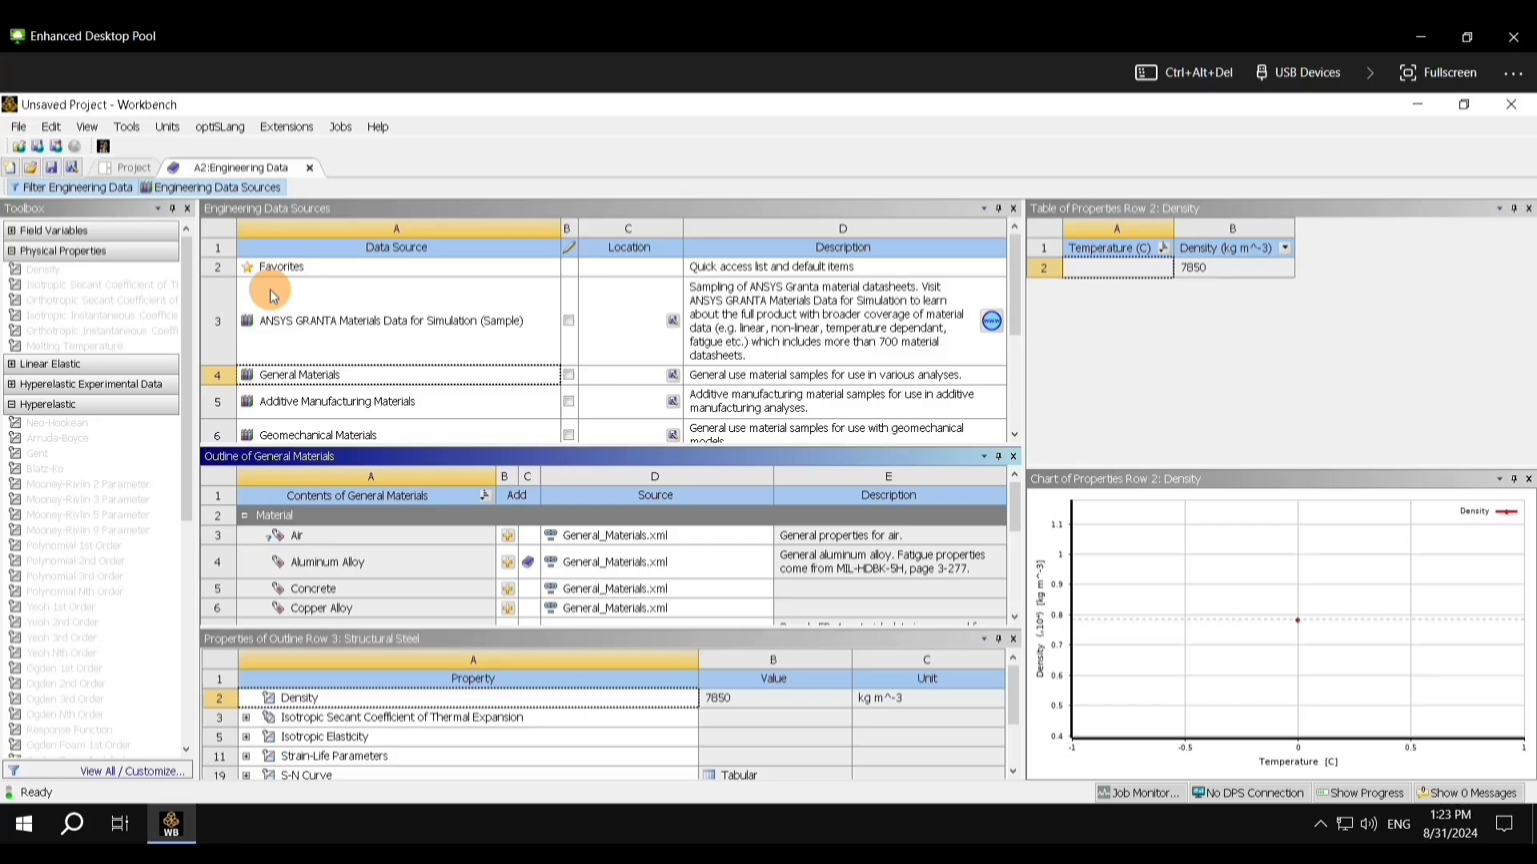
Step: Delete Structural Steel from the project's material list
{"action": "left_click", "coordinate": [212, 189]}
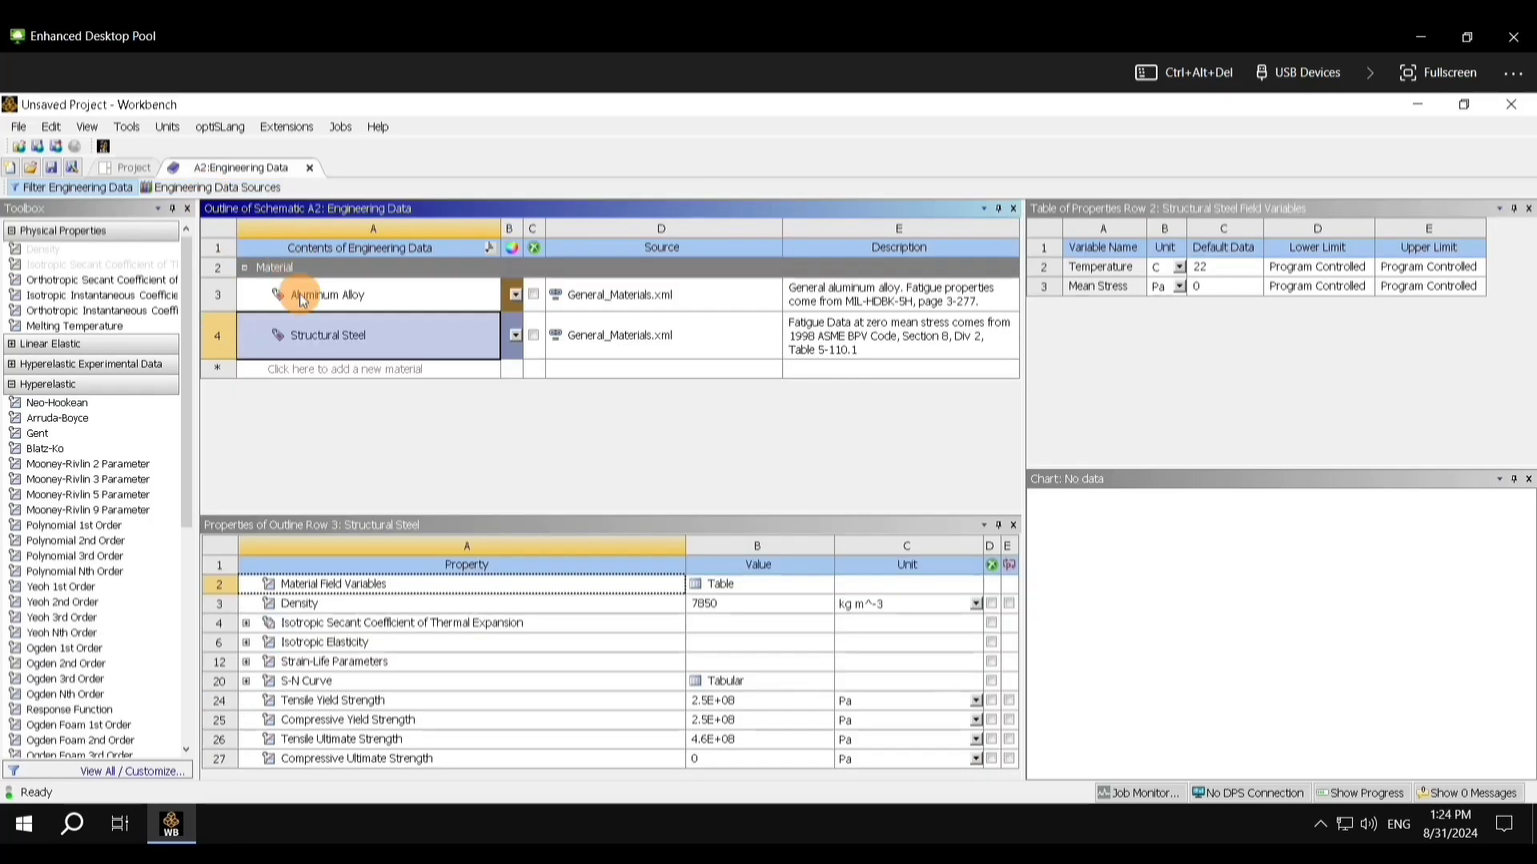
{"action": "right_click", "coordinate": [334, 336]}
{"action": "left_click", "coordinate": [384, 405]}
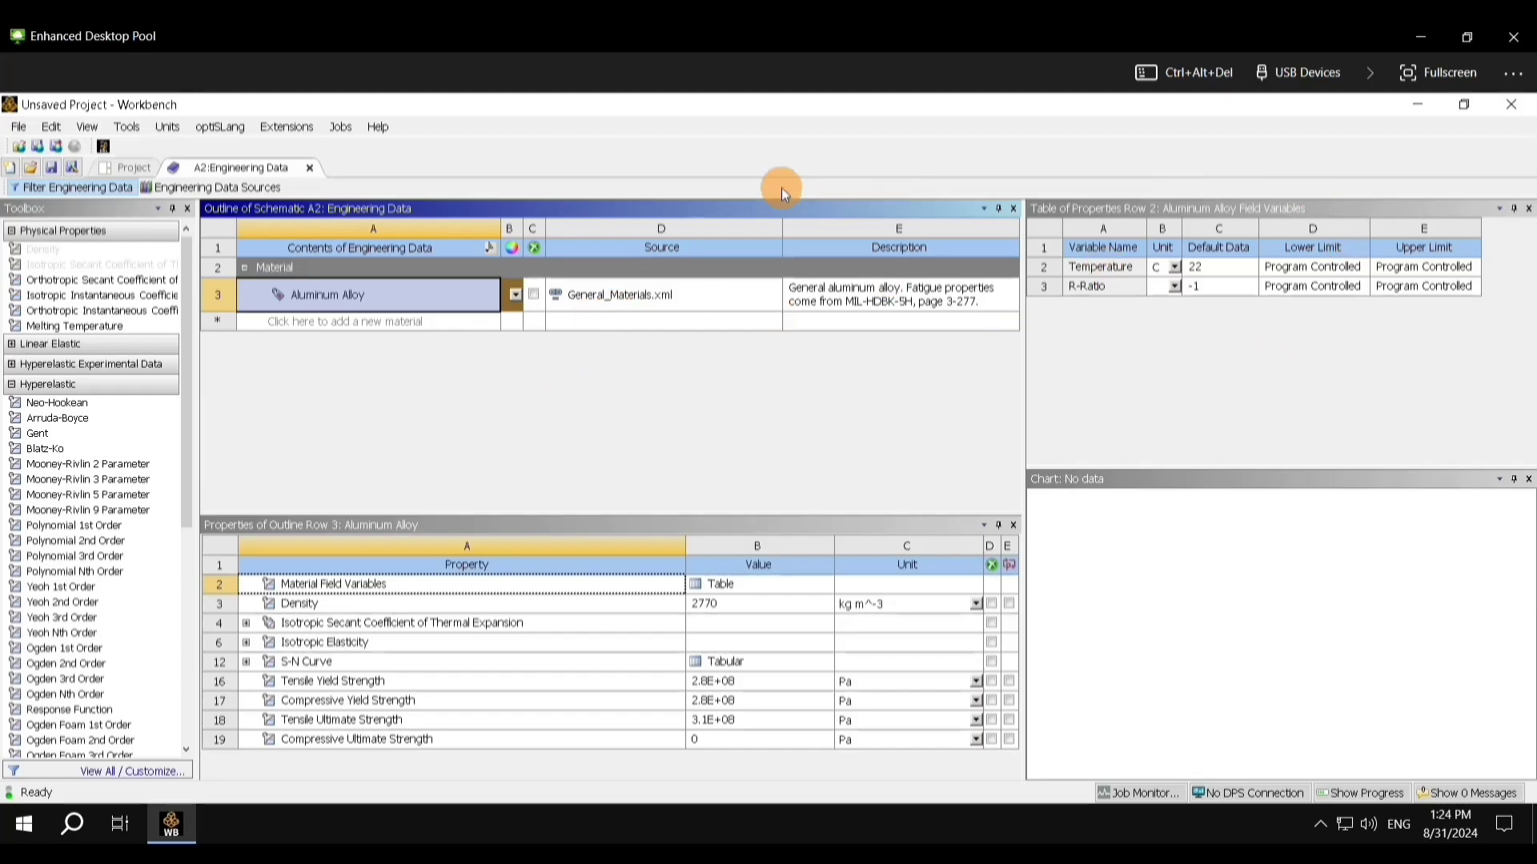
Step: Launch Ansys Discovery from the Static Structural Geometry cell
{"action": "left_click", "coordinate": [128, 168]}
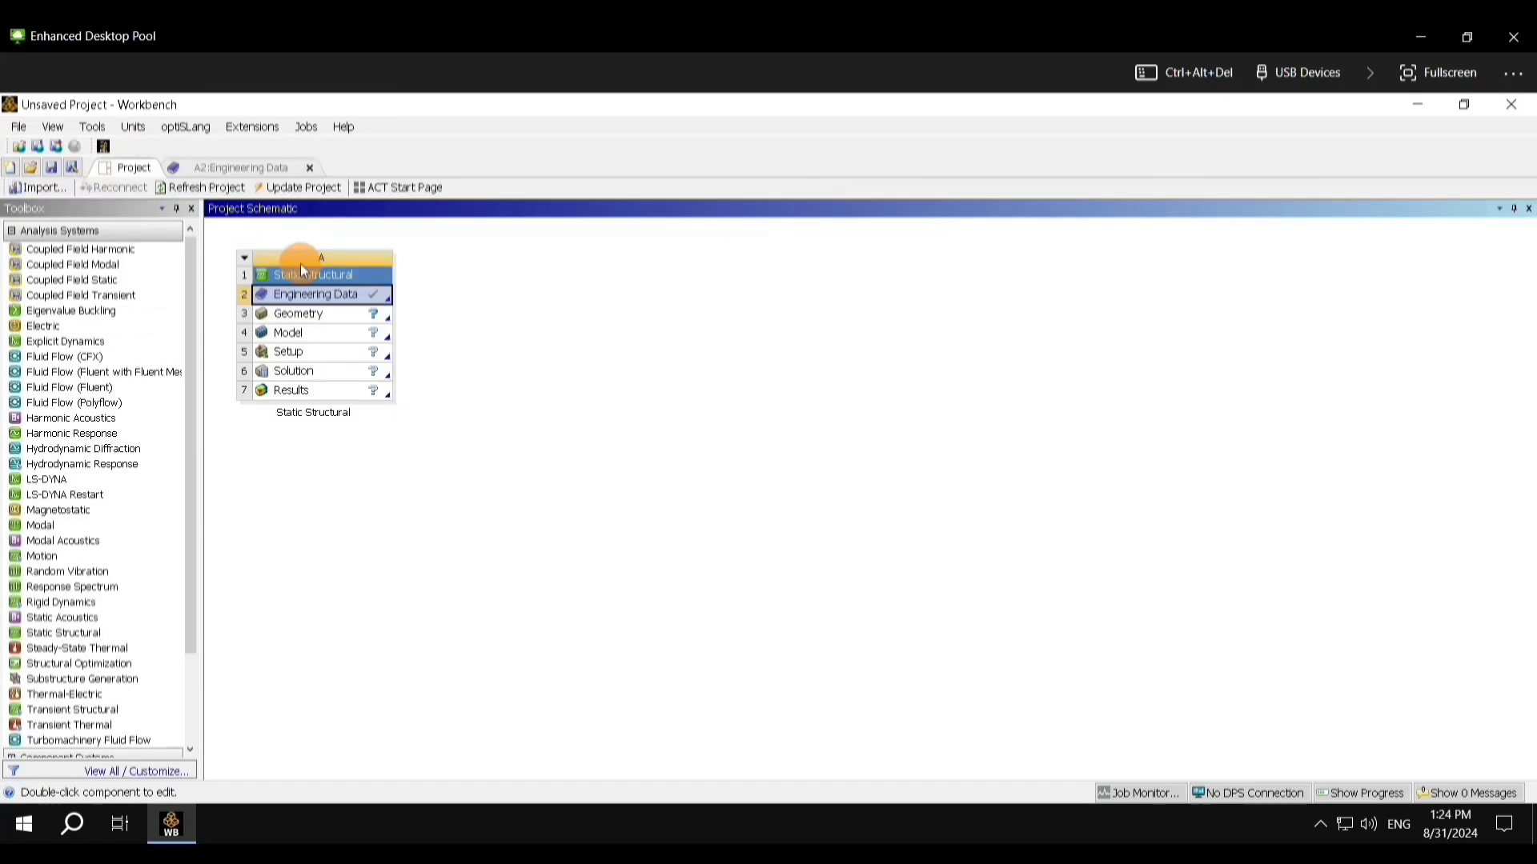
{"action": "double_click", "coordinate": [310, 316]}
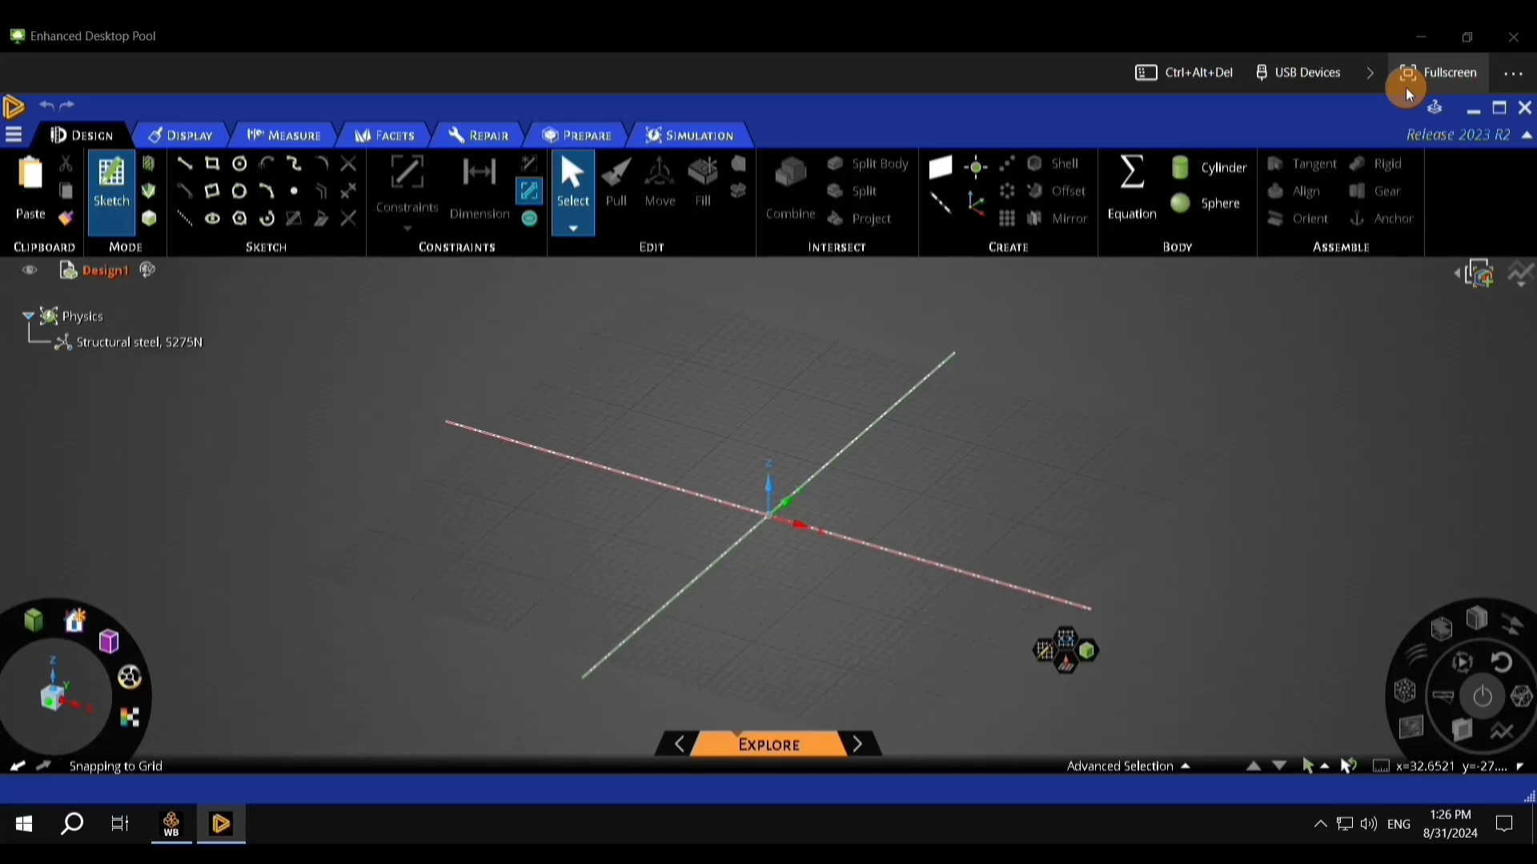
{"action": "left_click", "coordinate": [1409, 95]}
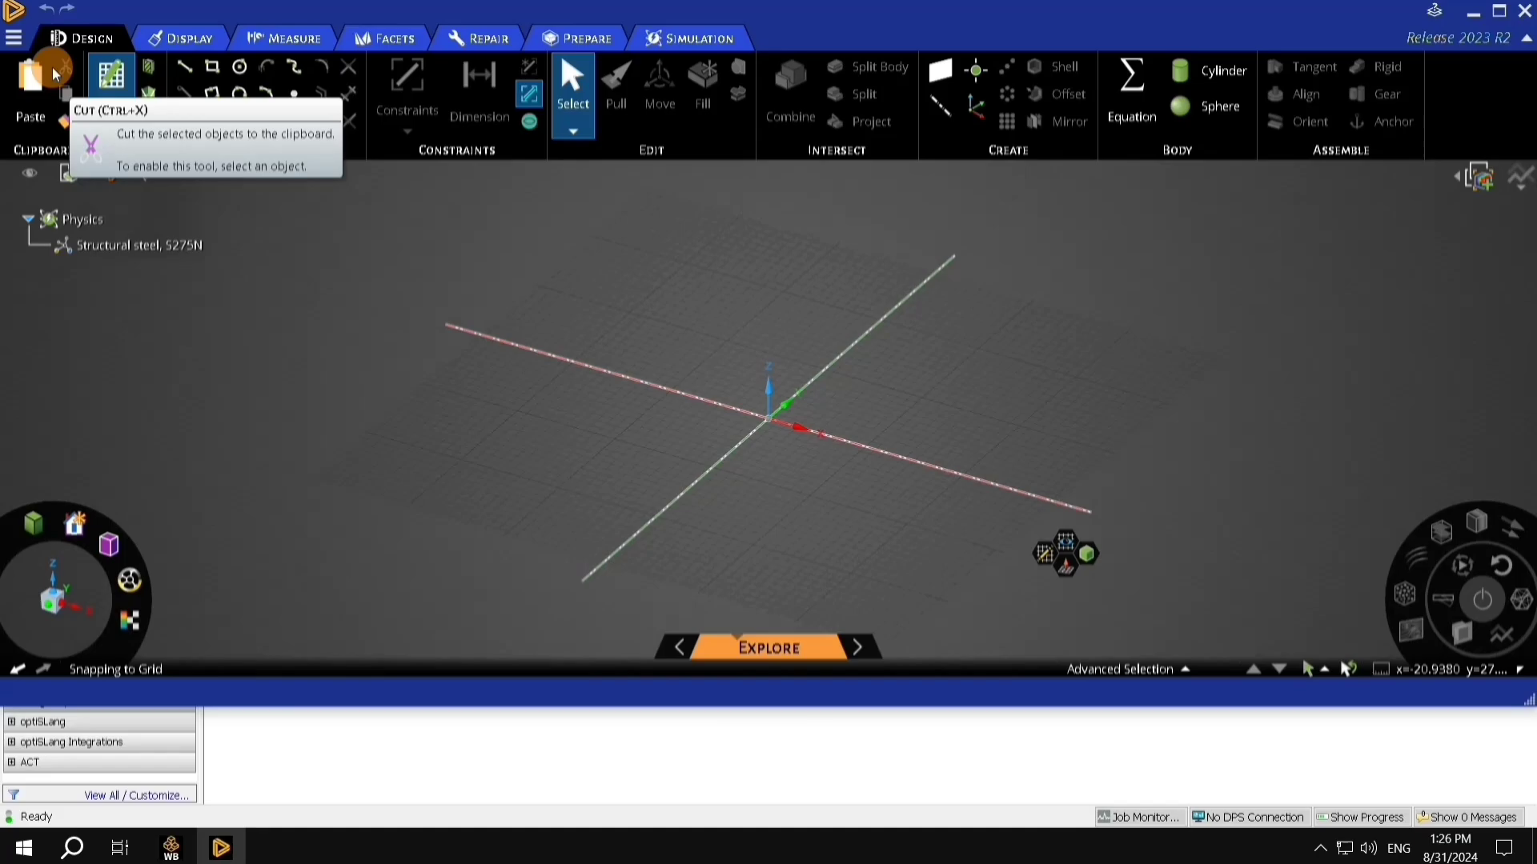
Step: Insert the swept wing stp file into the Discovery design
{"action": "left_click", "coordinate": [18, 39]}
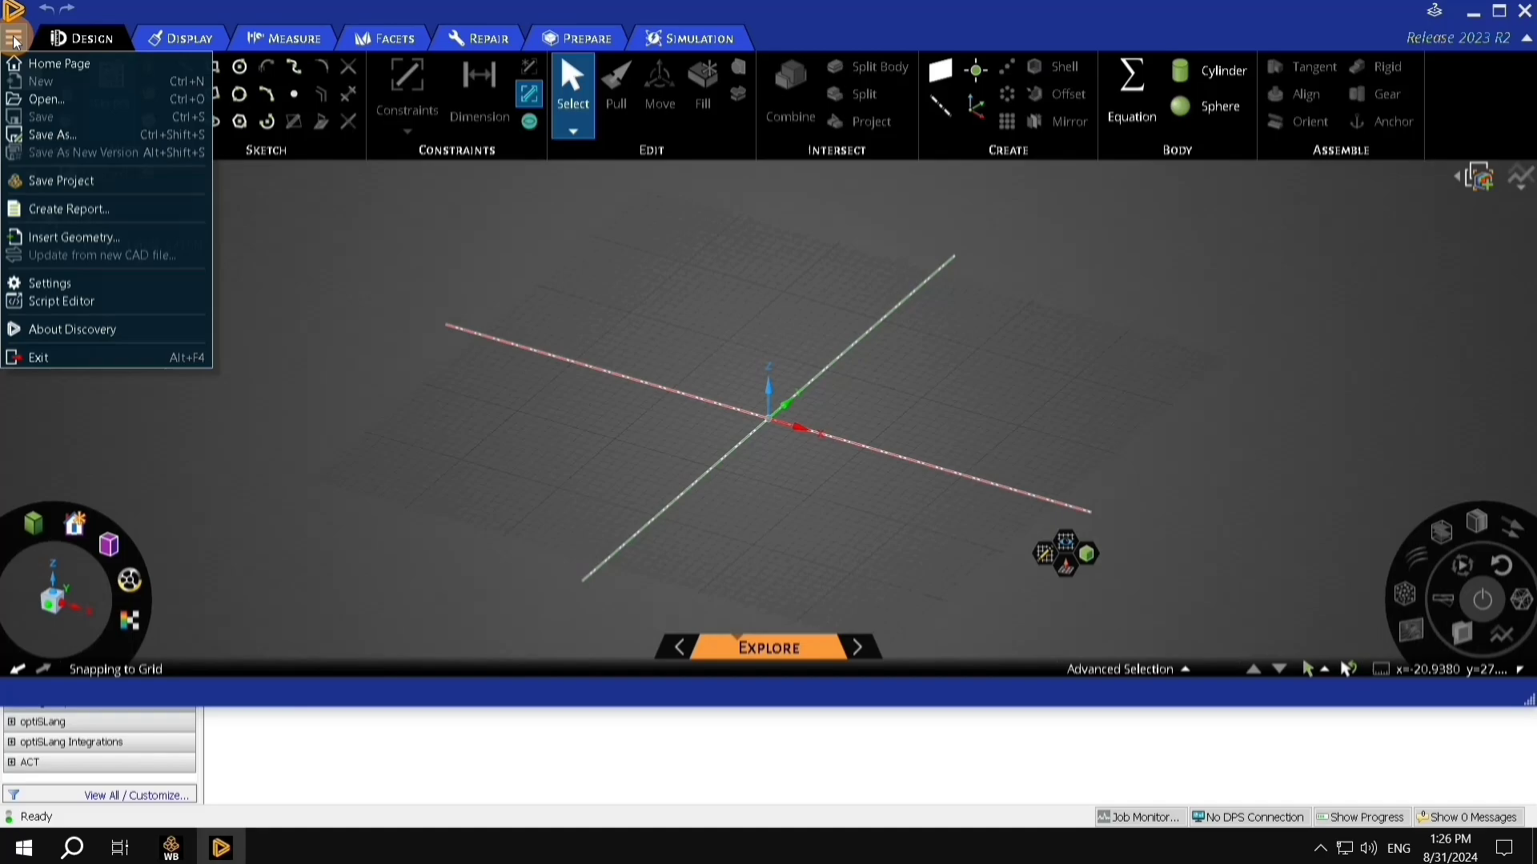
{"action": "left_click", "coordinate": [60, 237]}
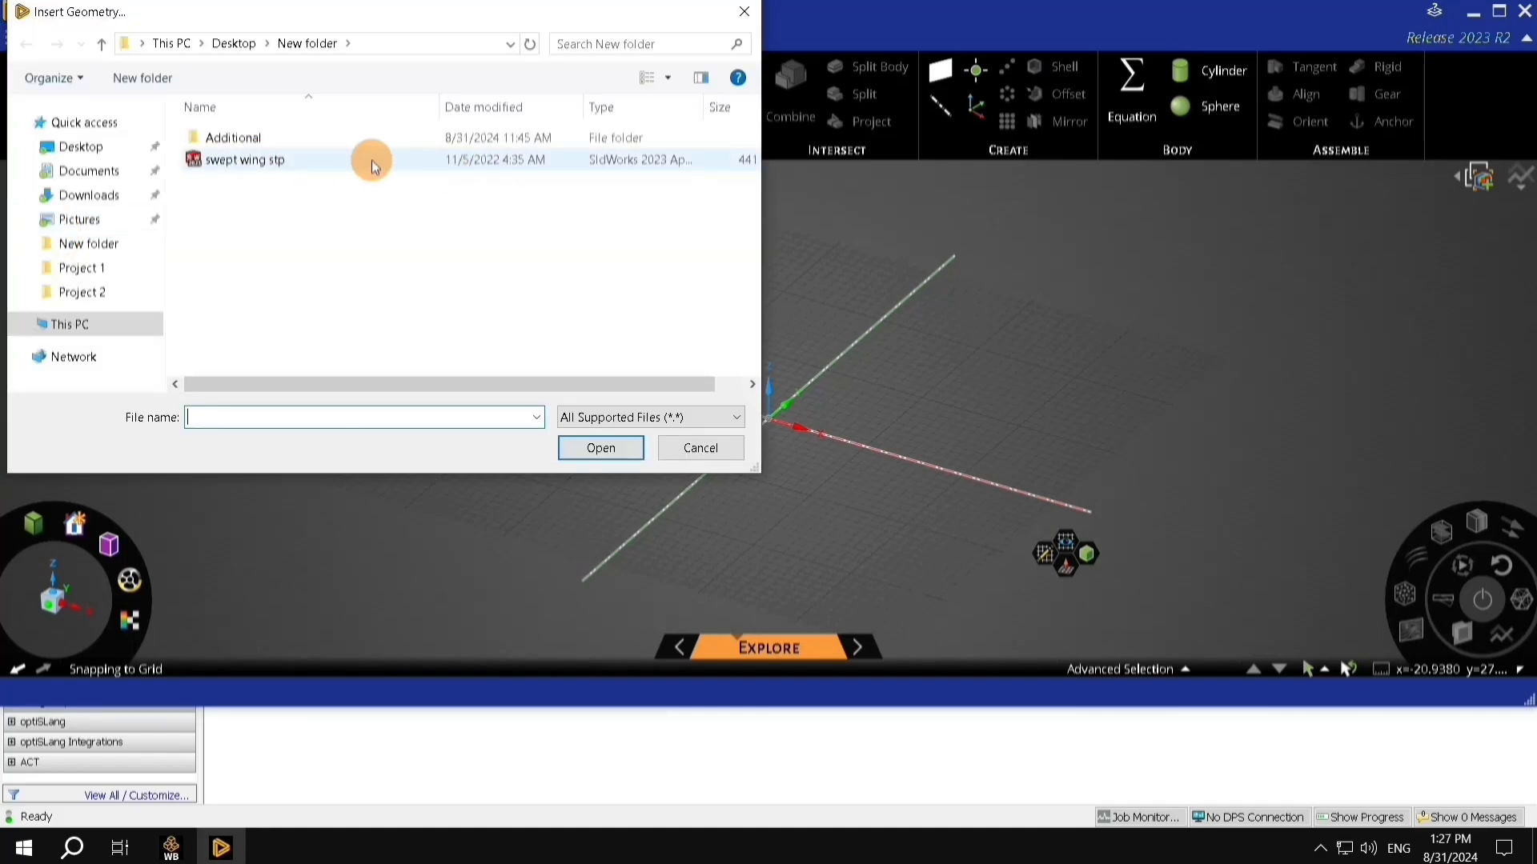
{"action": "left_click", "coordinate": [373, 163]}
{"action": "left_click", "coordinate": [601, 448]}
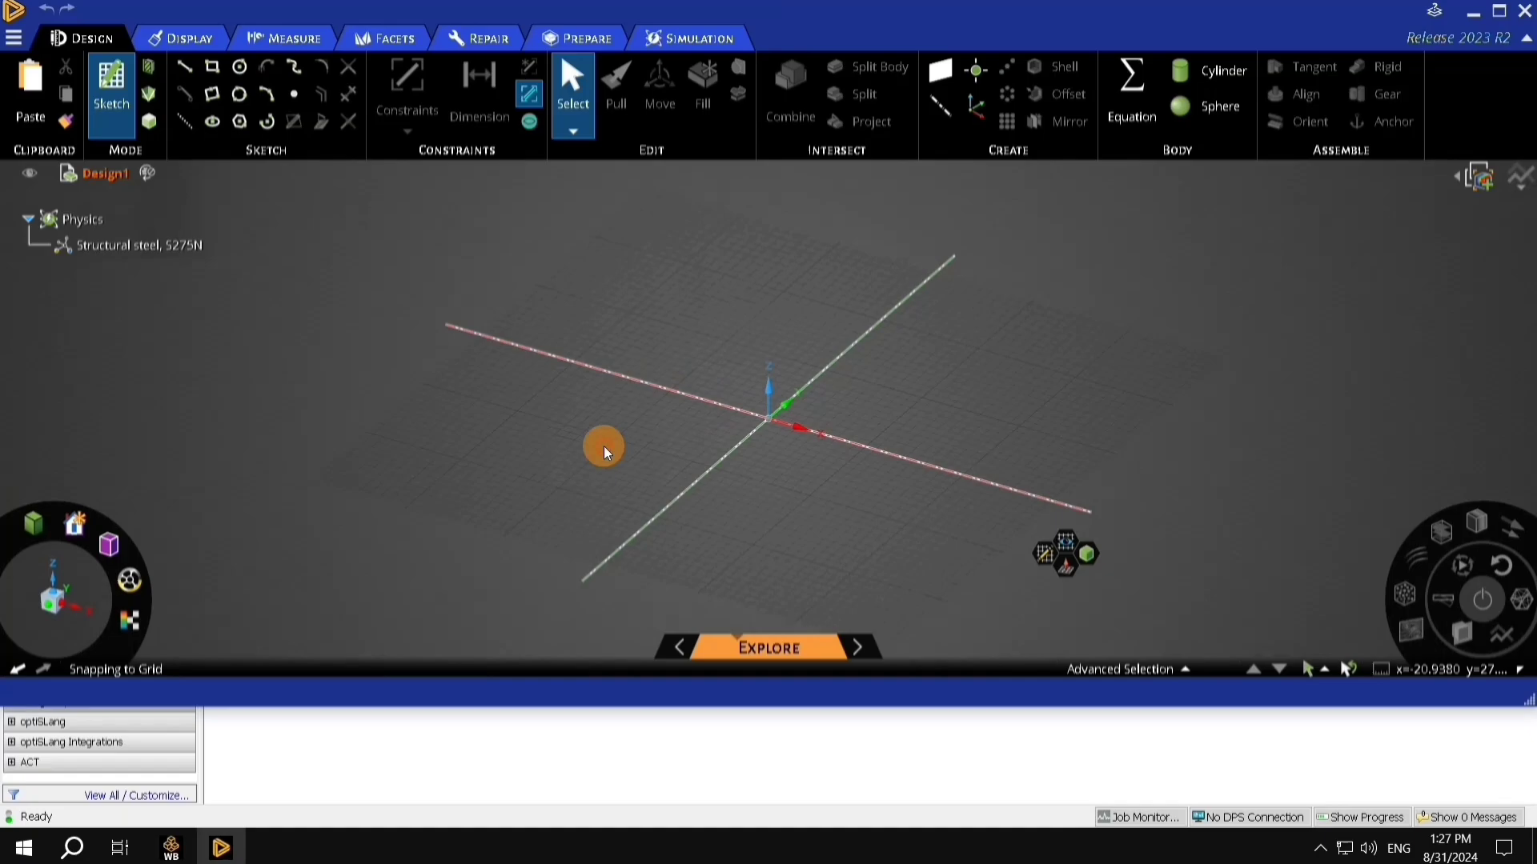
{"action": "middle_click_drag", "start_coordinate": [744, 300], "coordinate": [1391, 40]}
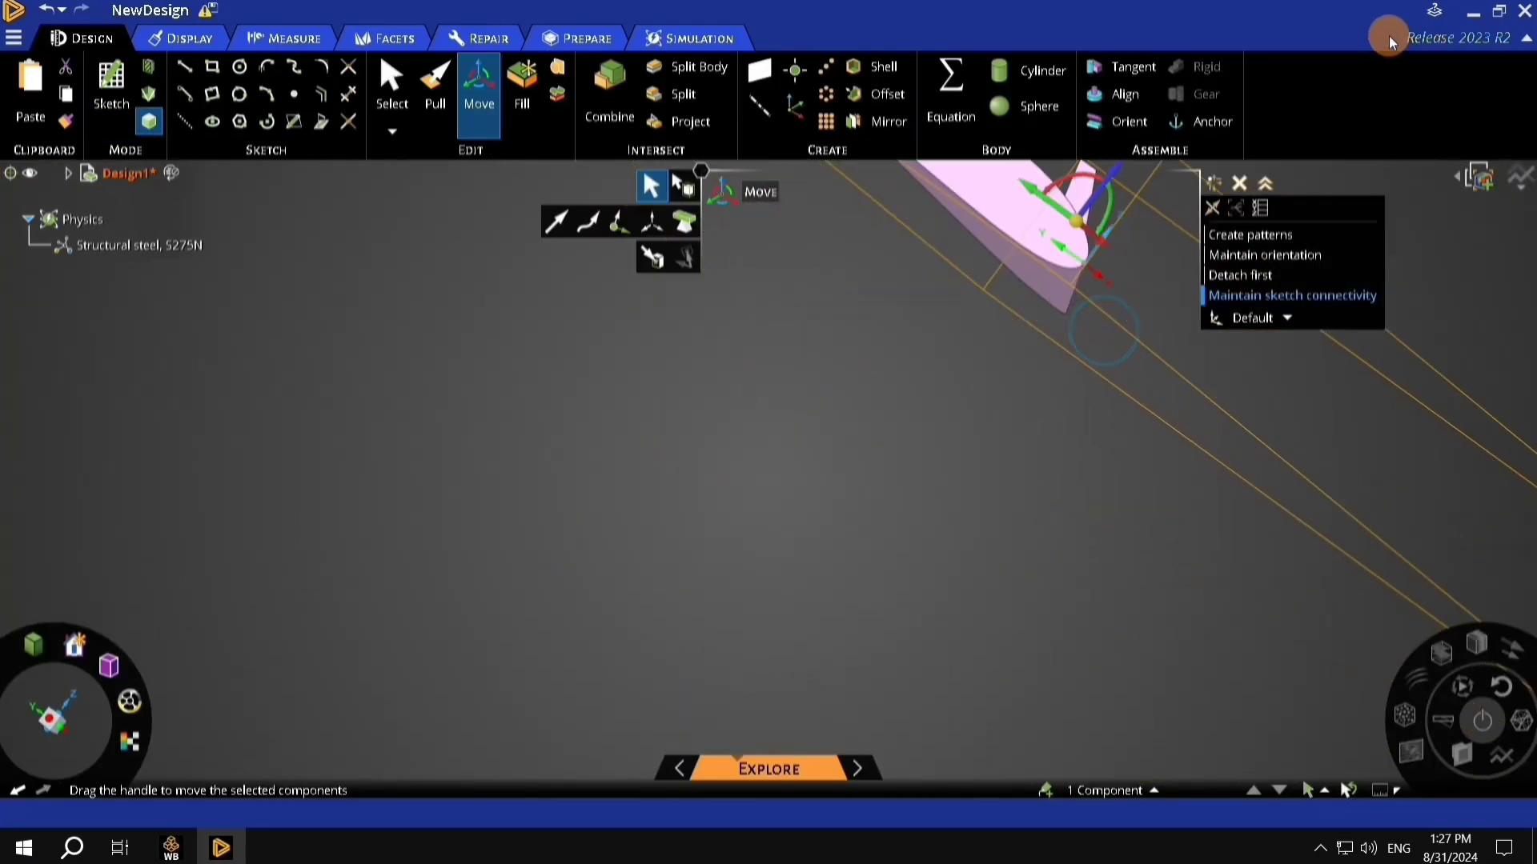
Step: Minimize Discovery and launch Mechanical from the Static Structural Model cell
{"action": "left_click", "coordinate": [1469, 13]}
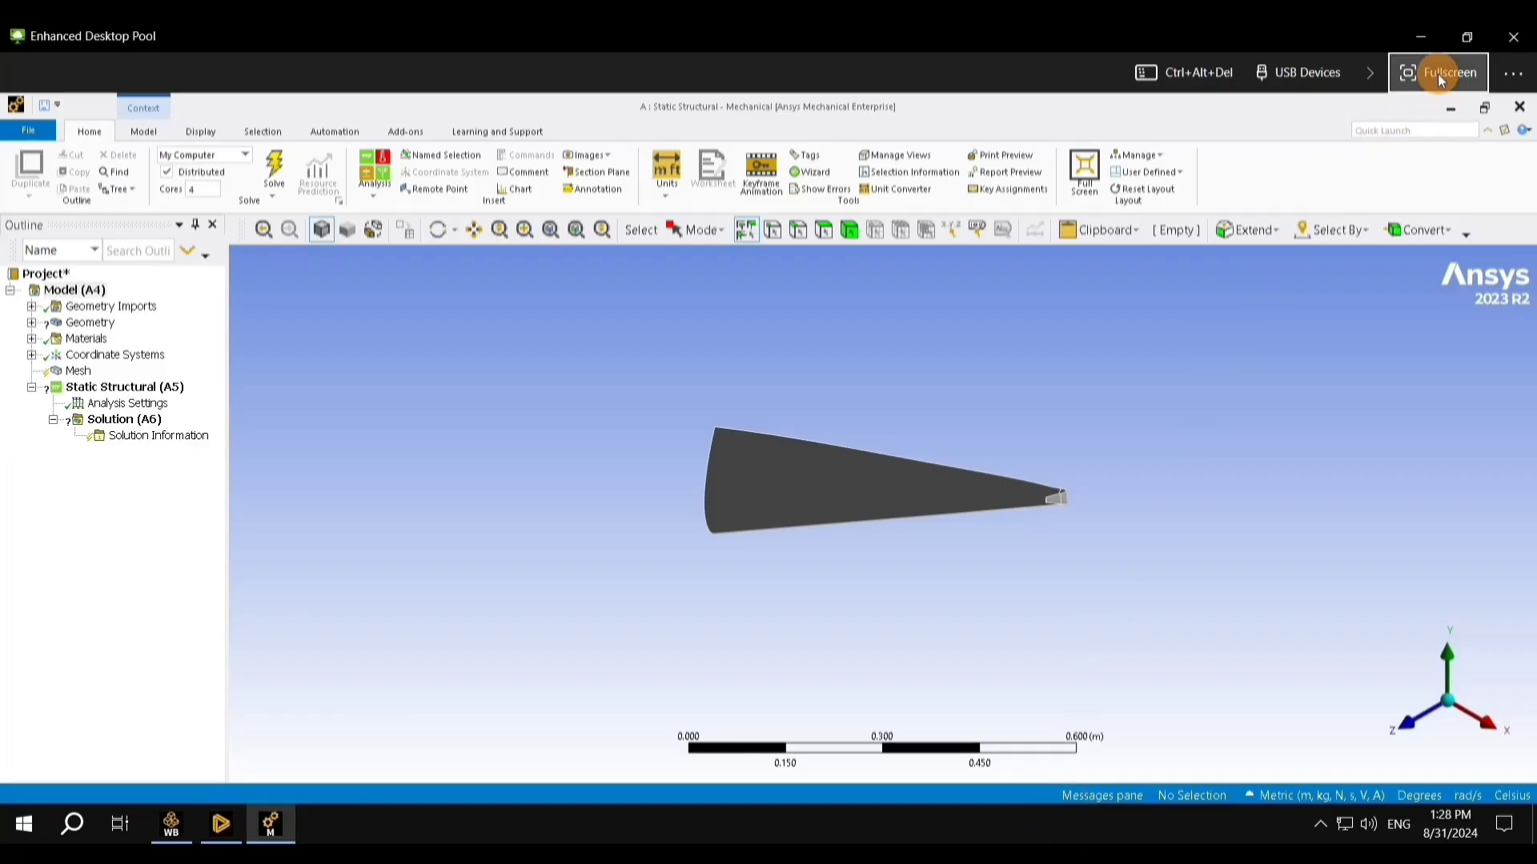
{"action": "left_click", "coordinate": [1436, 70]}
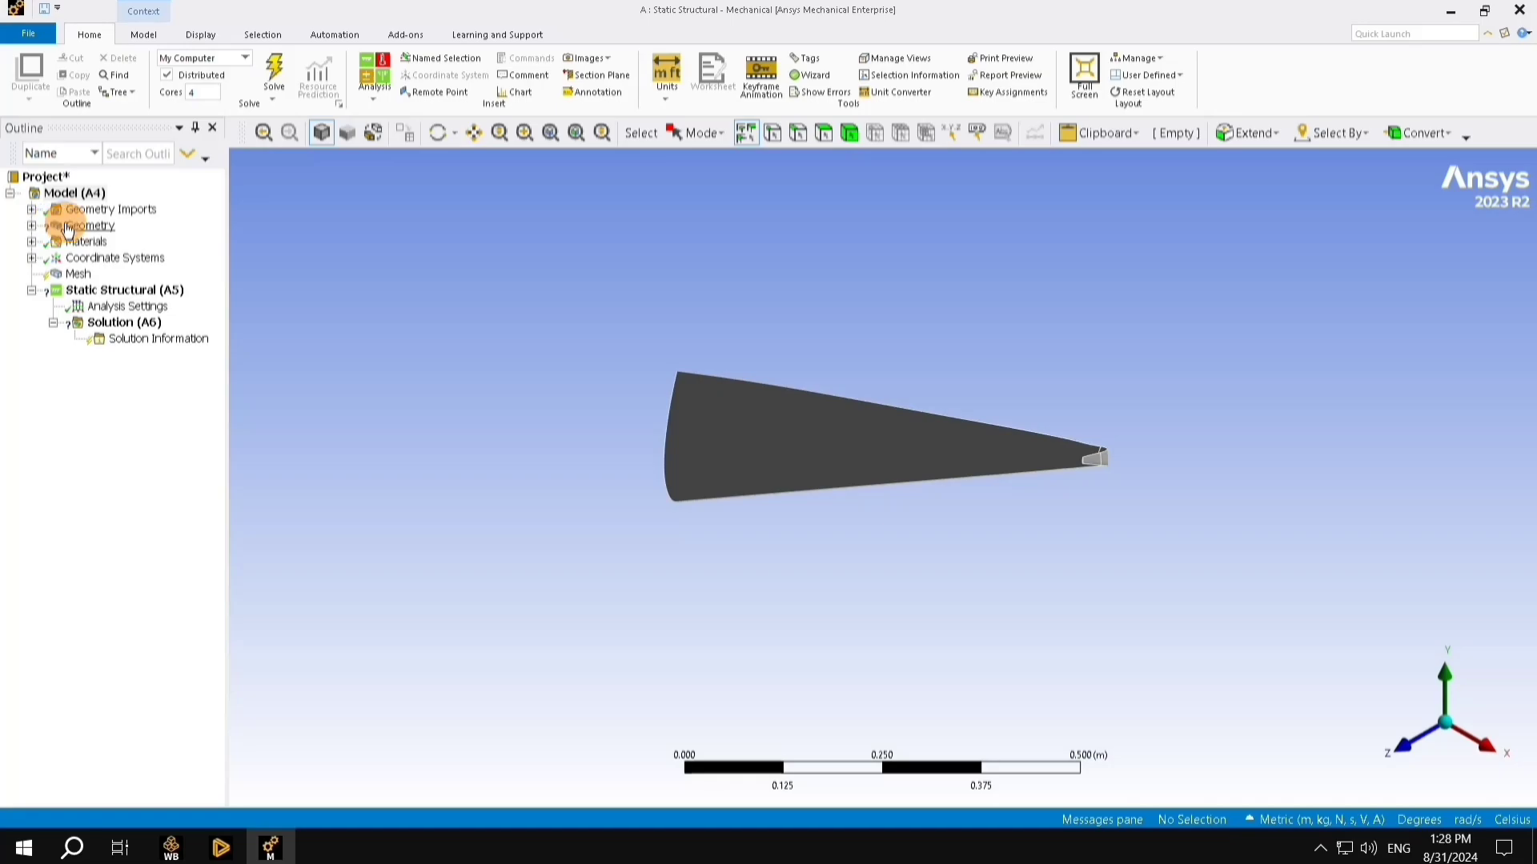
Step: Select the wing body and dock its Details panel below the model tree
{"action": "double_click", "coordinate": [70, 228]}
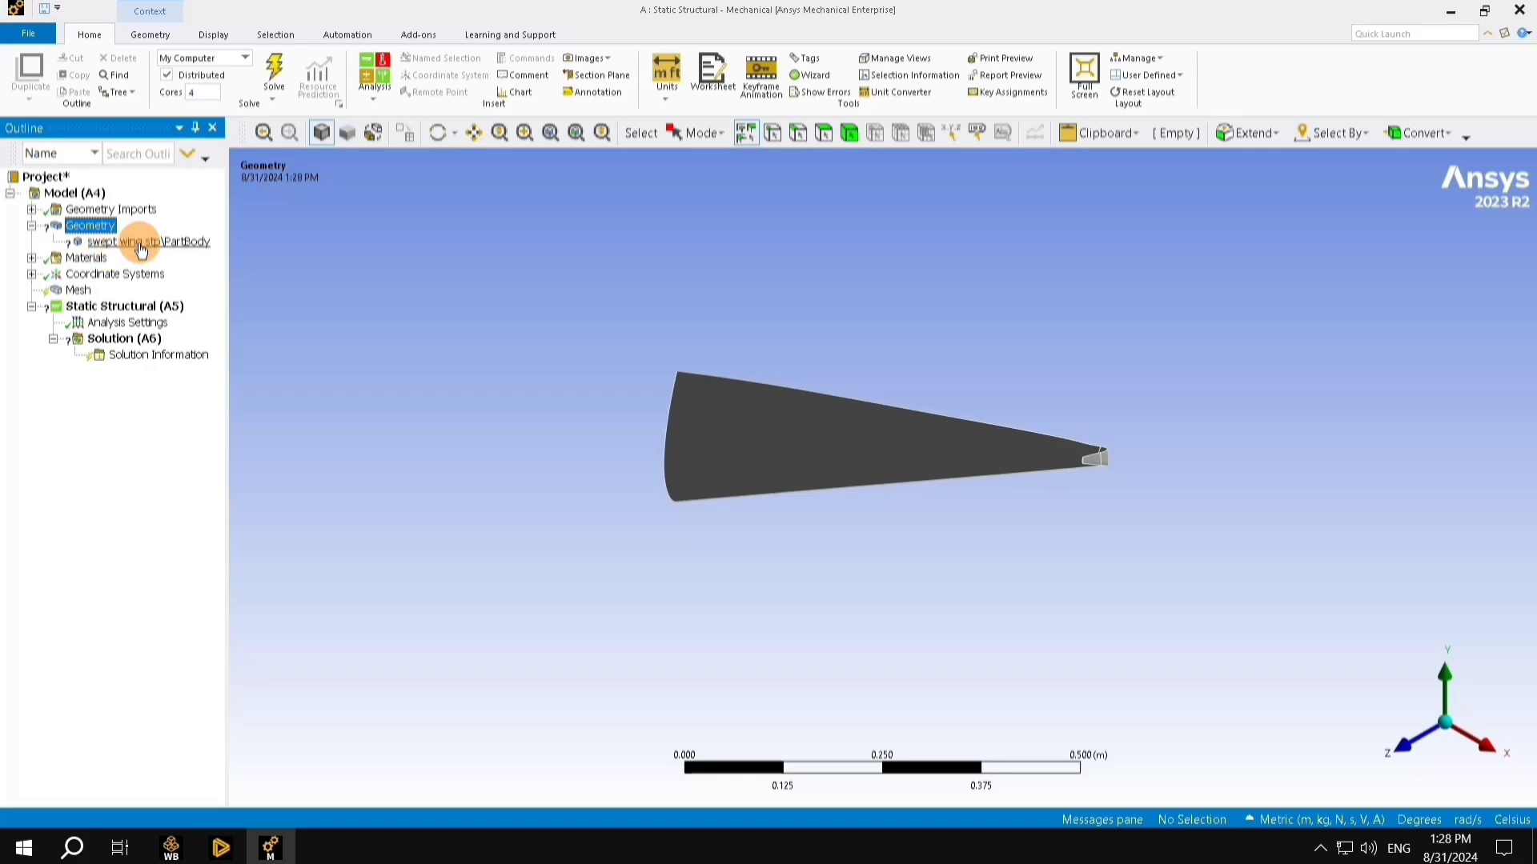
{"action": "left_click", "coordinate": [141, 243]}
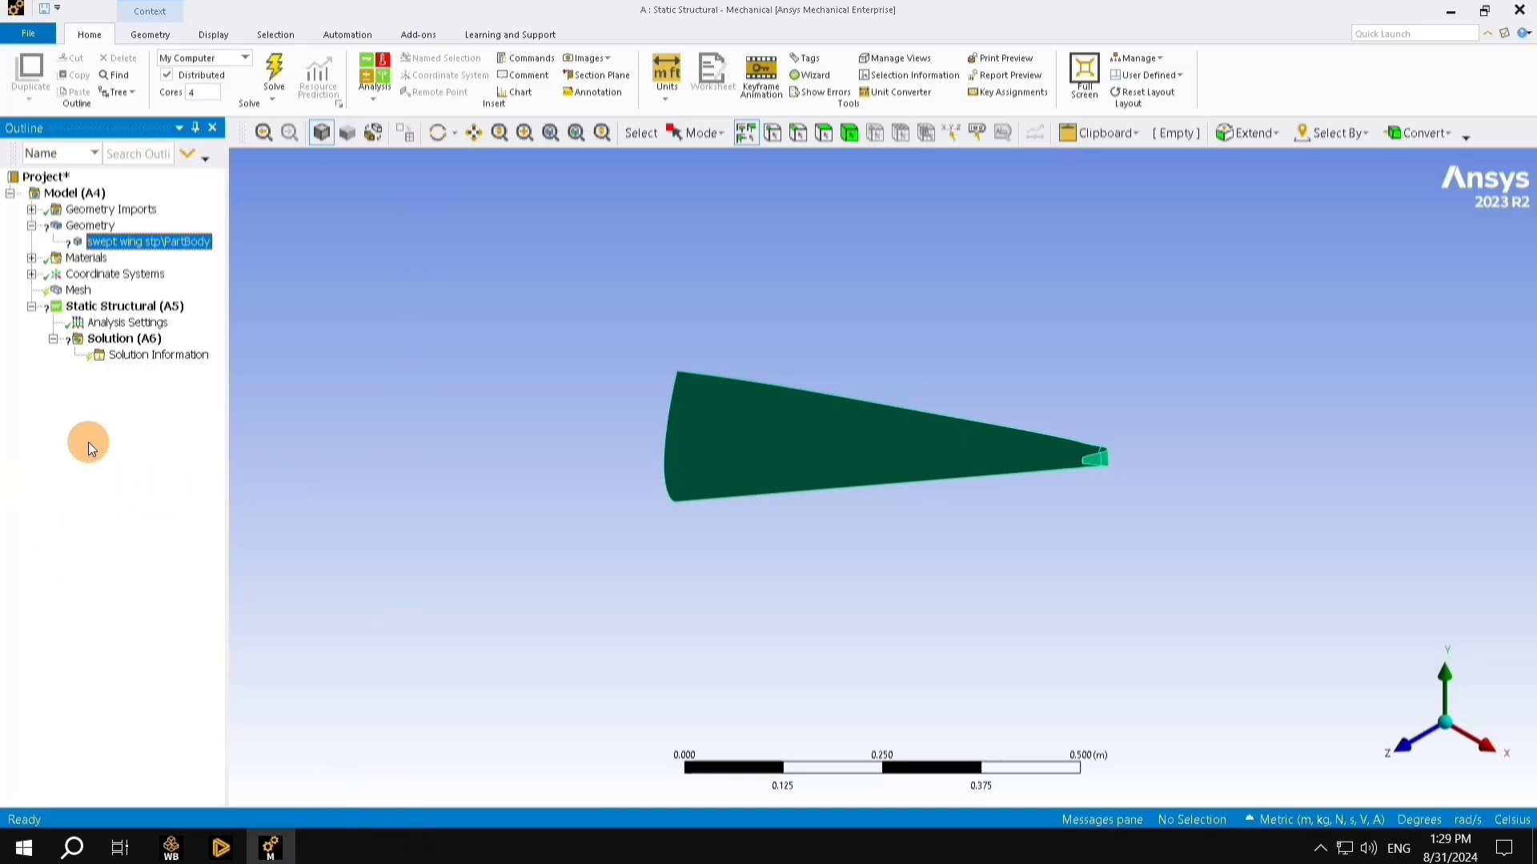
{"action": "left_click", "coordinate": [1130, 57]}
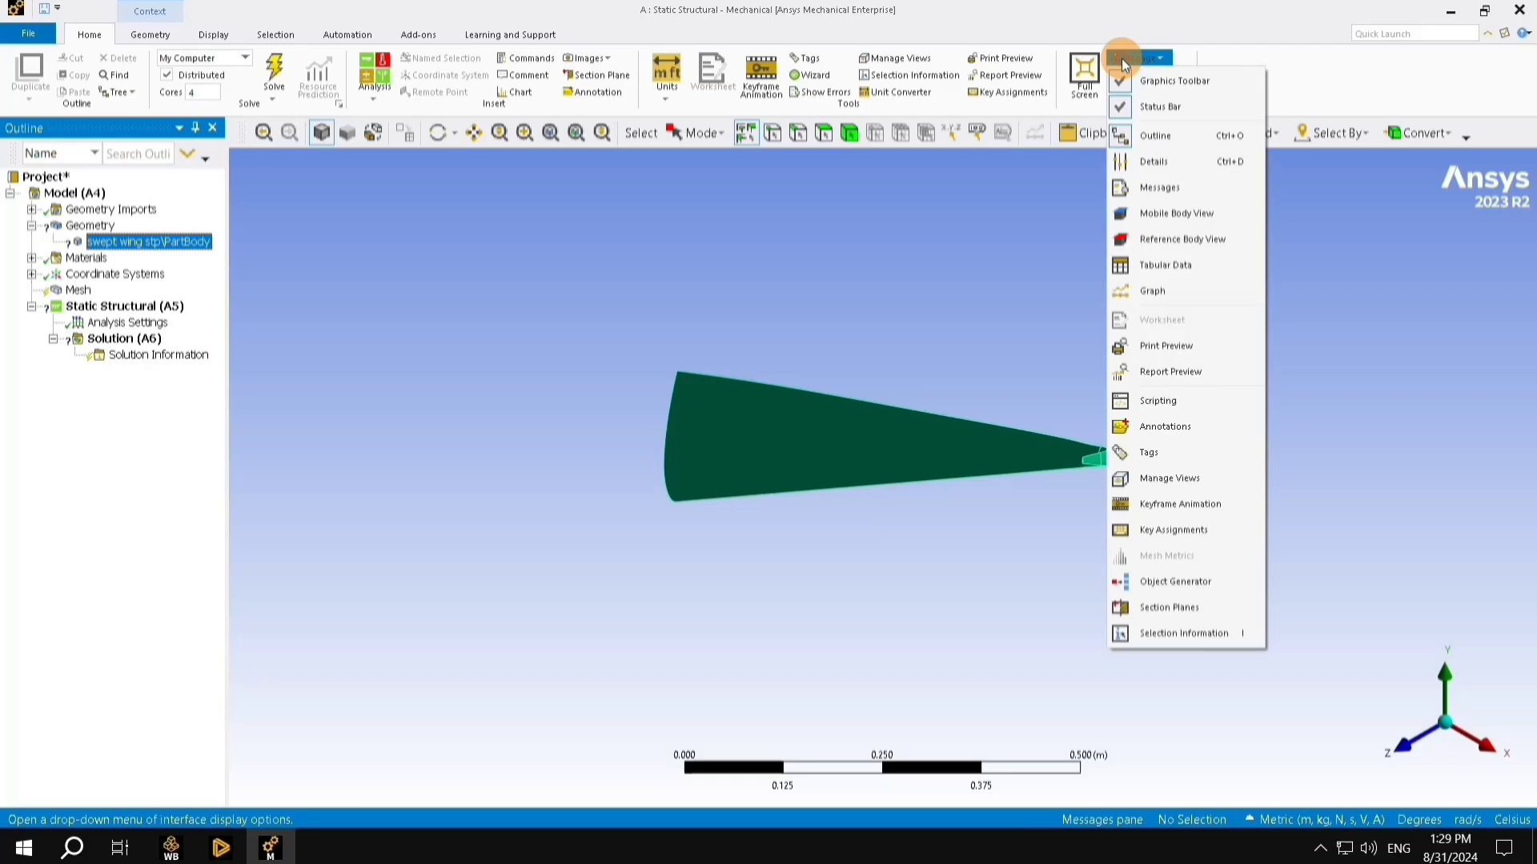
{"action": "left_click", "coordinate": [1132, 160]}
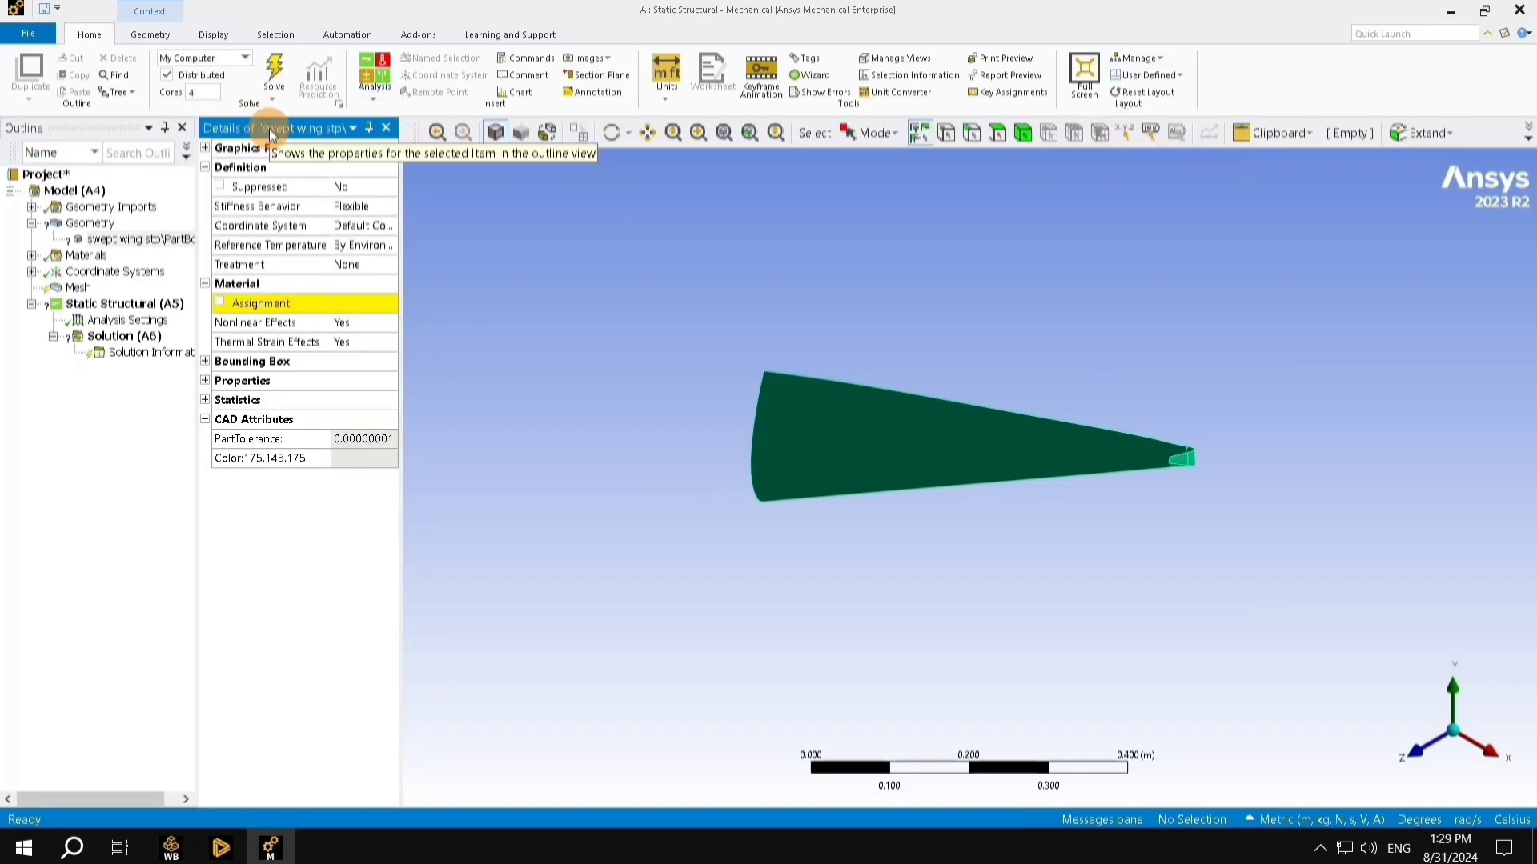
{"action": "left_click_drag", "start_coordinate": [272, 128], "coordinate": [191, 598]}
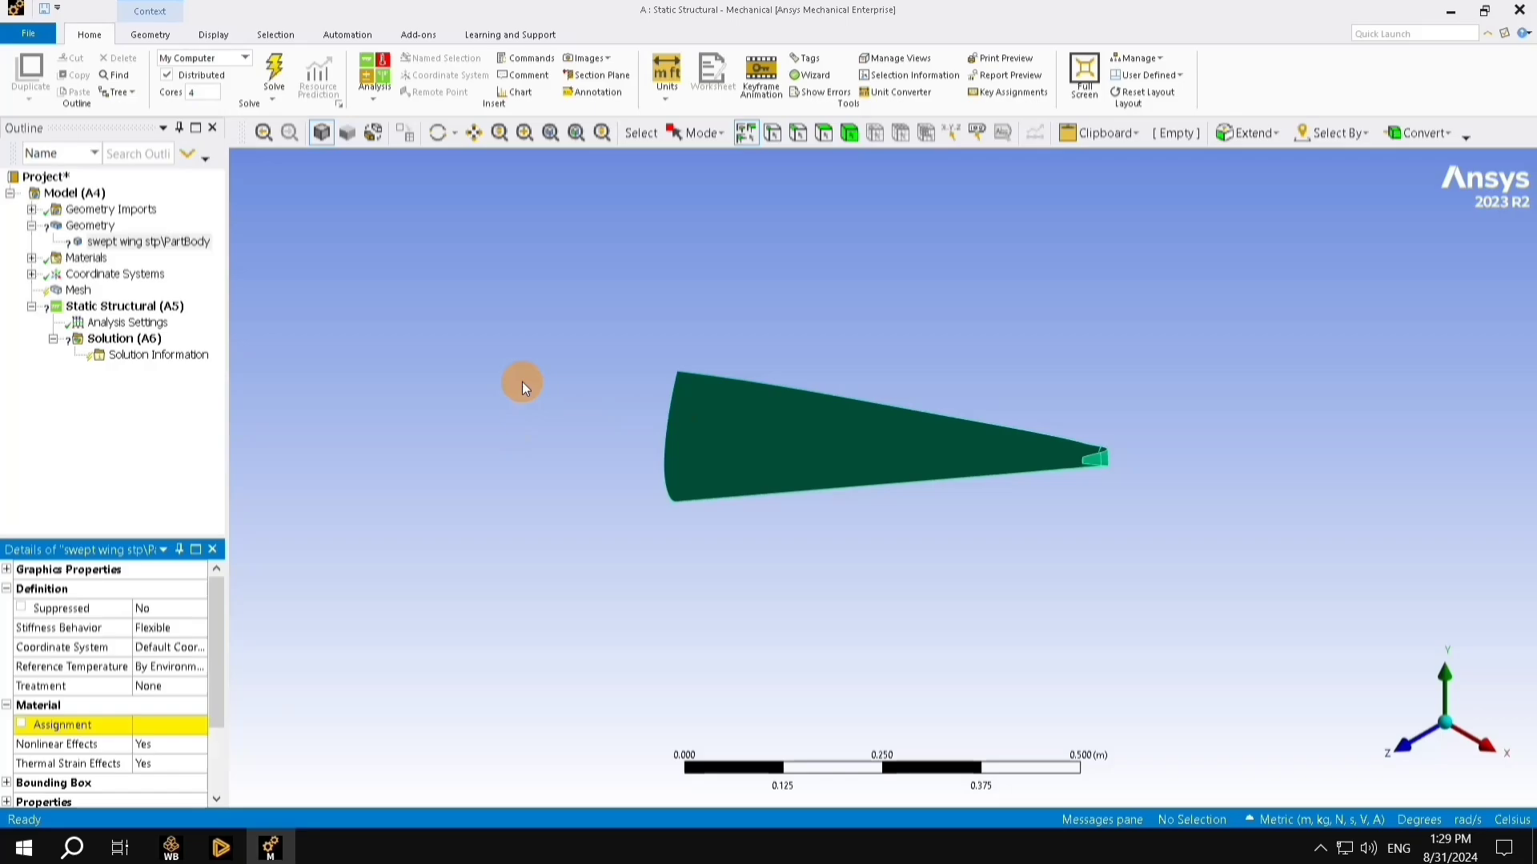
{"action": "middle_click_drag", "start_coordinate": [773, 399], "coordinate": [863, 299]}
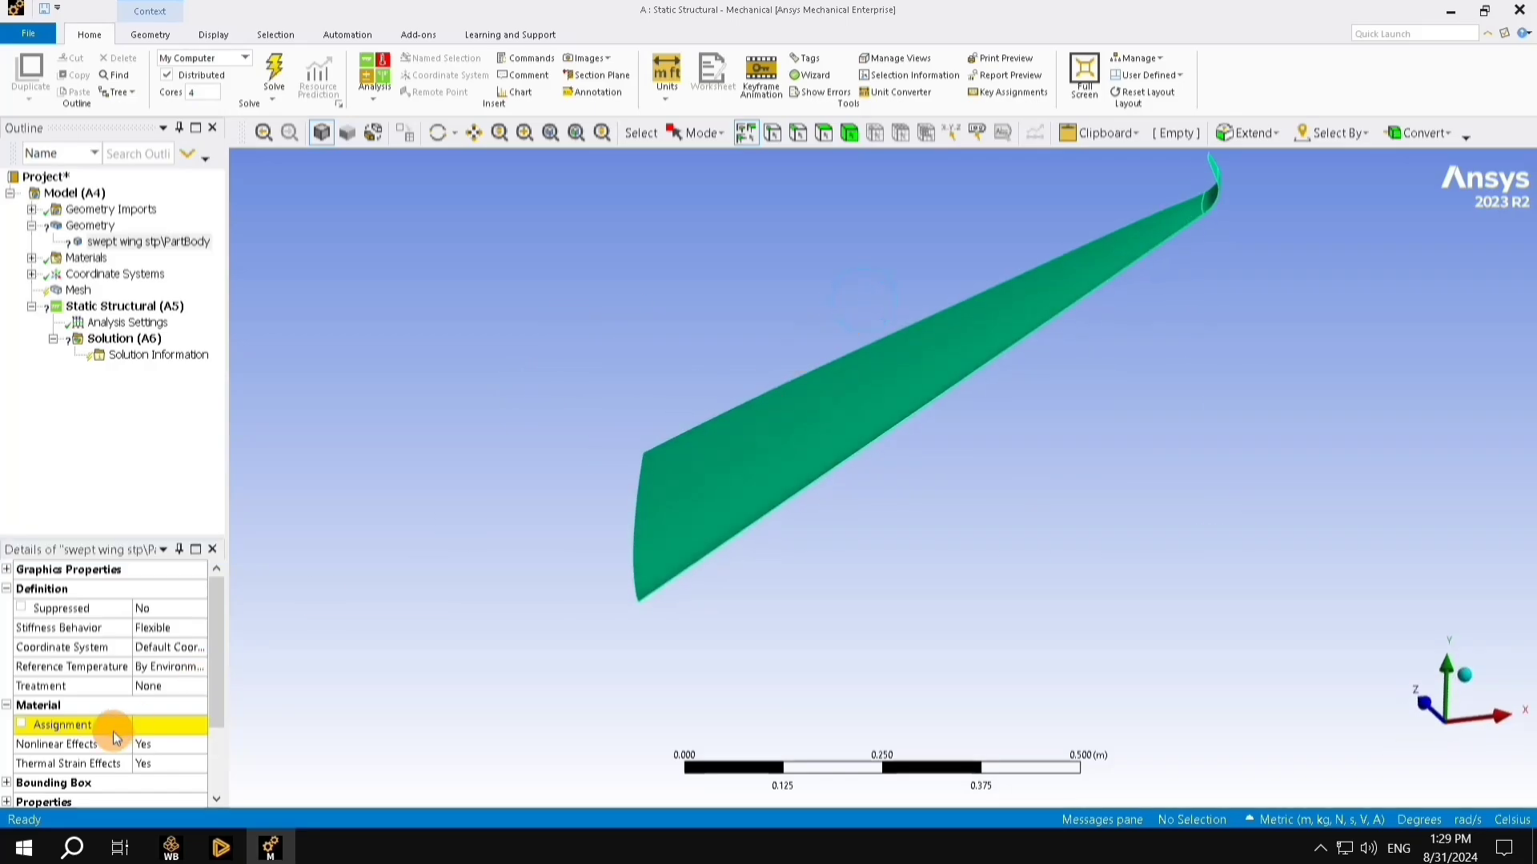
Step: Assign Aluminum Alloy as the wing body's material
{"action": "left_click", "coordinate": [144, 728]}
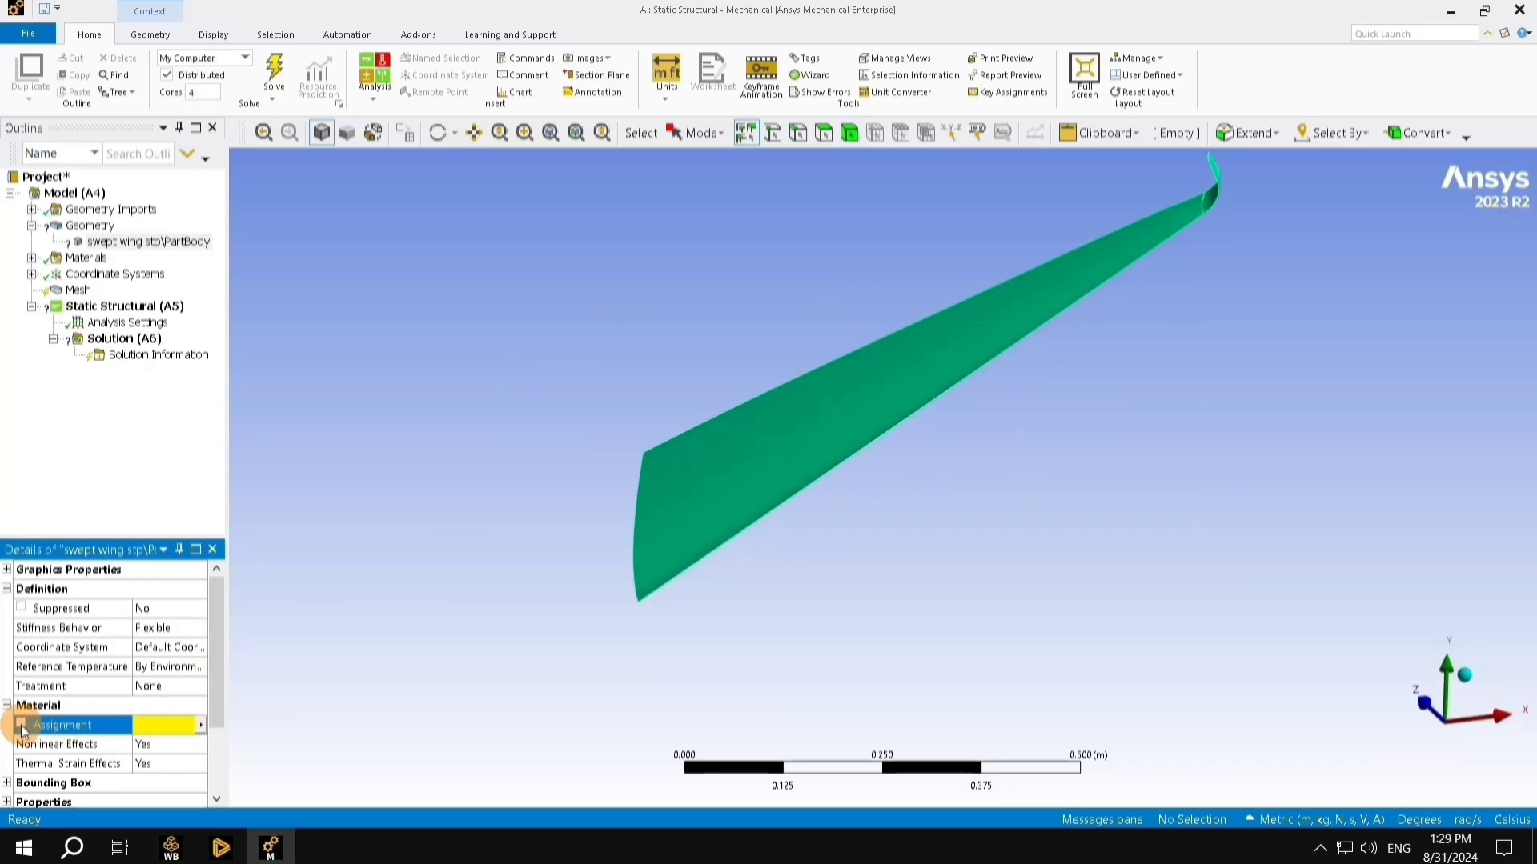
{"action": "left_click", "coordinate": [201, 727]}
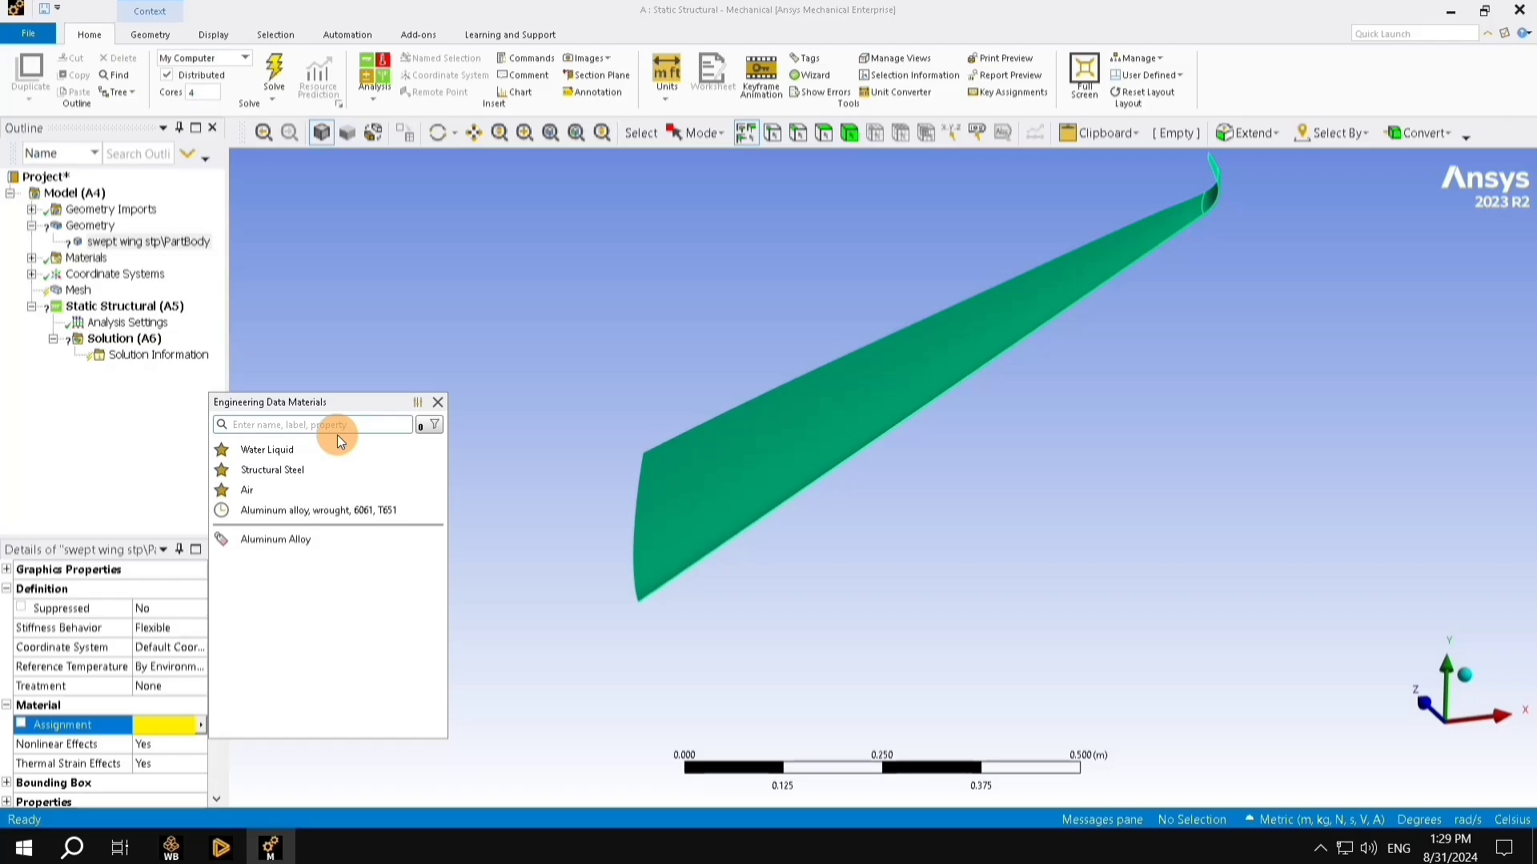
{"action": "key", "text": "Escape"}
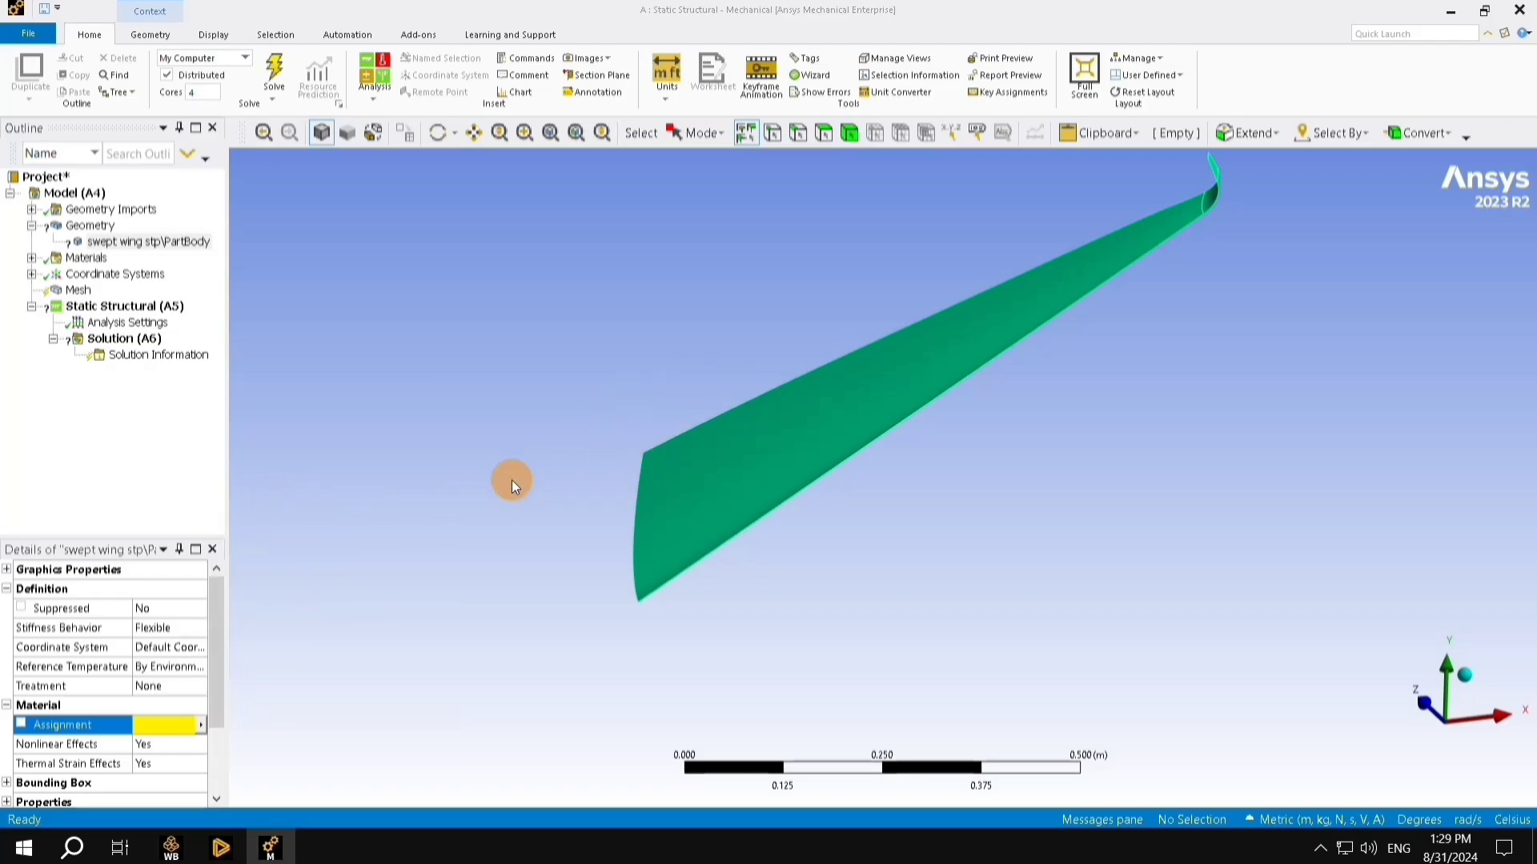
{"action": "left_click", "coordinate": [21, 726]}
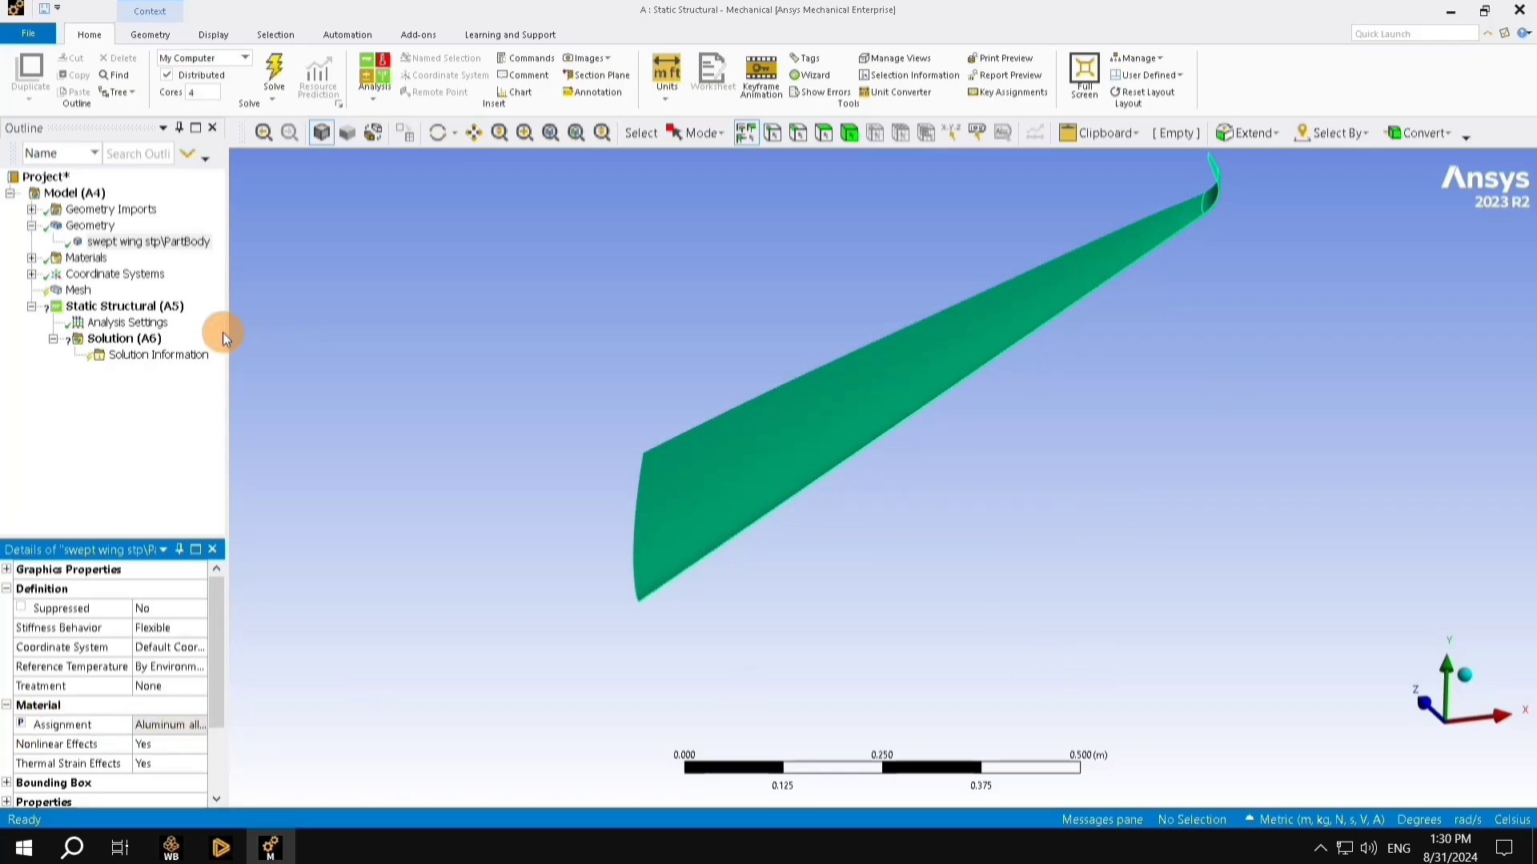
Step: Generate an initial default mesh on the wing
{"action": "left_click", "coordinate": [77, 292]}
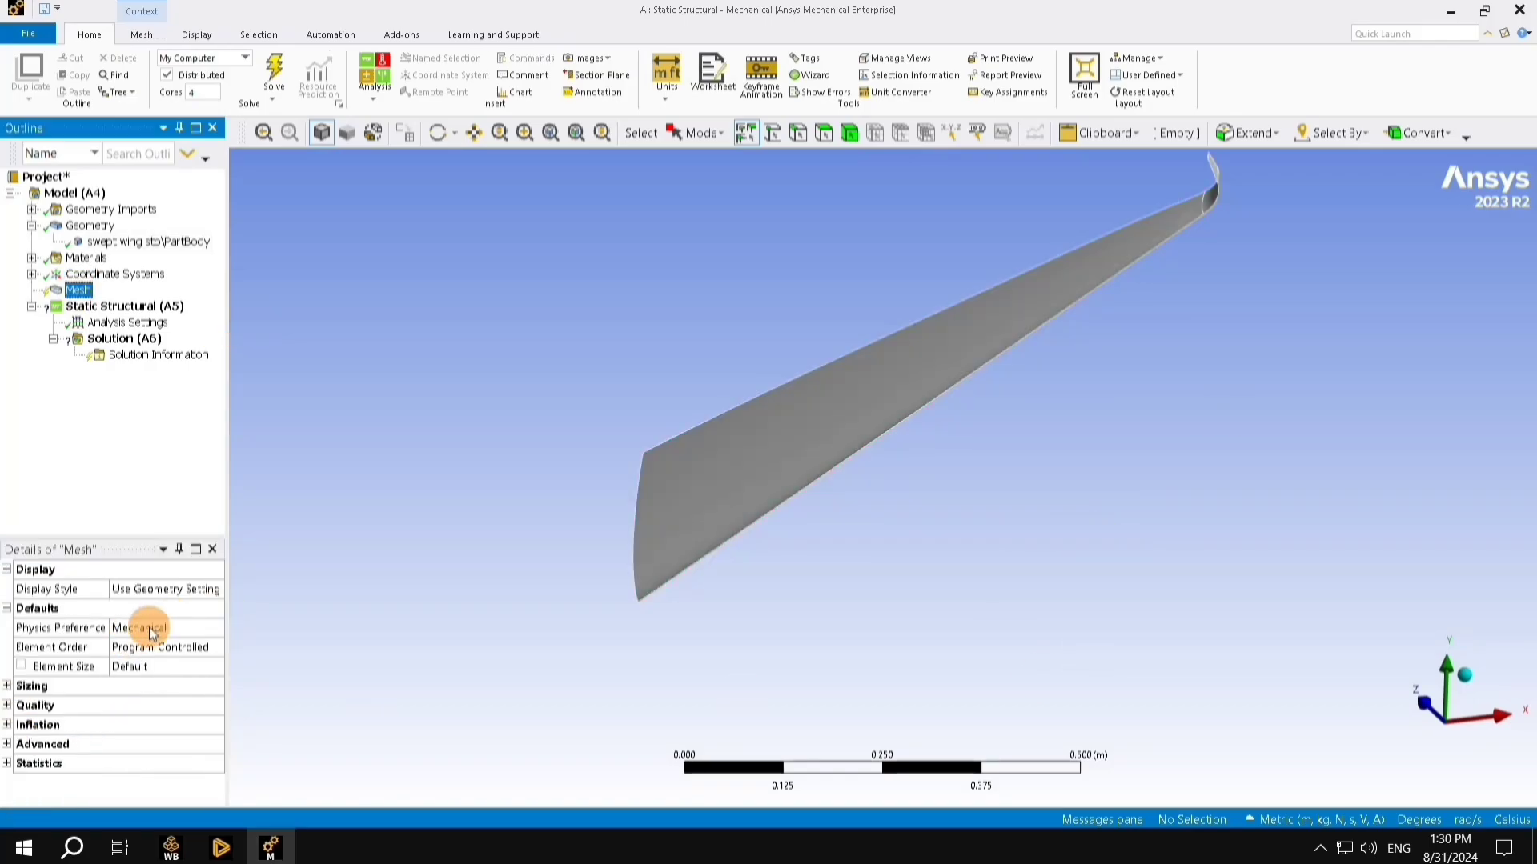
{"action": "middle_click_drag", "start_coordinate": [688, 336], "coordinate": [563, 368]}
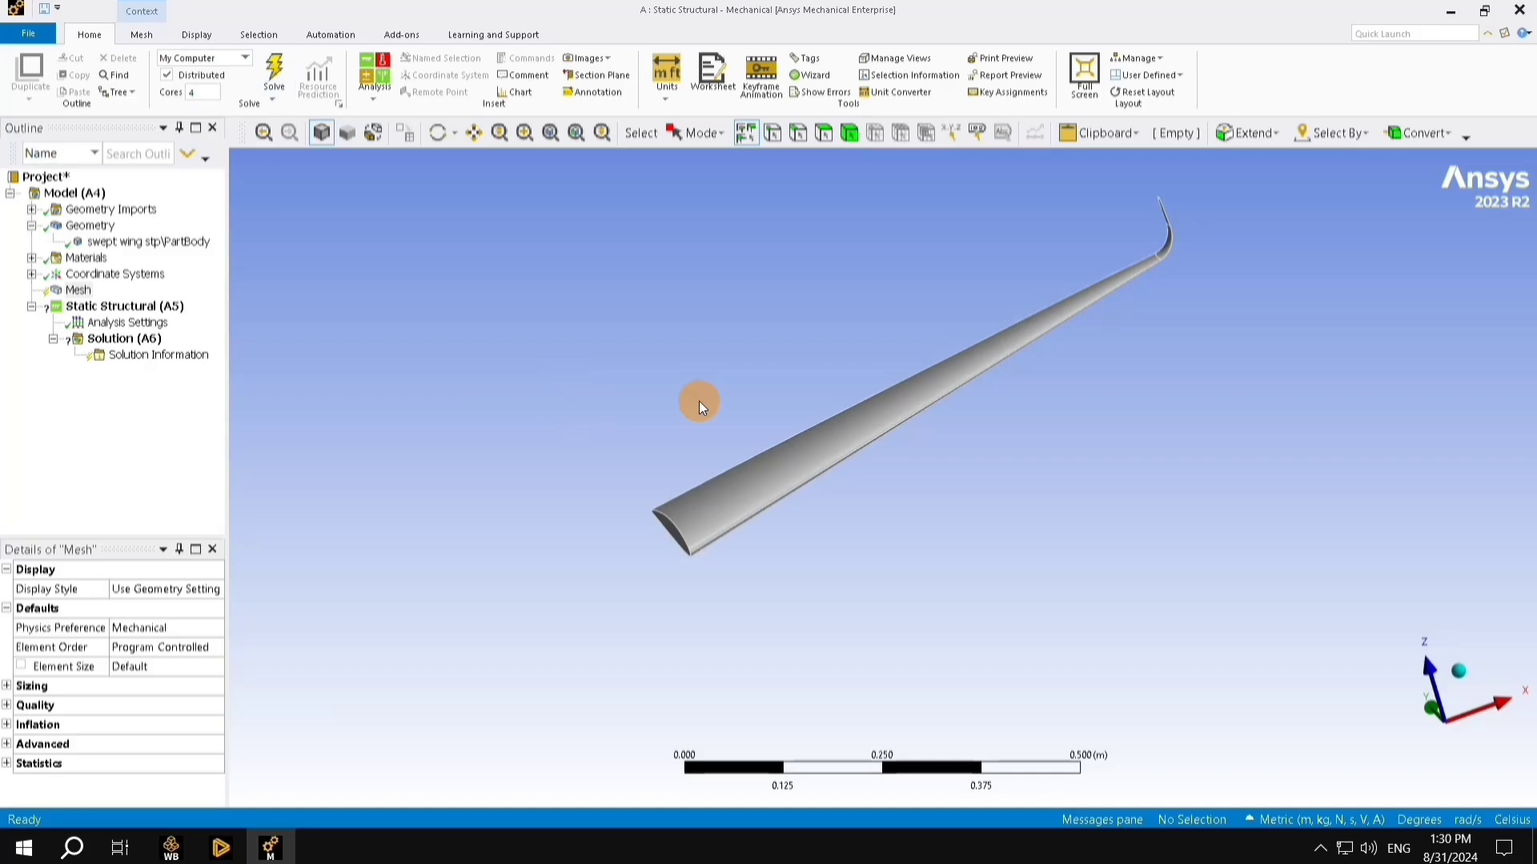
{"action": "left_click", "coordinate": [141, 34]}
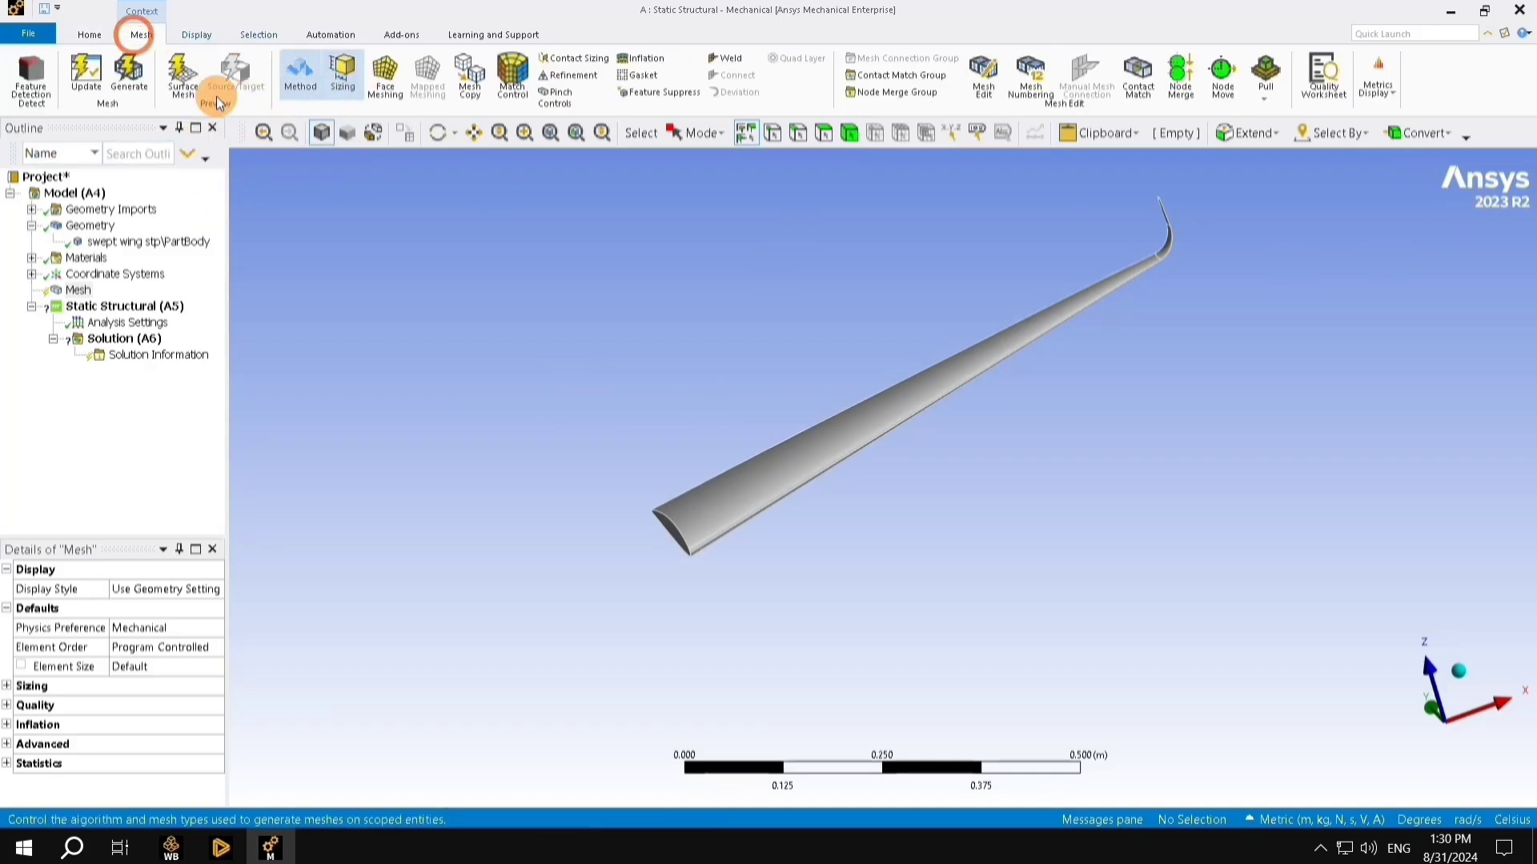
{"action": "left_click", "coordinate": [129, 74]}
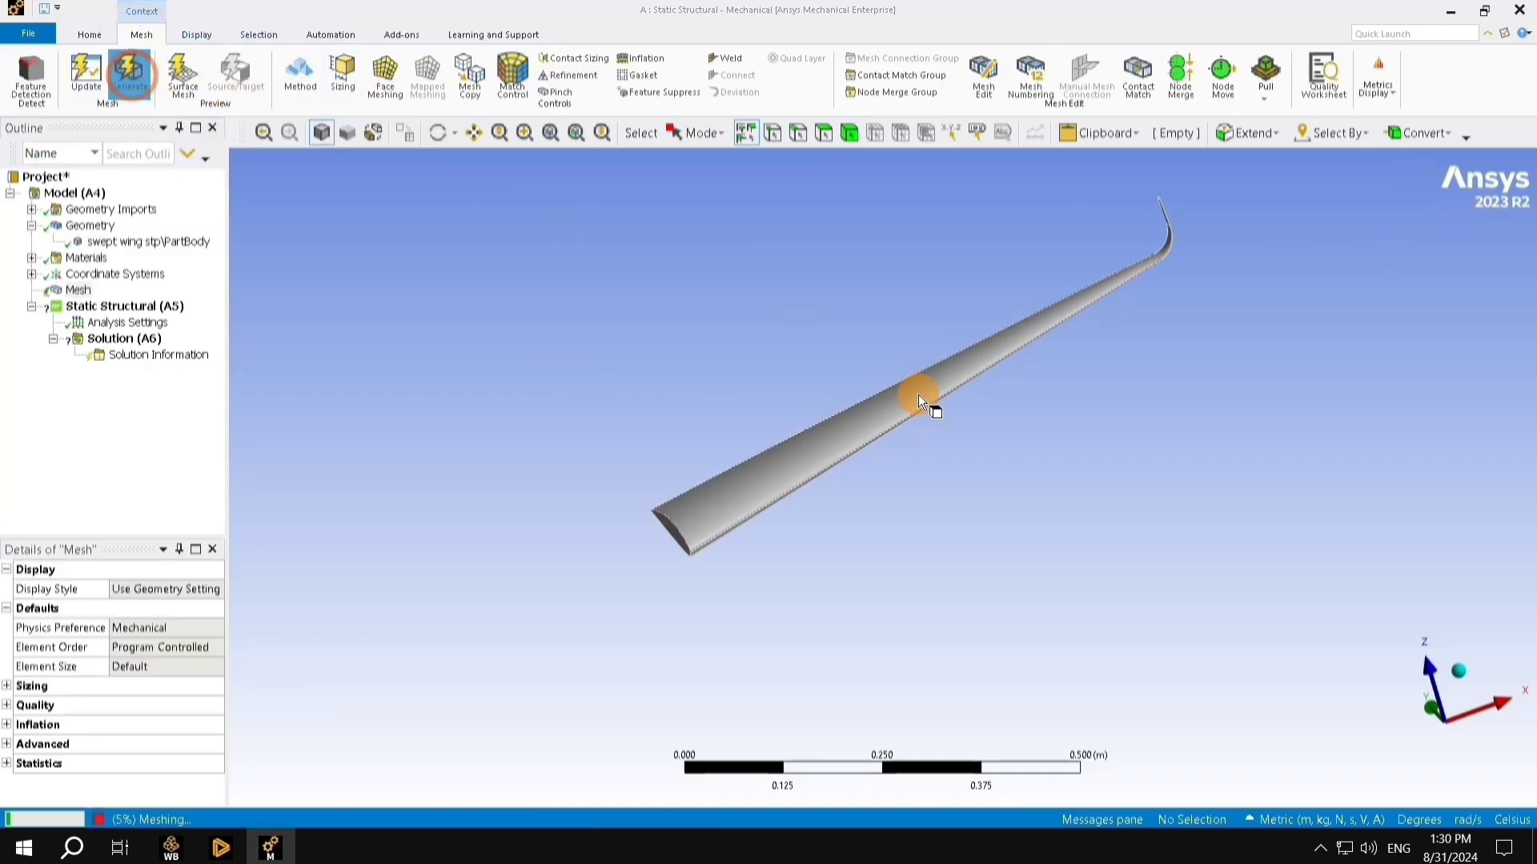
{"action": "middle_click_drag", "start_coordinate": [566, 490], "coordinate": [856, 550]}
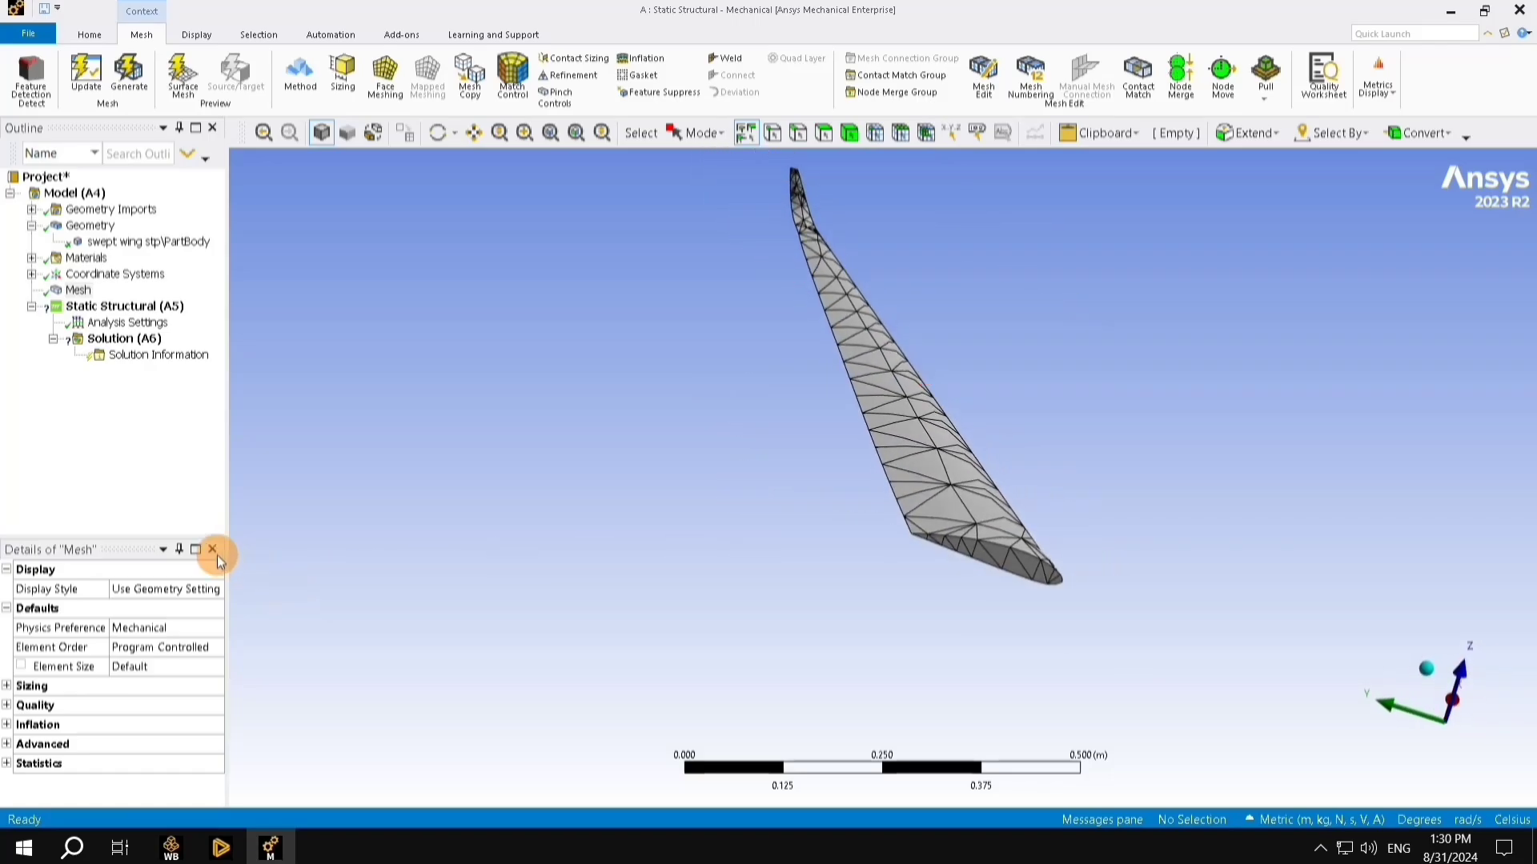
{"action": "middle_click_drag", "start_coordinate": [673, 475], "coordinate": [205, 621]}
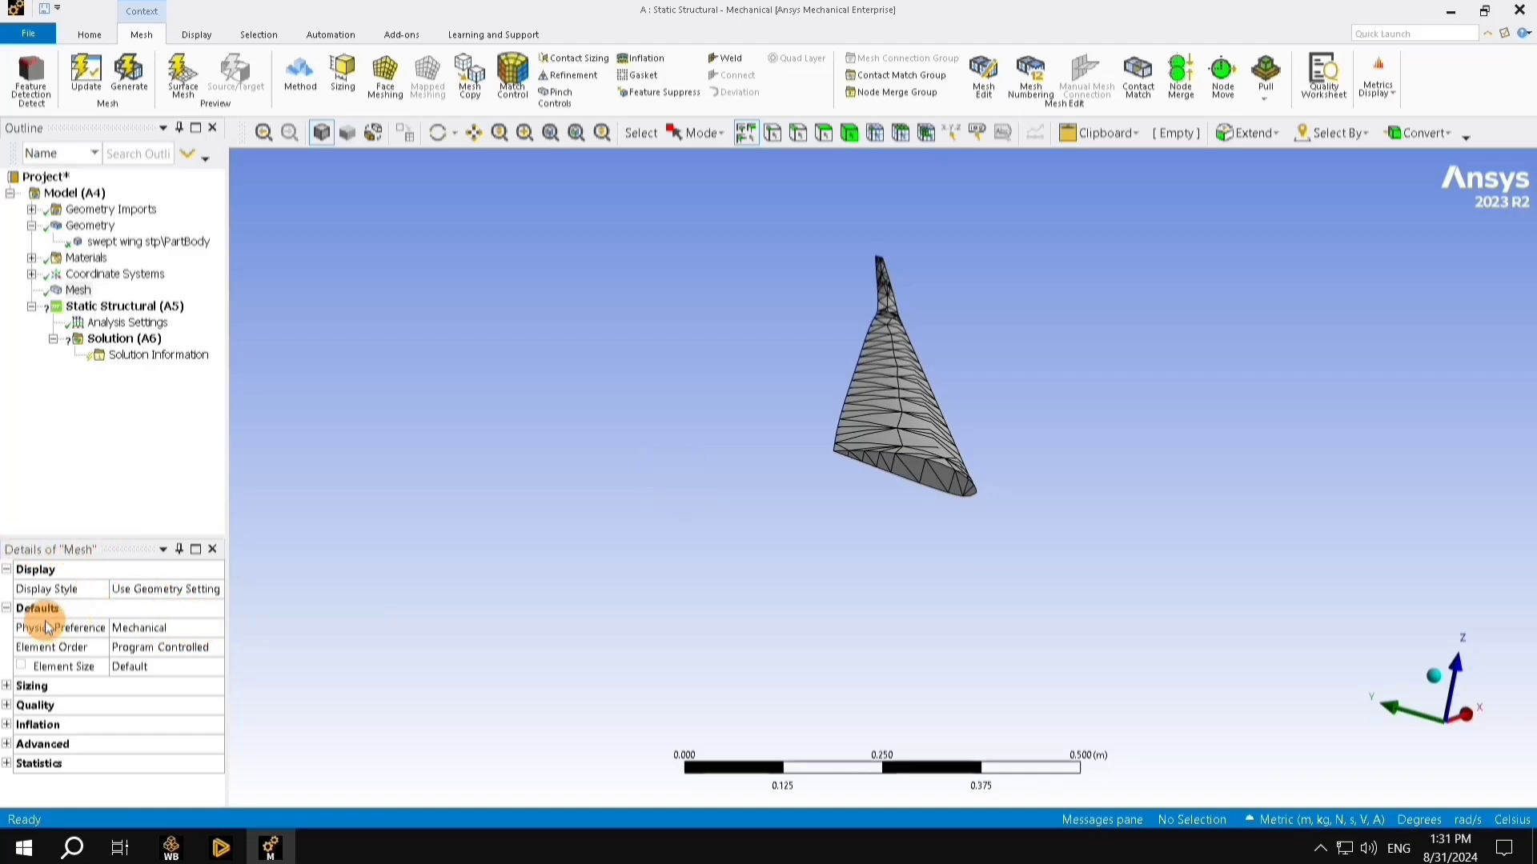
Step: Set Quadratic element order and 0.005 m element size, then regenerate the mesh
{"action": "left_click", "coordinate": [147, 630]}
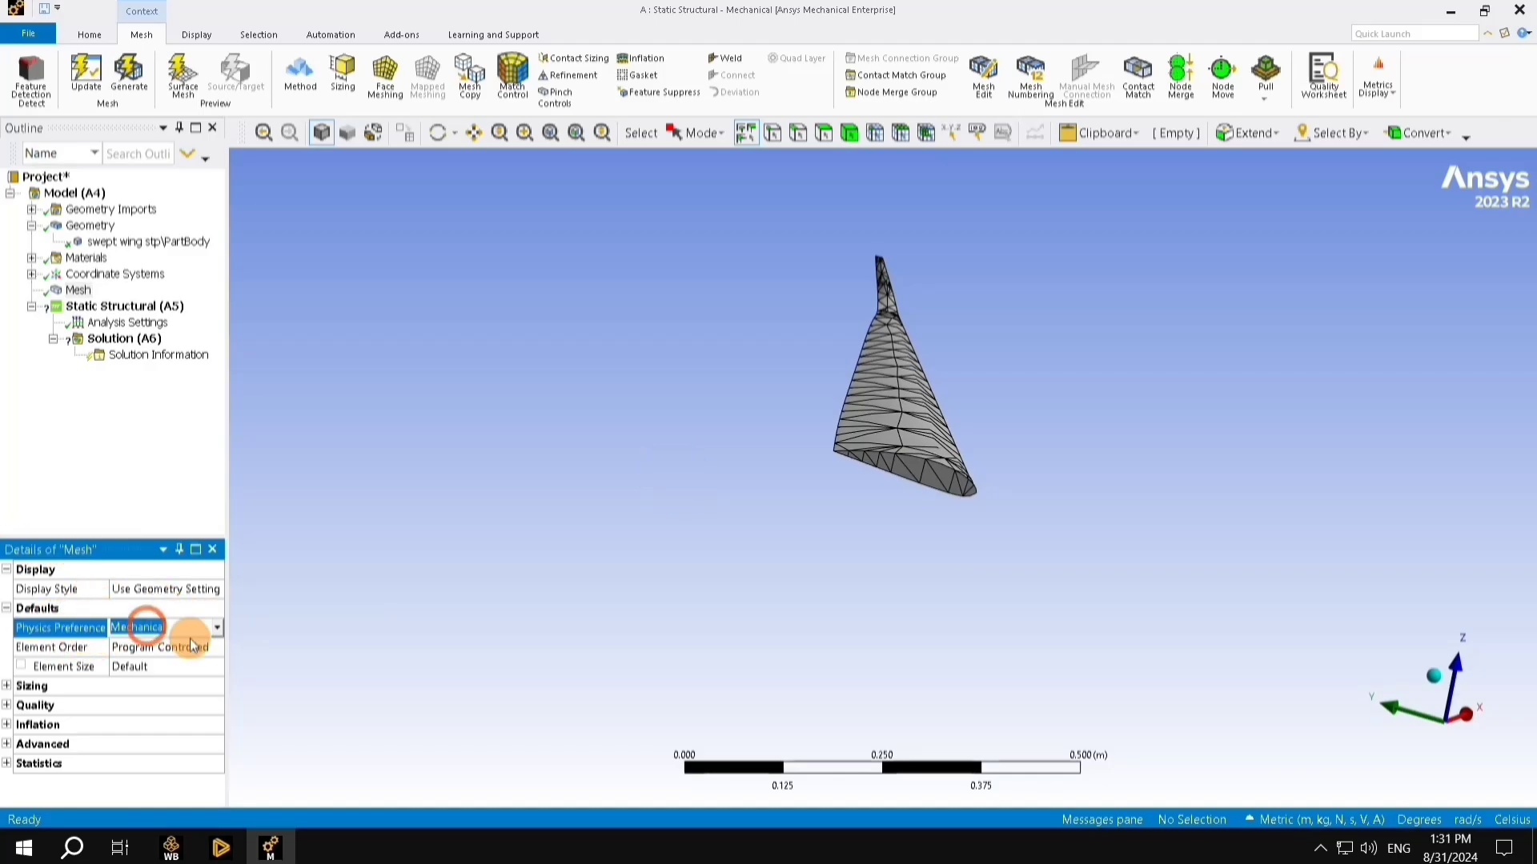
{"action": "left_click", "coordinate": [313, 619]}
{"action": "left_click", "coordinate": [94, 650]}
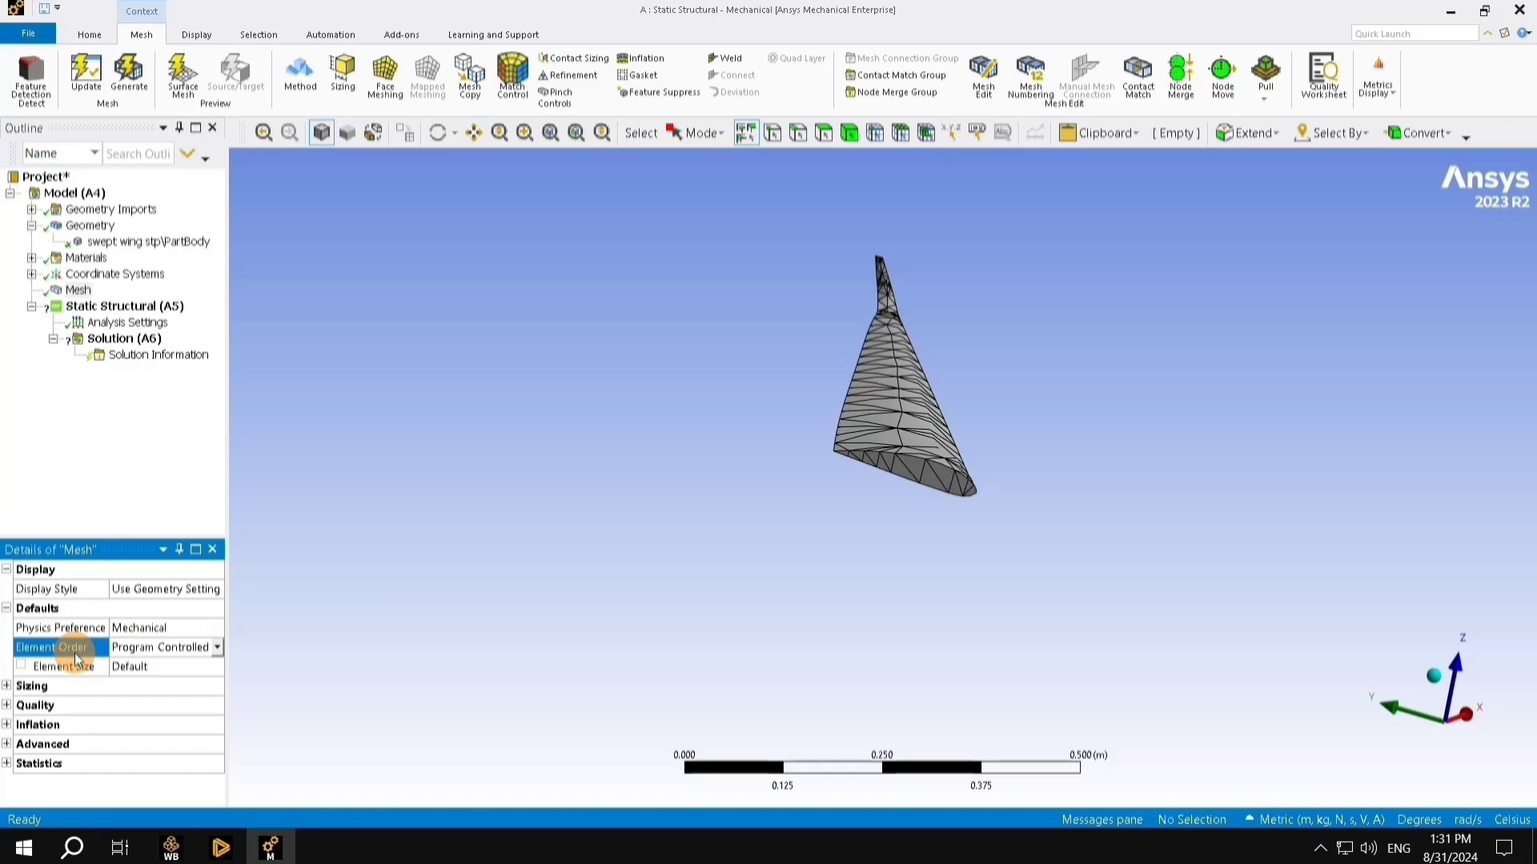
{"action": "left_click", "coordinate": [217, 647]}
{"action": "left_click", "coordinate": [184, 702]}
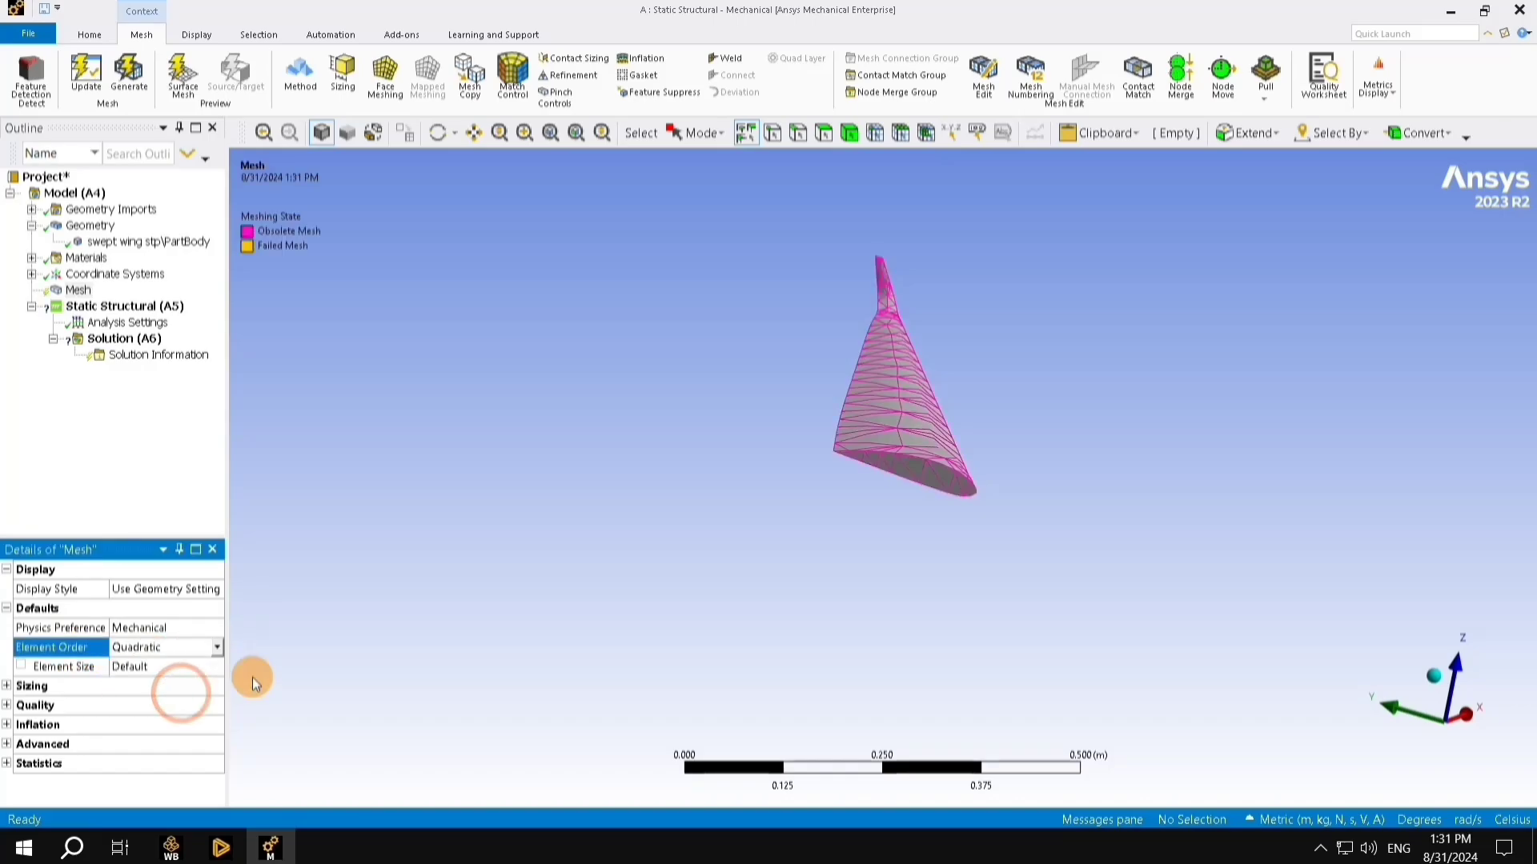
{"action": "left_click", "coordinate": [131, 666]}
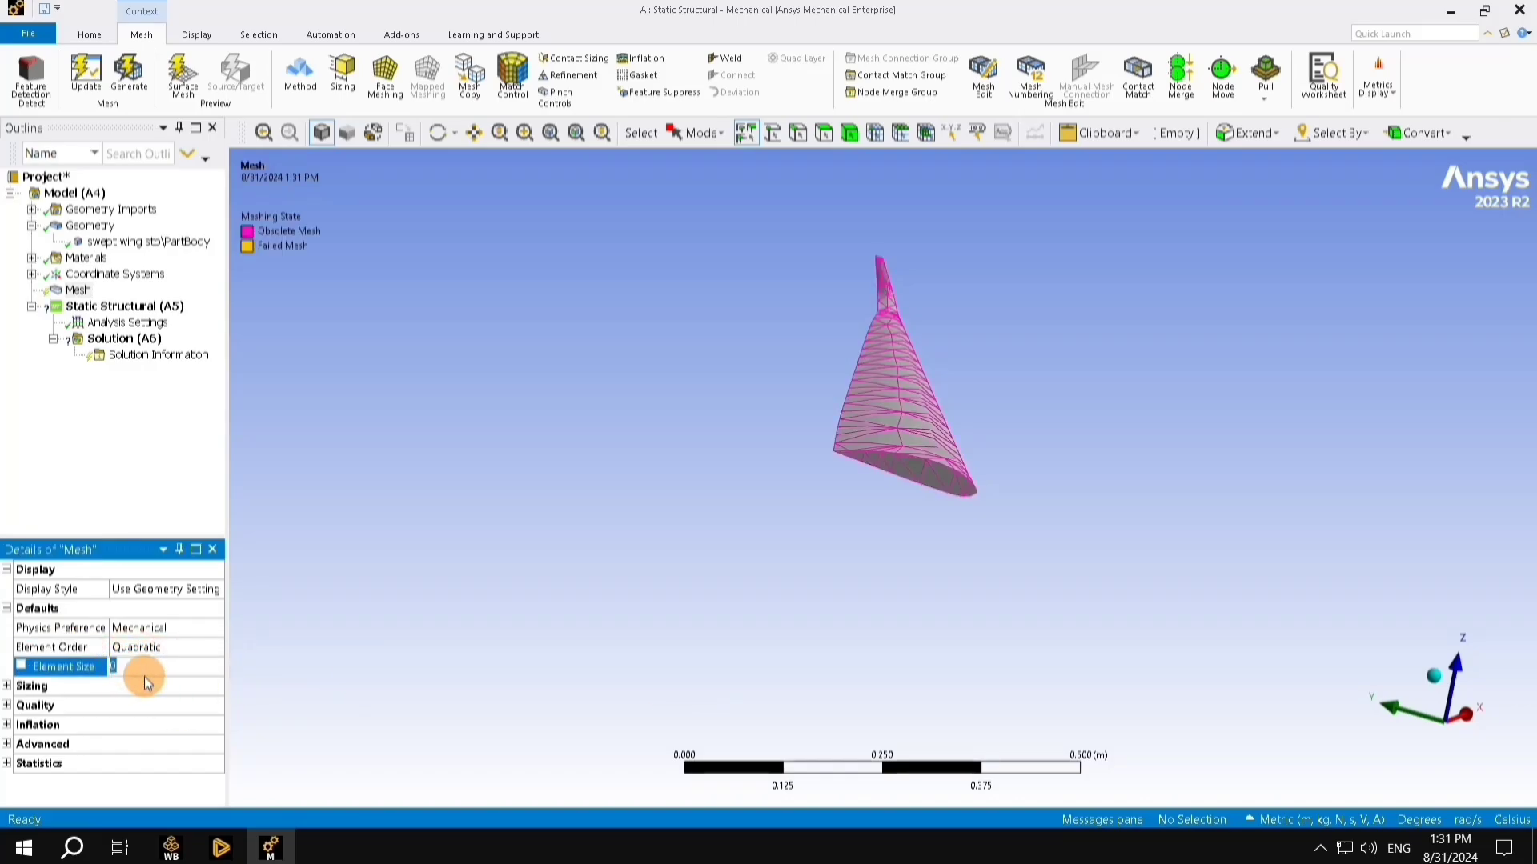
{"action": "type", "text": "0.005"}
{"action": "left_click", "coordinate": [128, 72]}
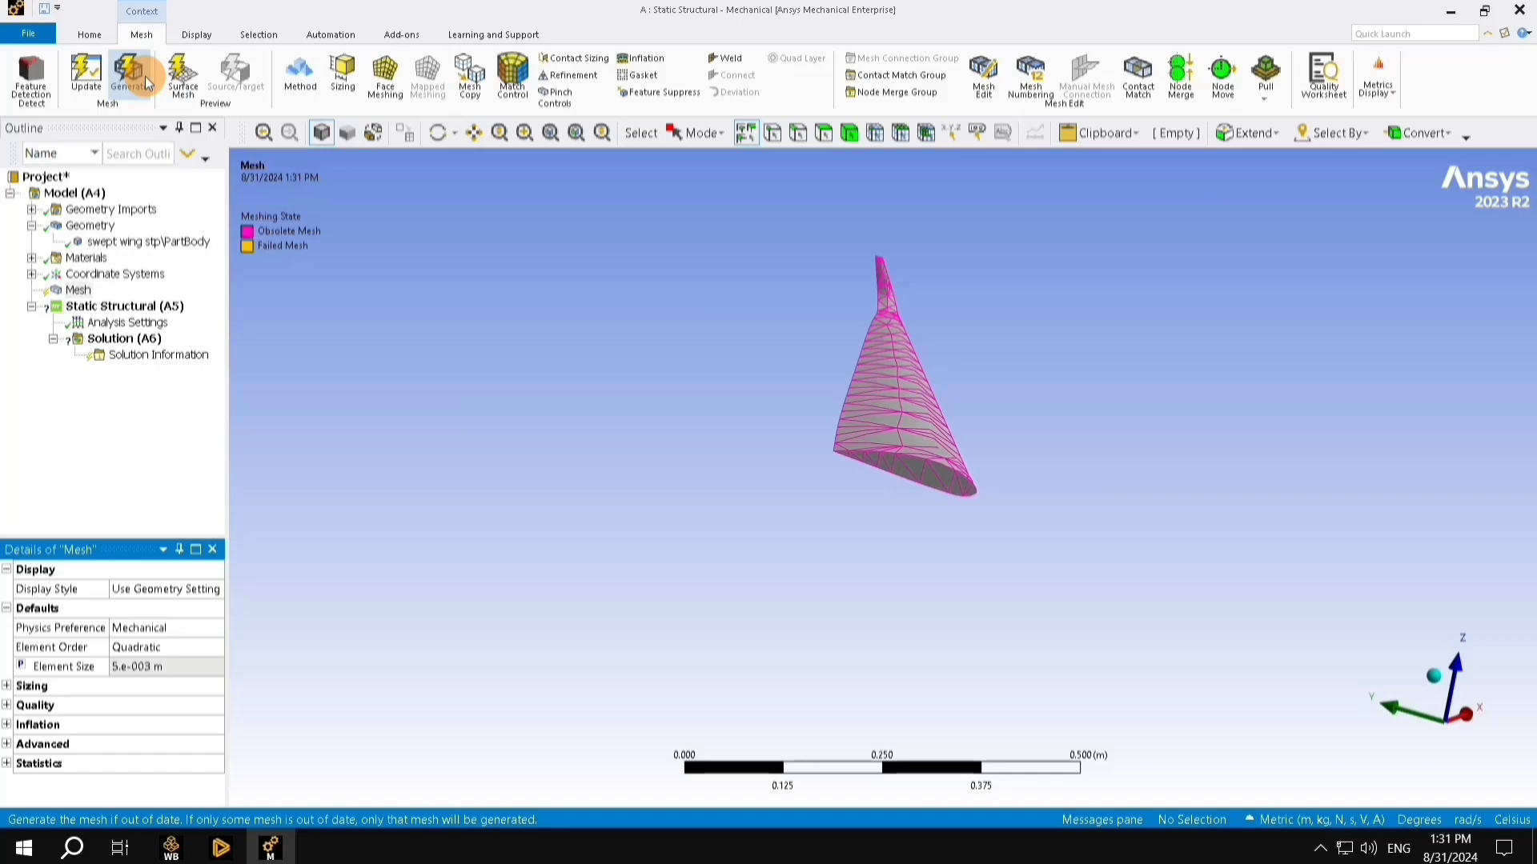
{"action": "middle_click_drag", "start_coordinate": [809, 405], "coordinate": [851, 382]}
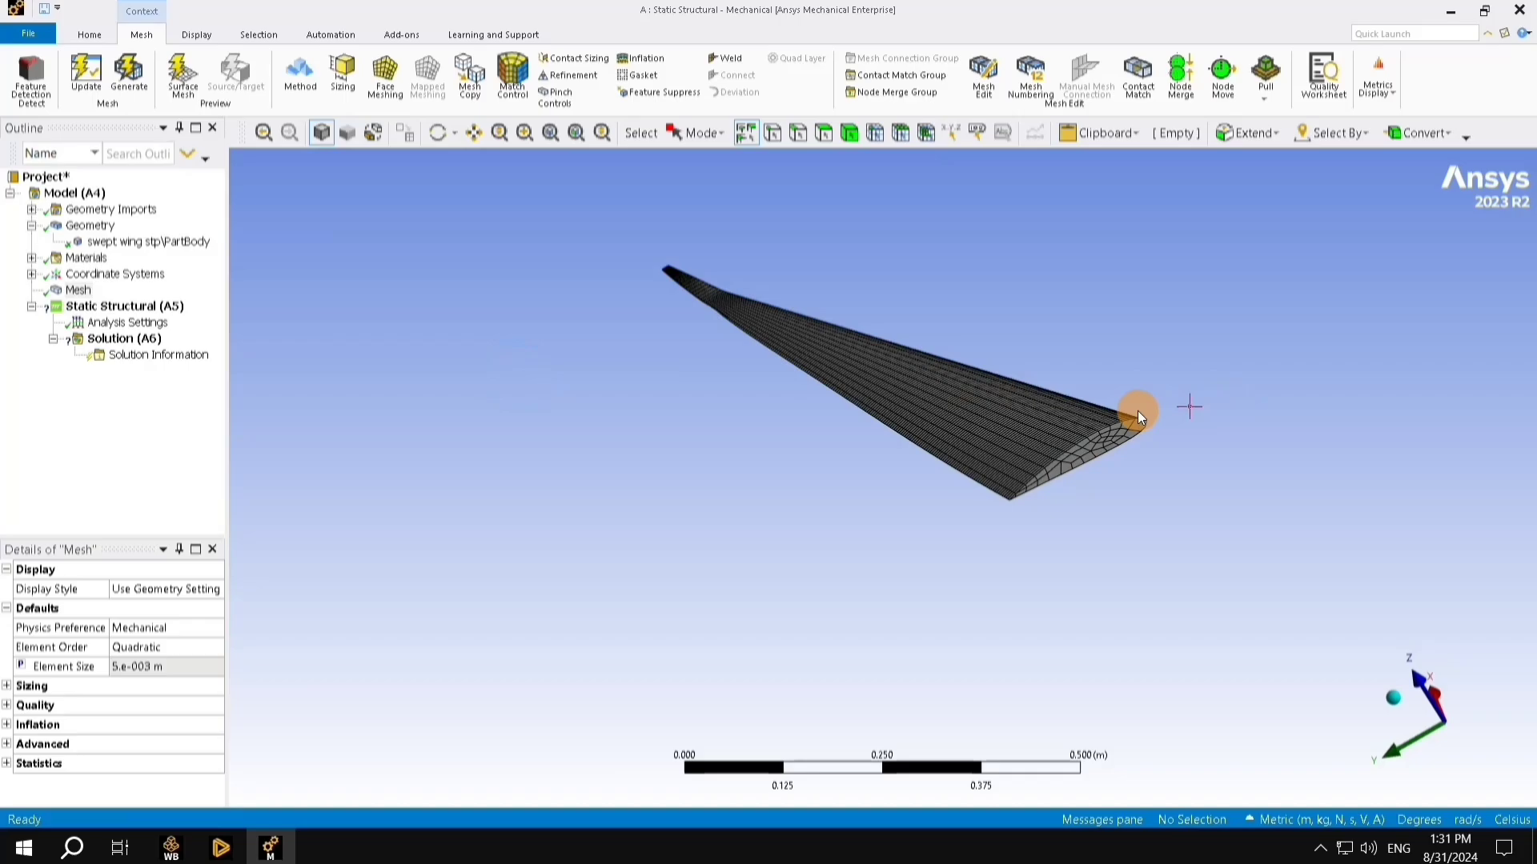
{"action": "middle_click_drag", "start_coordinate": [1132, 405], "coordinate": [1166, 377]}
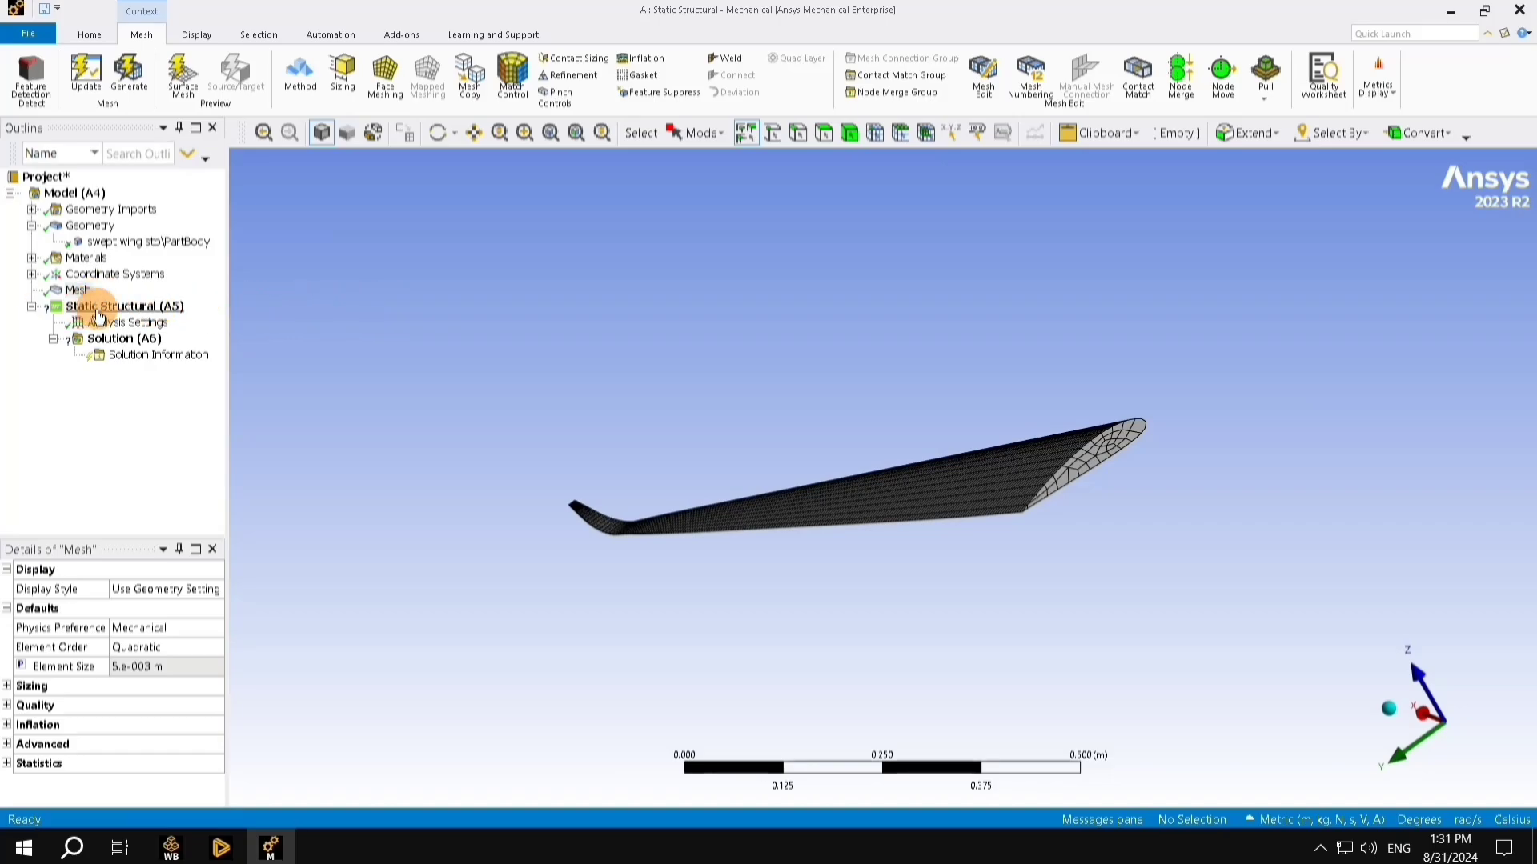
Step: Add a Fixed Support scoped to the wing's root end face
{"action": "left_click", "coordinate": [98, 308]}
{"action": "right_click", "coordinate": [110, 313]}
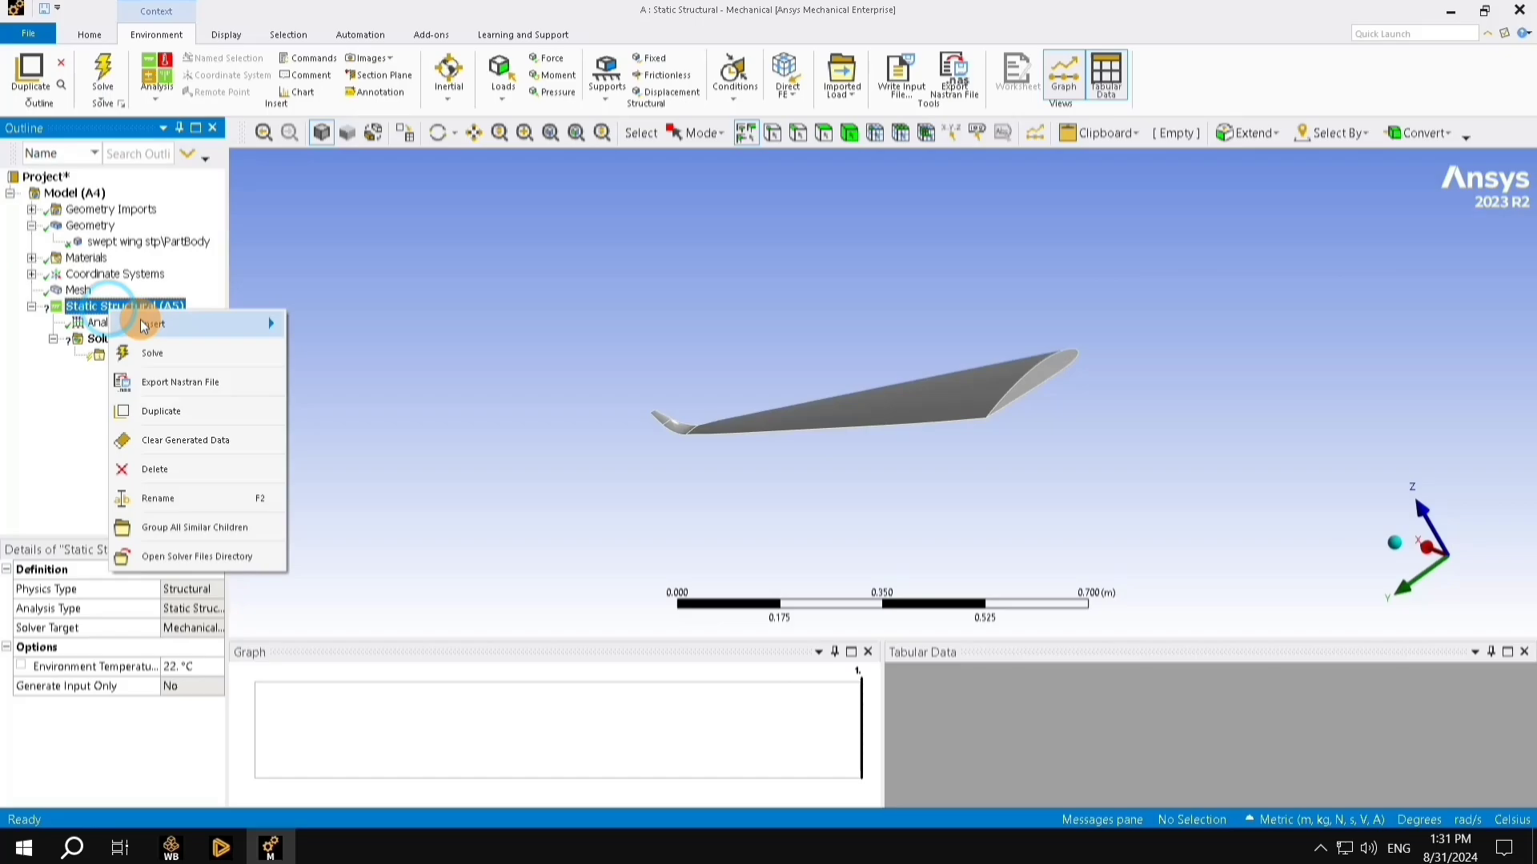
{"action": "mouse_move", "coordinate": [144, 325]}
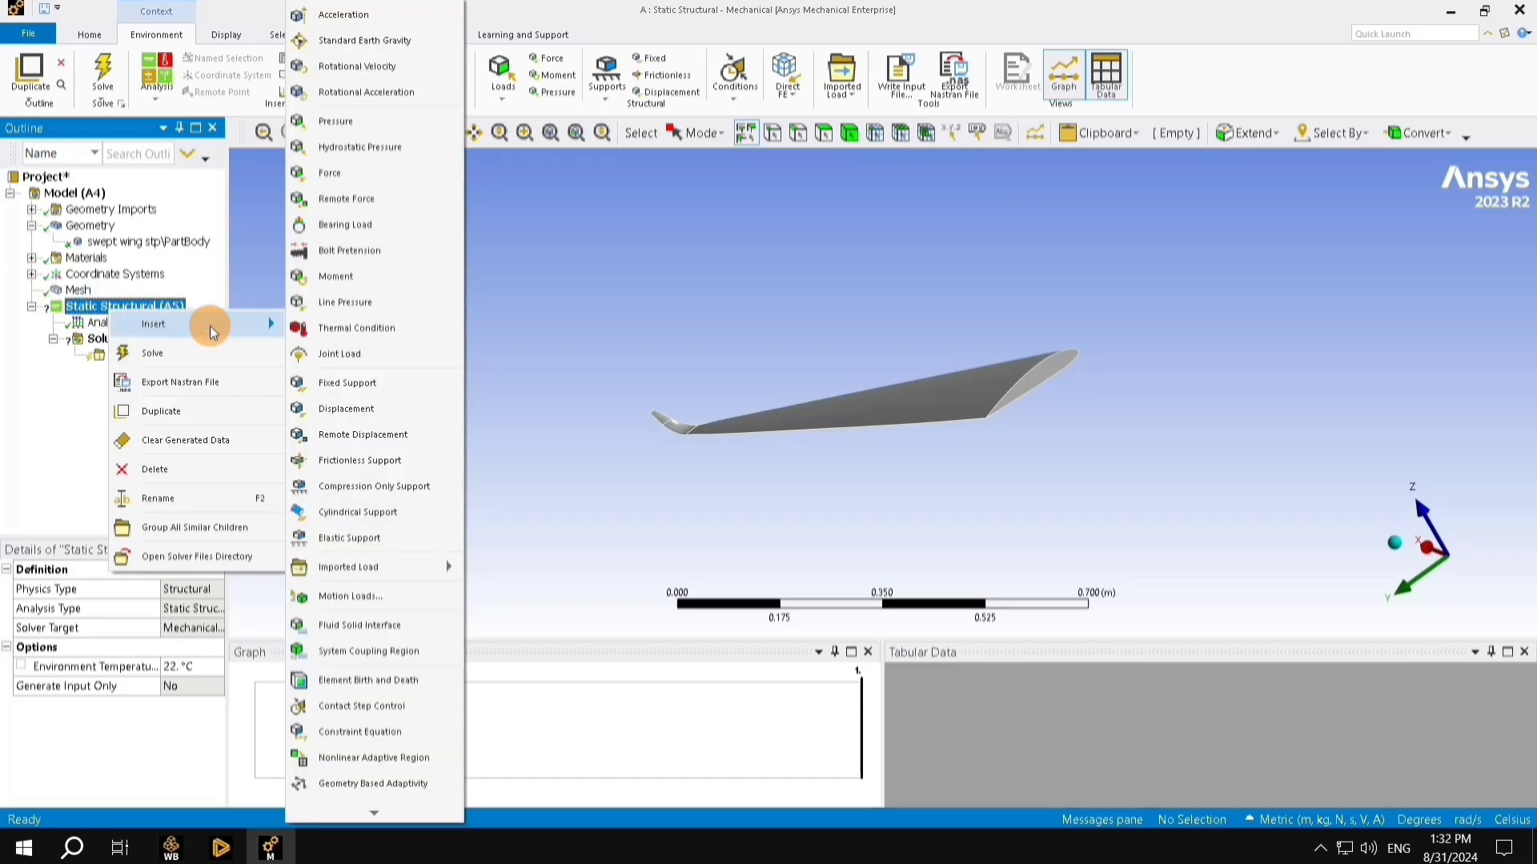
{"action": "left_click", "coordinate": [334, 395]}
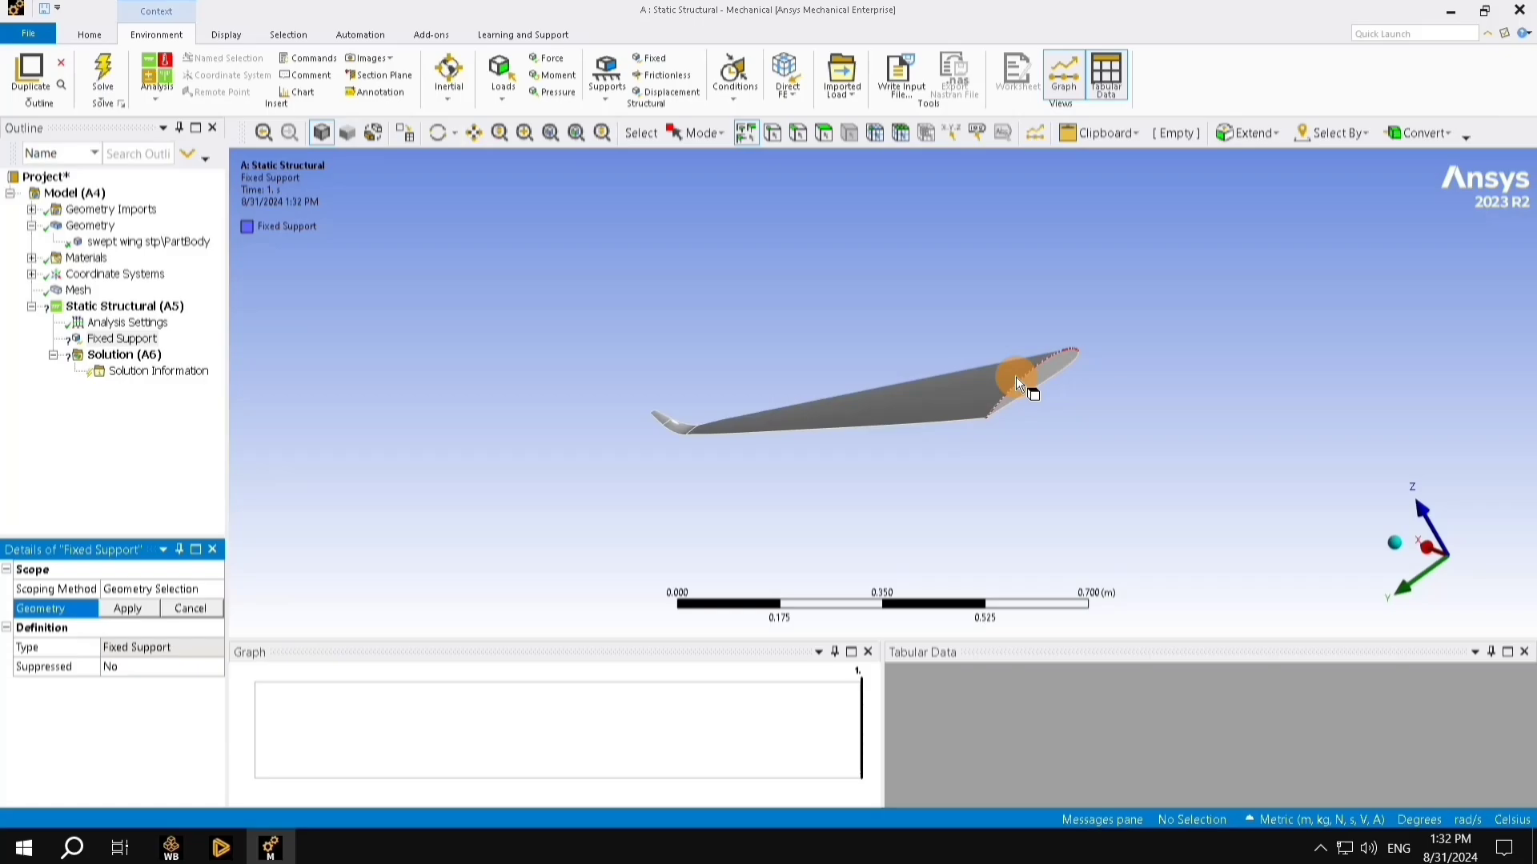
{"action": "left_click", "coordinate": [1041, 373]}
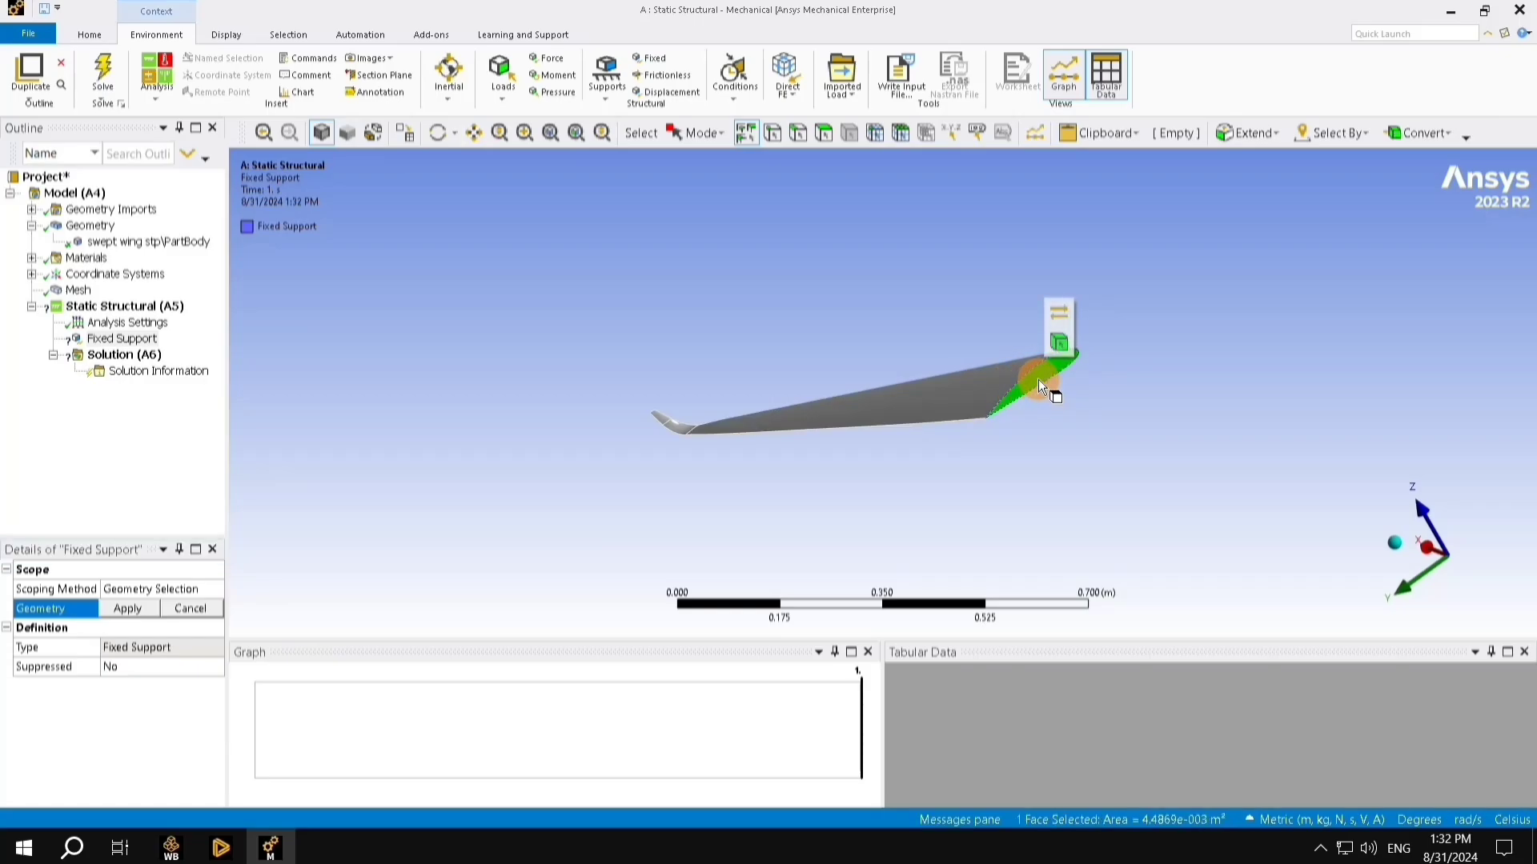
{"action": "left_click", "coordinate": [118, 609]}
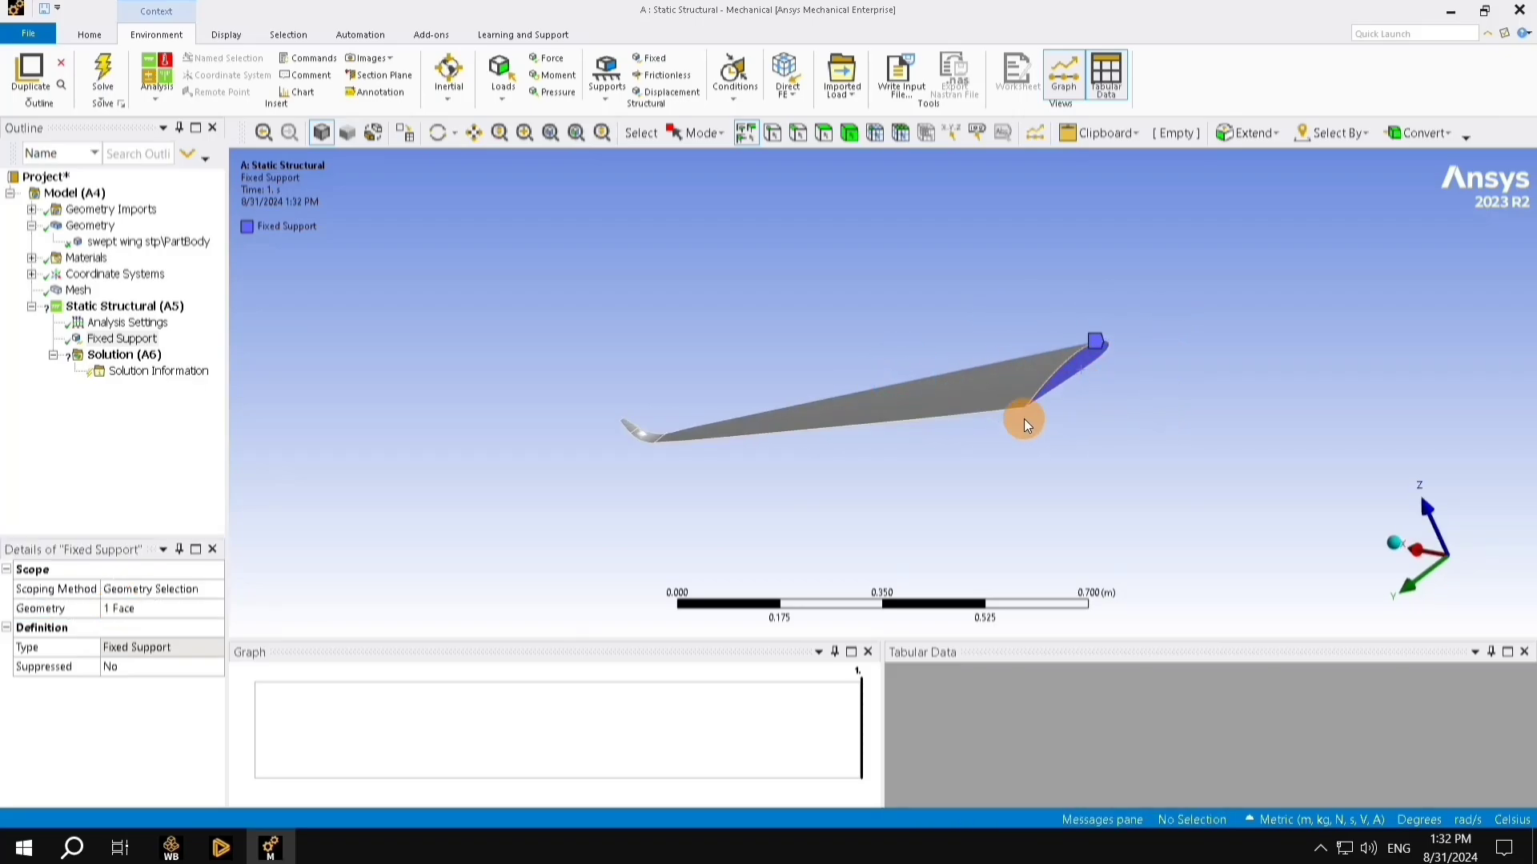
{"action": "middle_click_drag", "start_coordinate": [1102, 365], "coordinate": [1152, 382]}
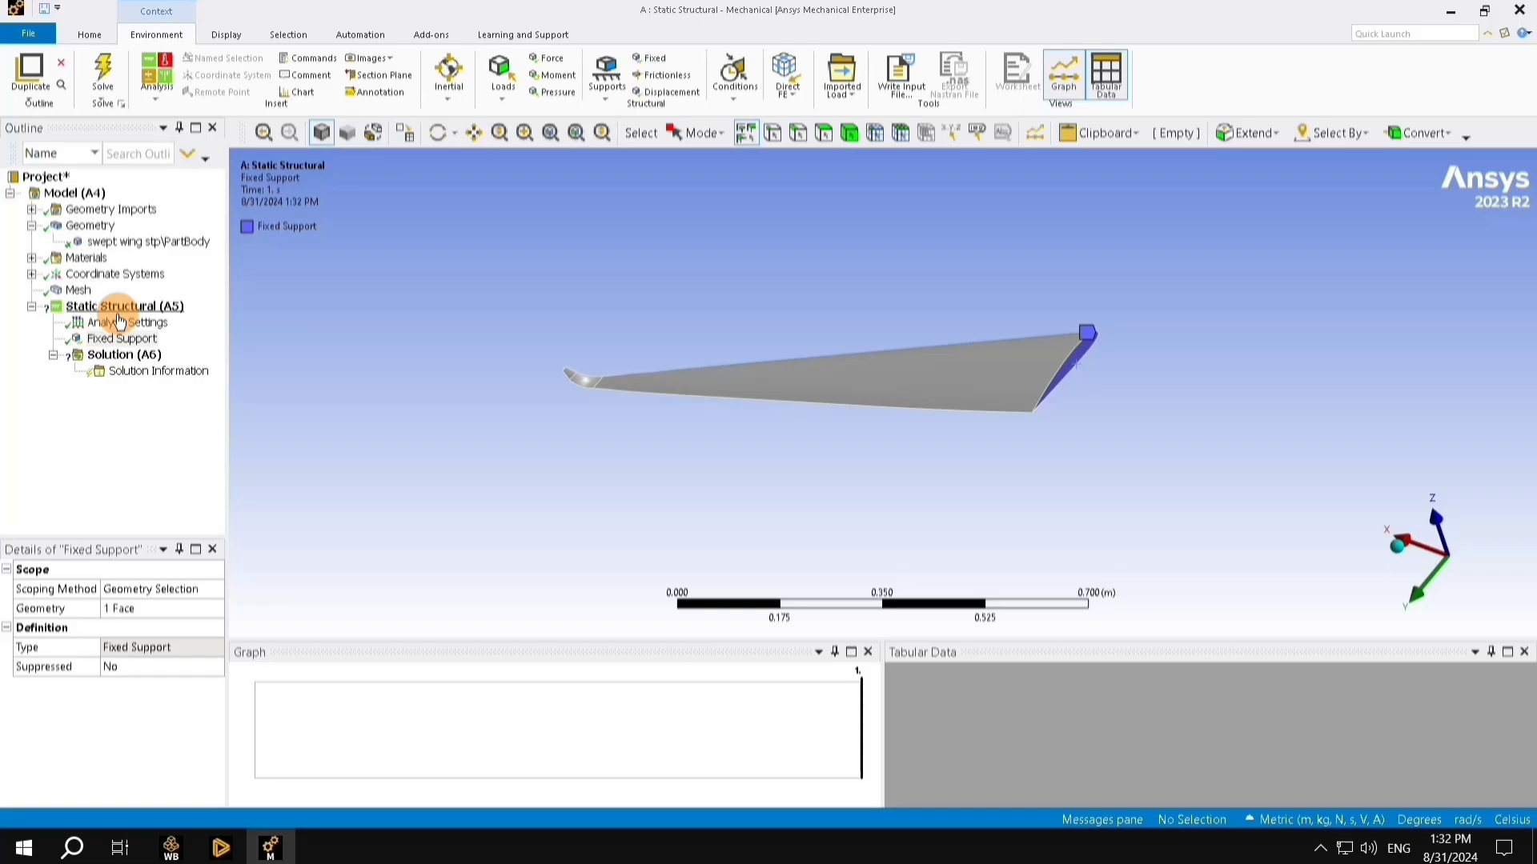
{"action": "middle_click_drag", "start_coordinate": [590, 425], "coordinate": [803, 405]}
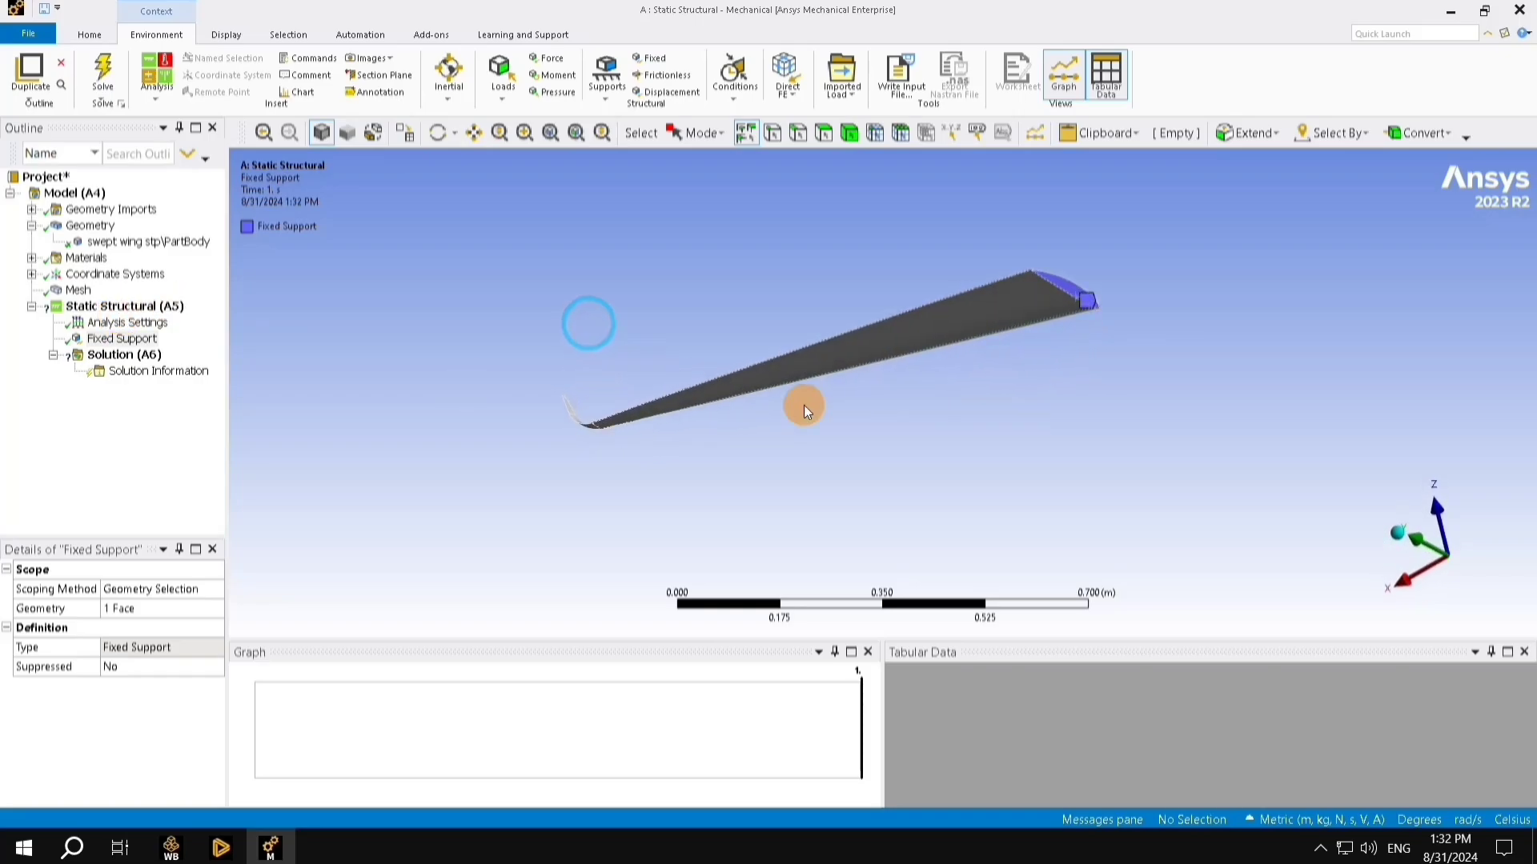
{"action": "middle_click_drag", "start_coordinate": [1010, 296], "coordinate": [737, 405]}
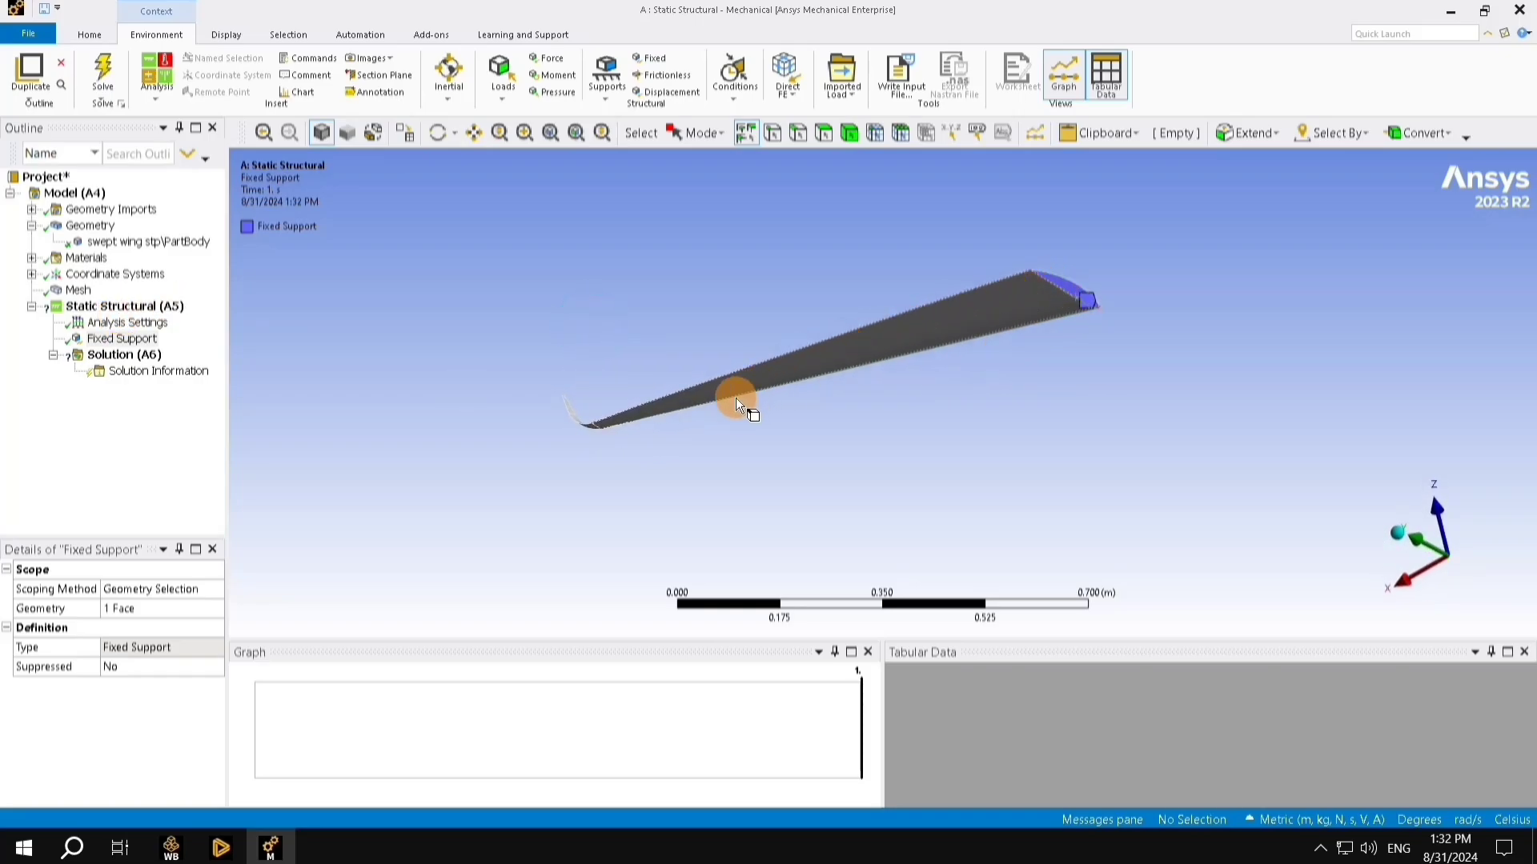
Step: Insert a Pressure load scoped to a face on the wing's underside
{"action": "left_click", "coordinate": [142, 311]}
{"action": "right_click", "coordinate": [142, 310]}
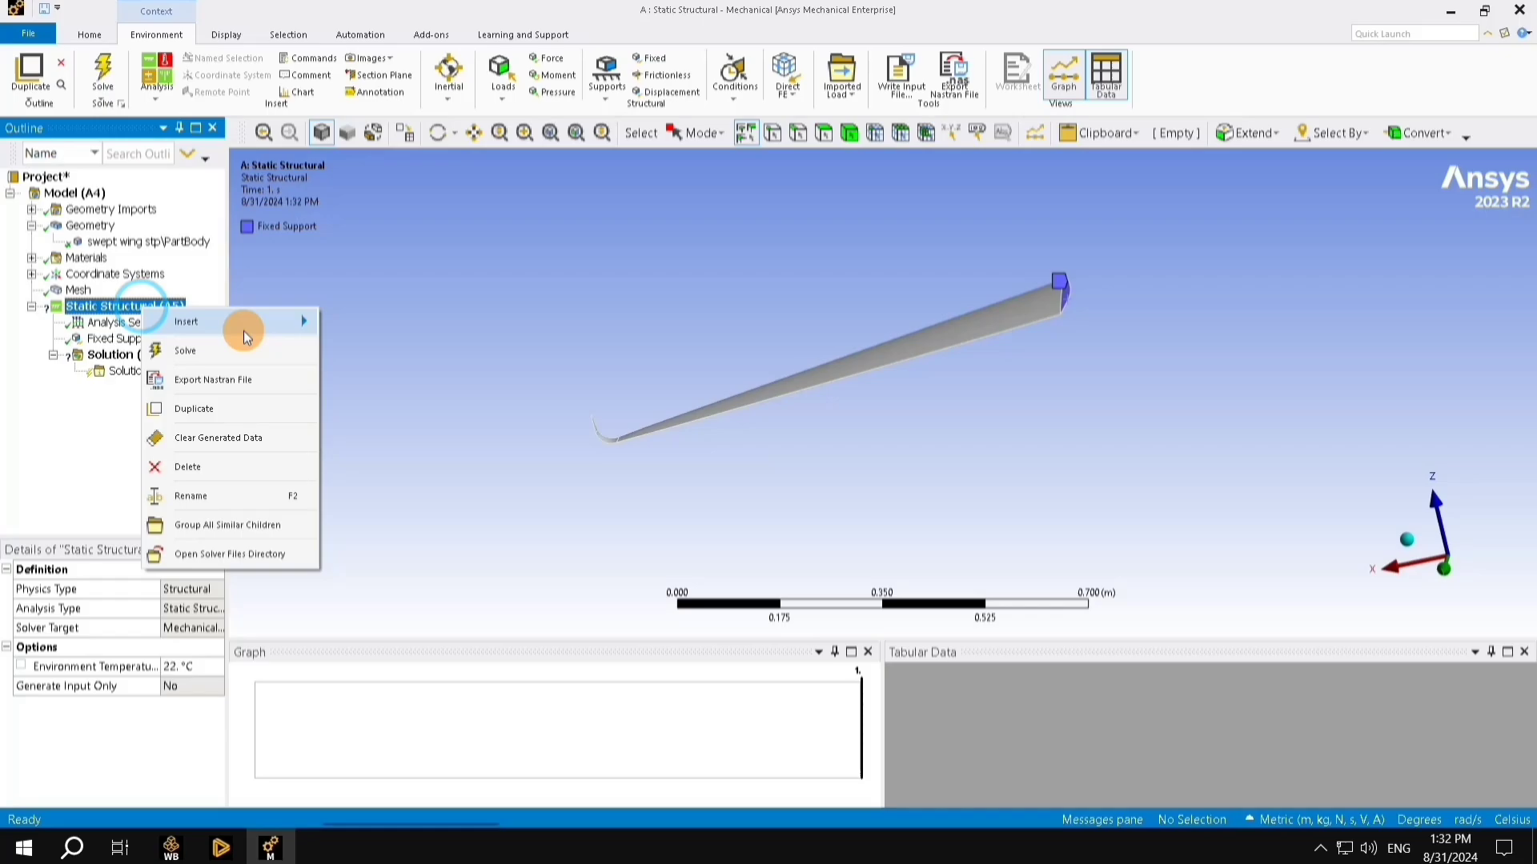
{"action": "mouse_move", "coordinate": [267, 320]}
{"action": "left_click", "coordinate": [411, 126]}
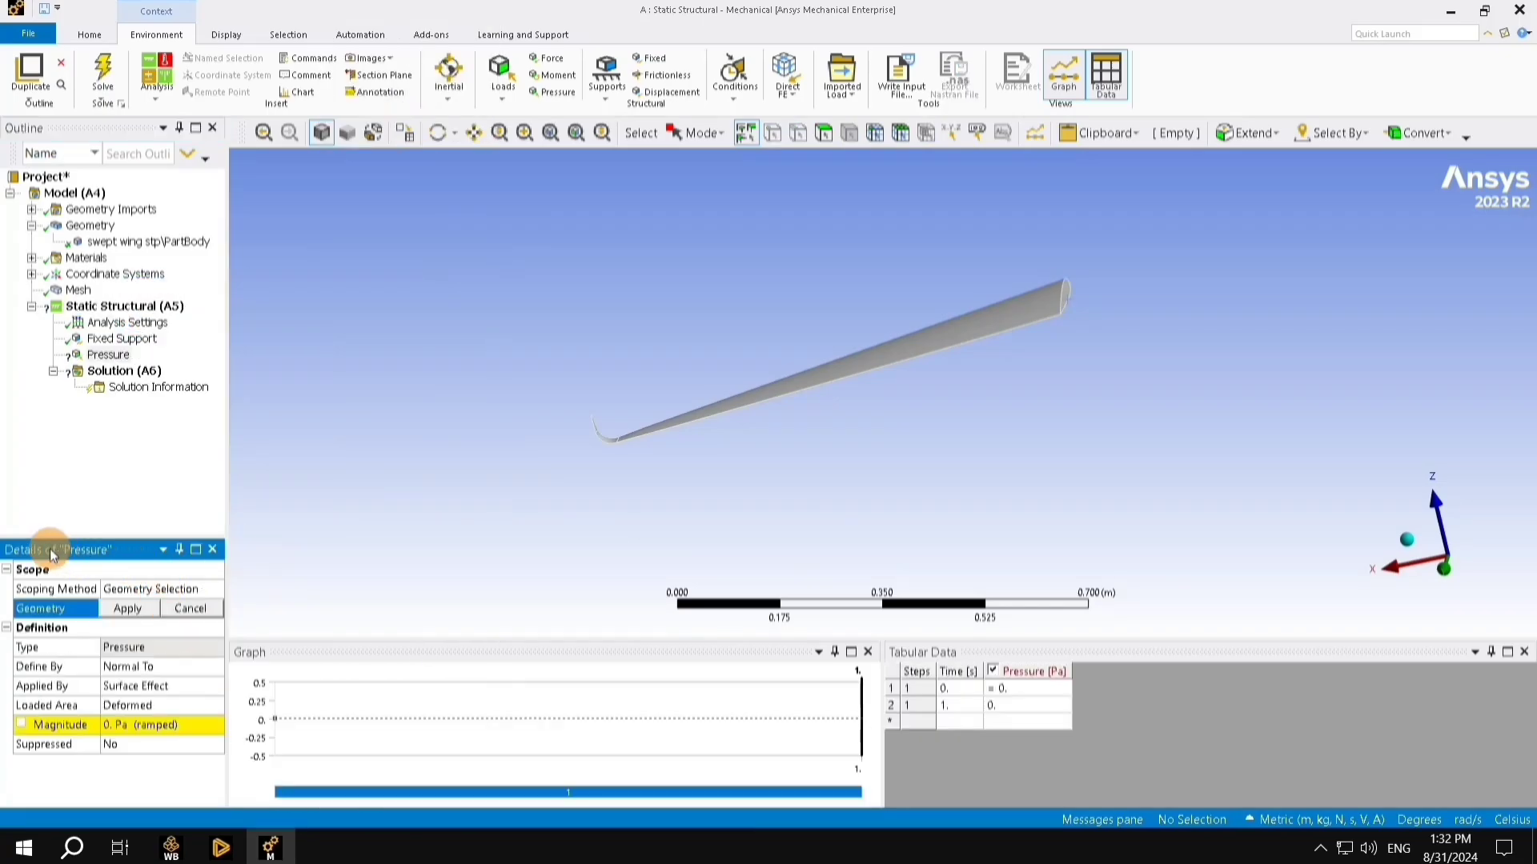
{"action": "middle_click_drag", "start_coordinate": [436, 471], "coordinate": [416, 375]}
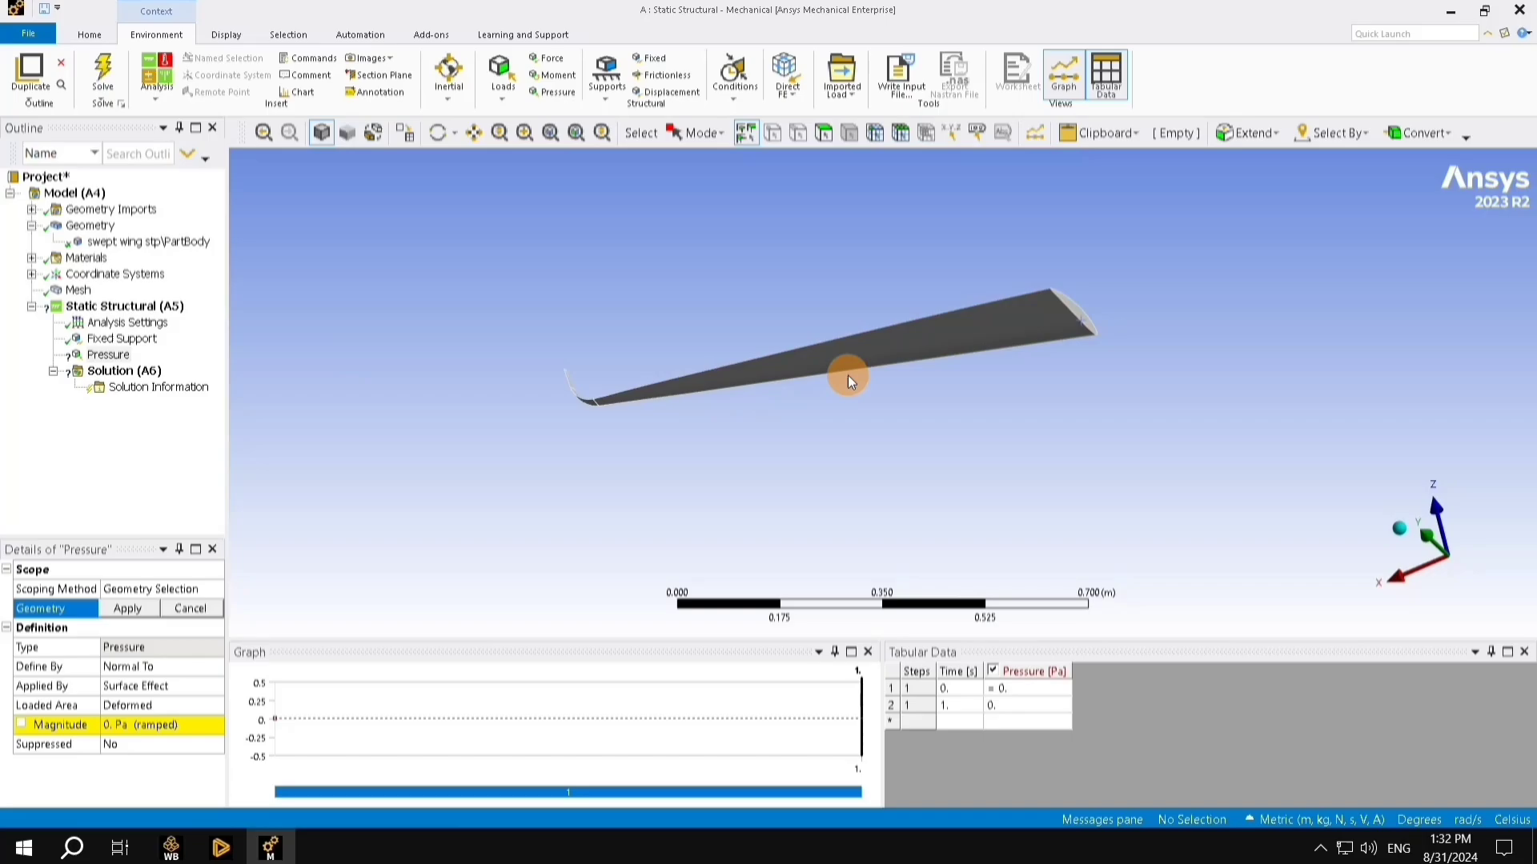
{"action": "middle_click_drag", "start_coordinate": [731, 480], "coordinate": [731, 436]}
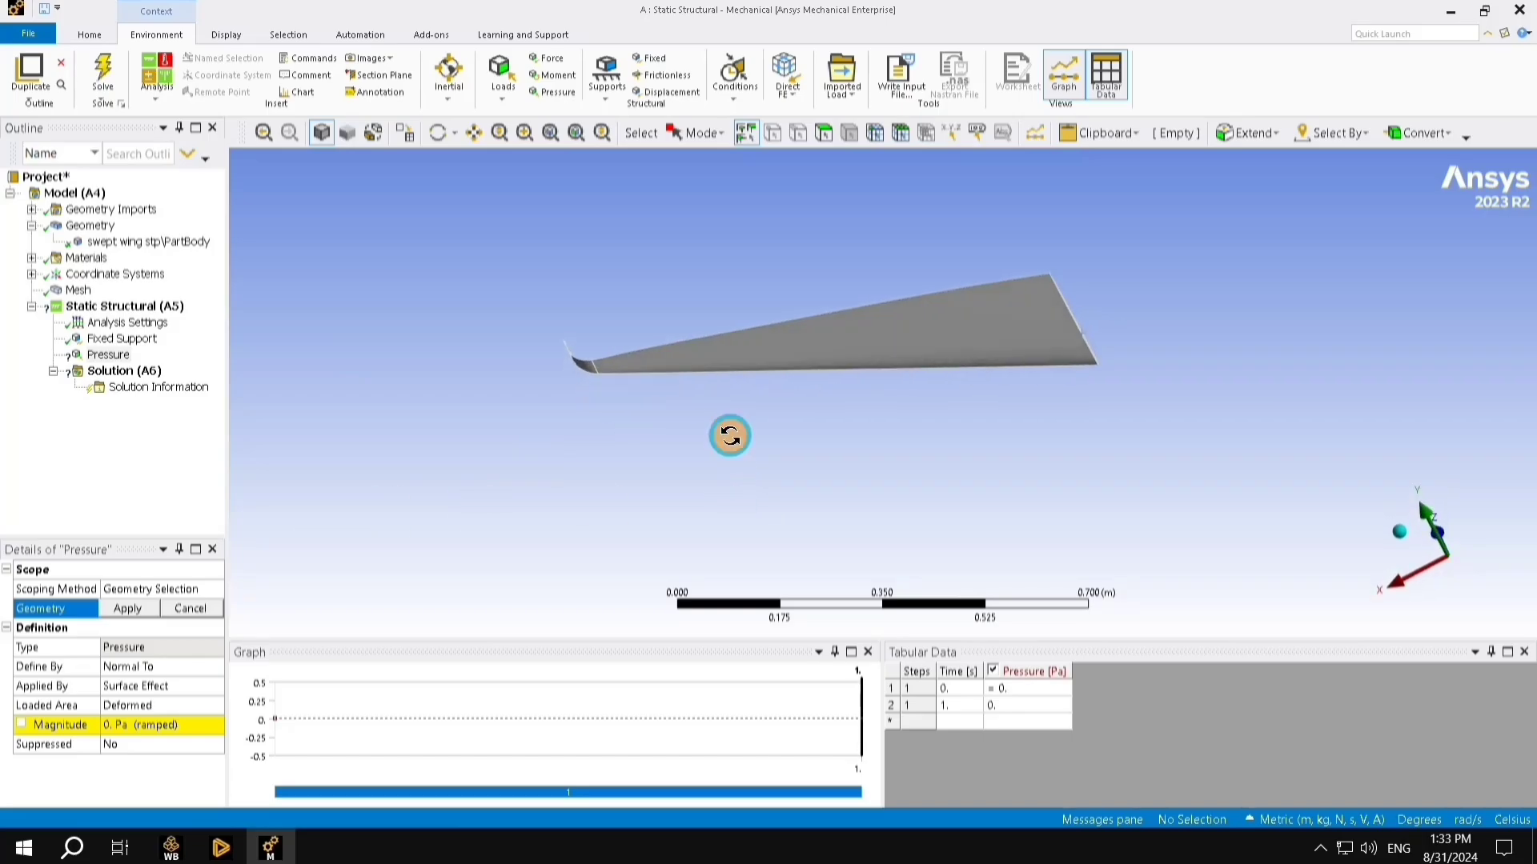
{"action": "left_click", "coordinate": [873, 334]}
{"action": "left_click", "coordinate": [128, 609]}
Step: Set the pressure magnitude to 1000 Pa
{"action": "middle_click_drag", "start_coordinate": [769, 416], "coordinate": [761, 333]}
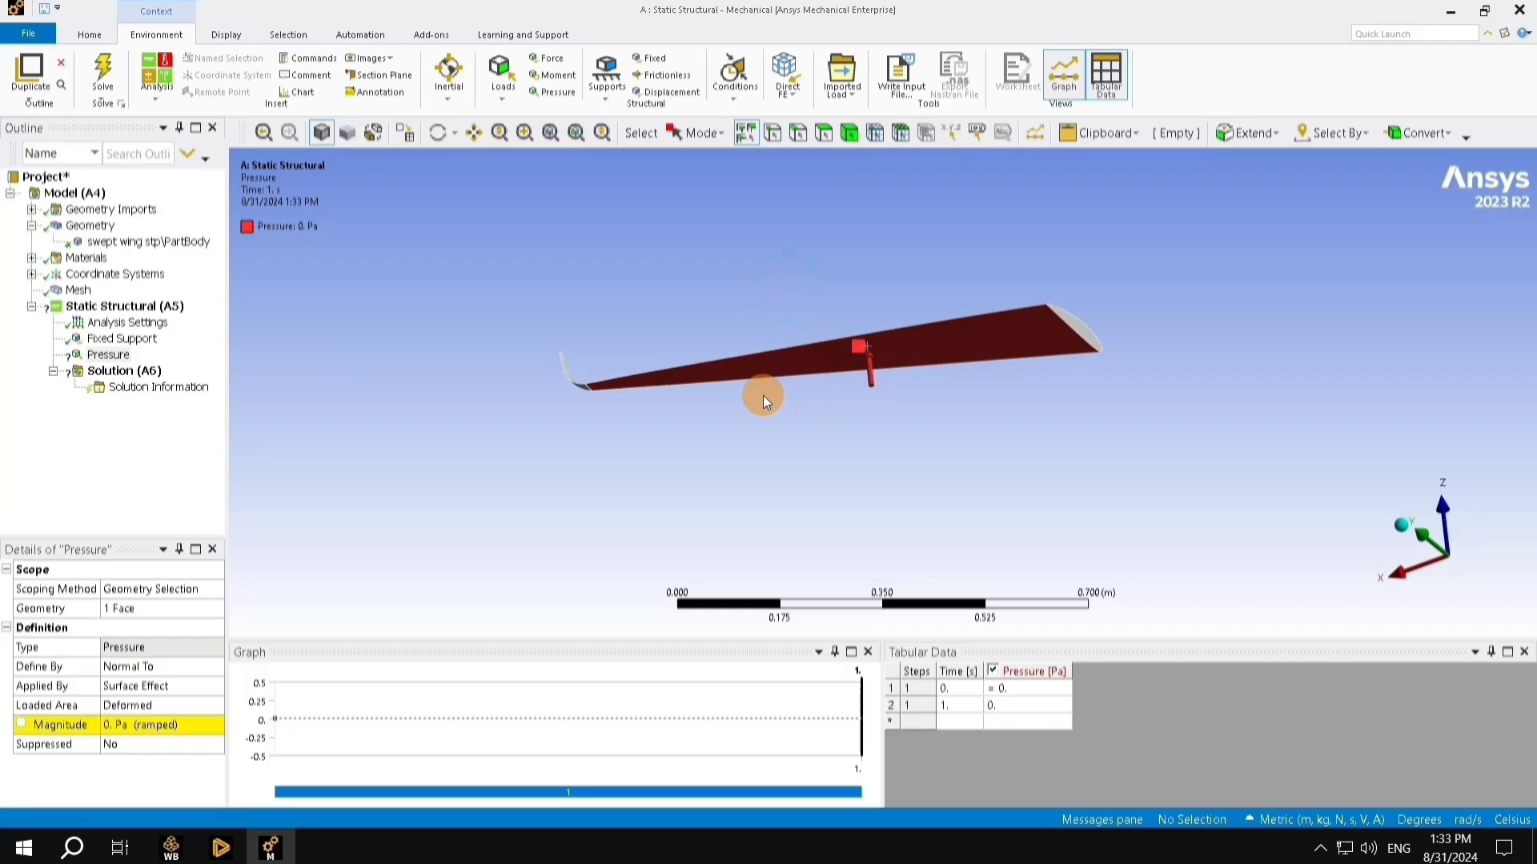
{"action": "left_click", "coordinate": [134, 723]}
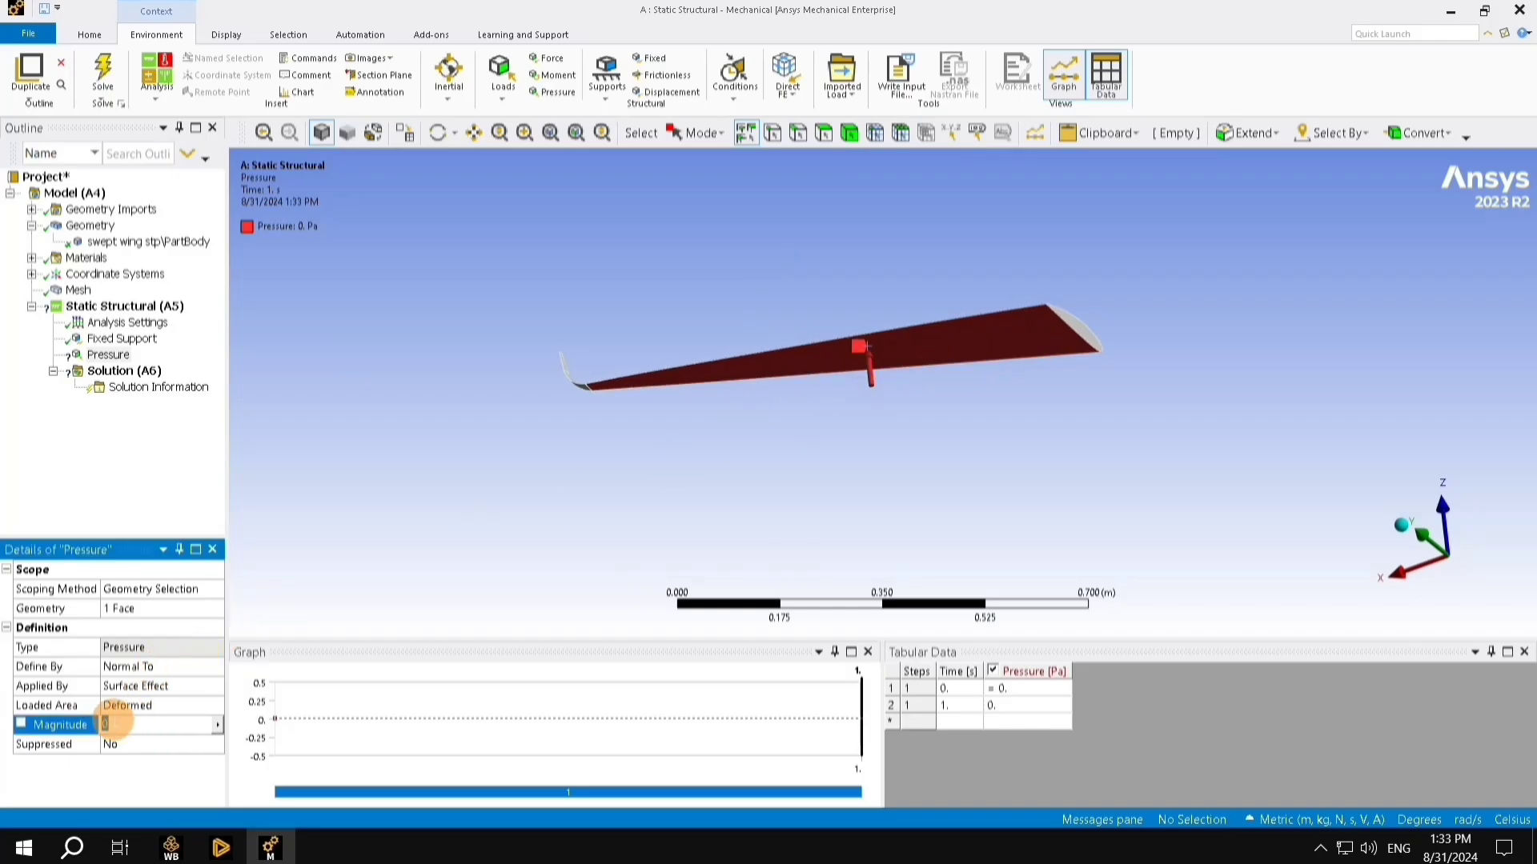
{"action": "type", "text": "1000"}
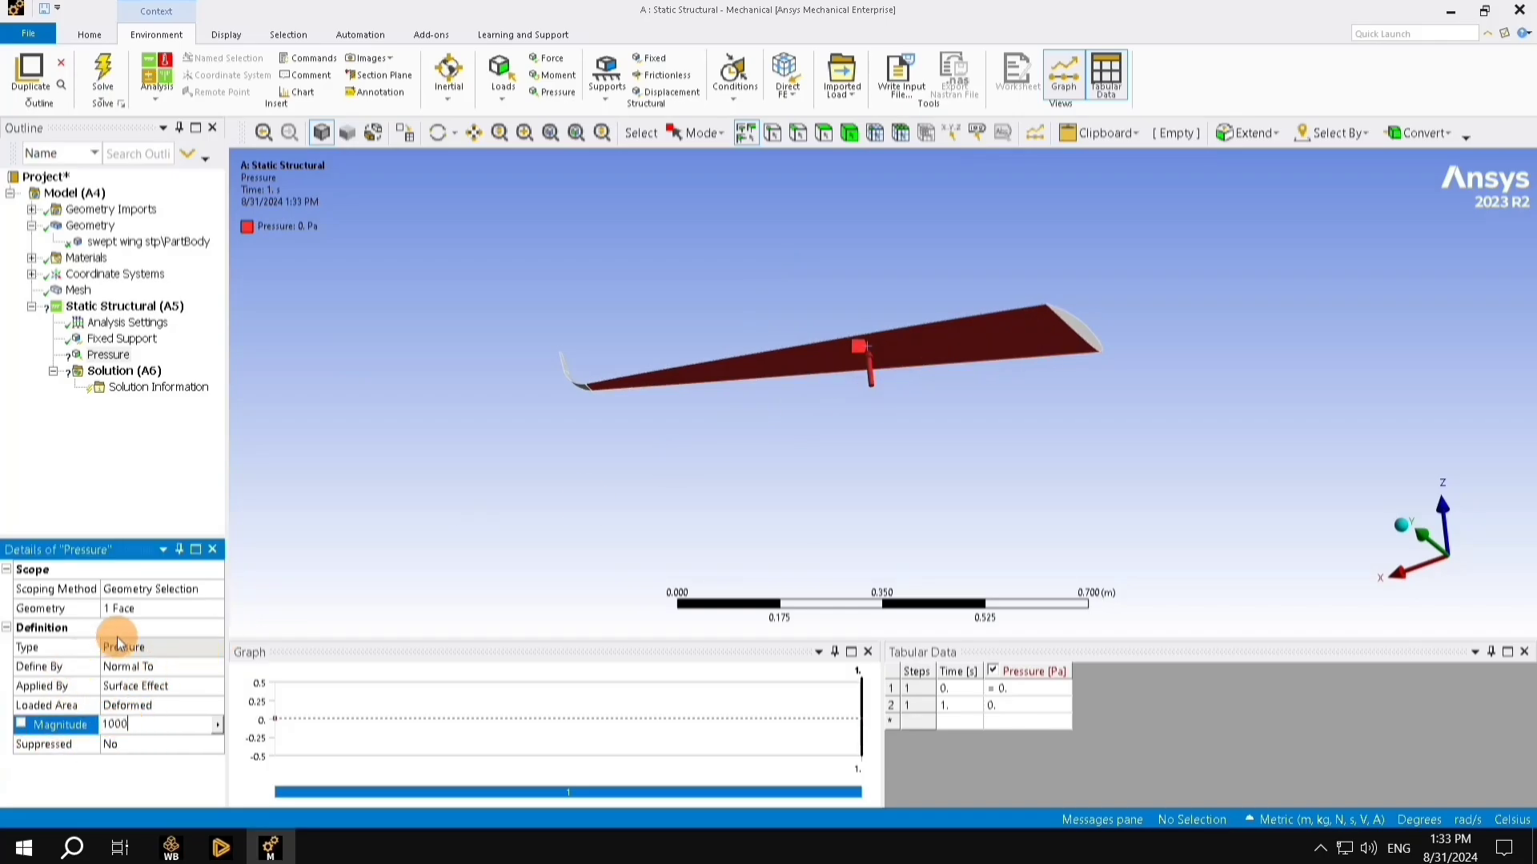
{"action": "key", "text": "Return"}
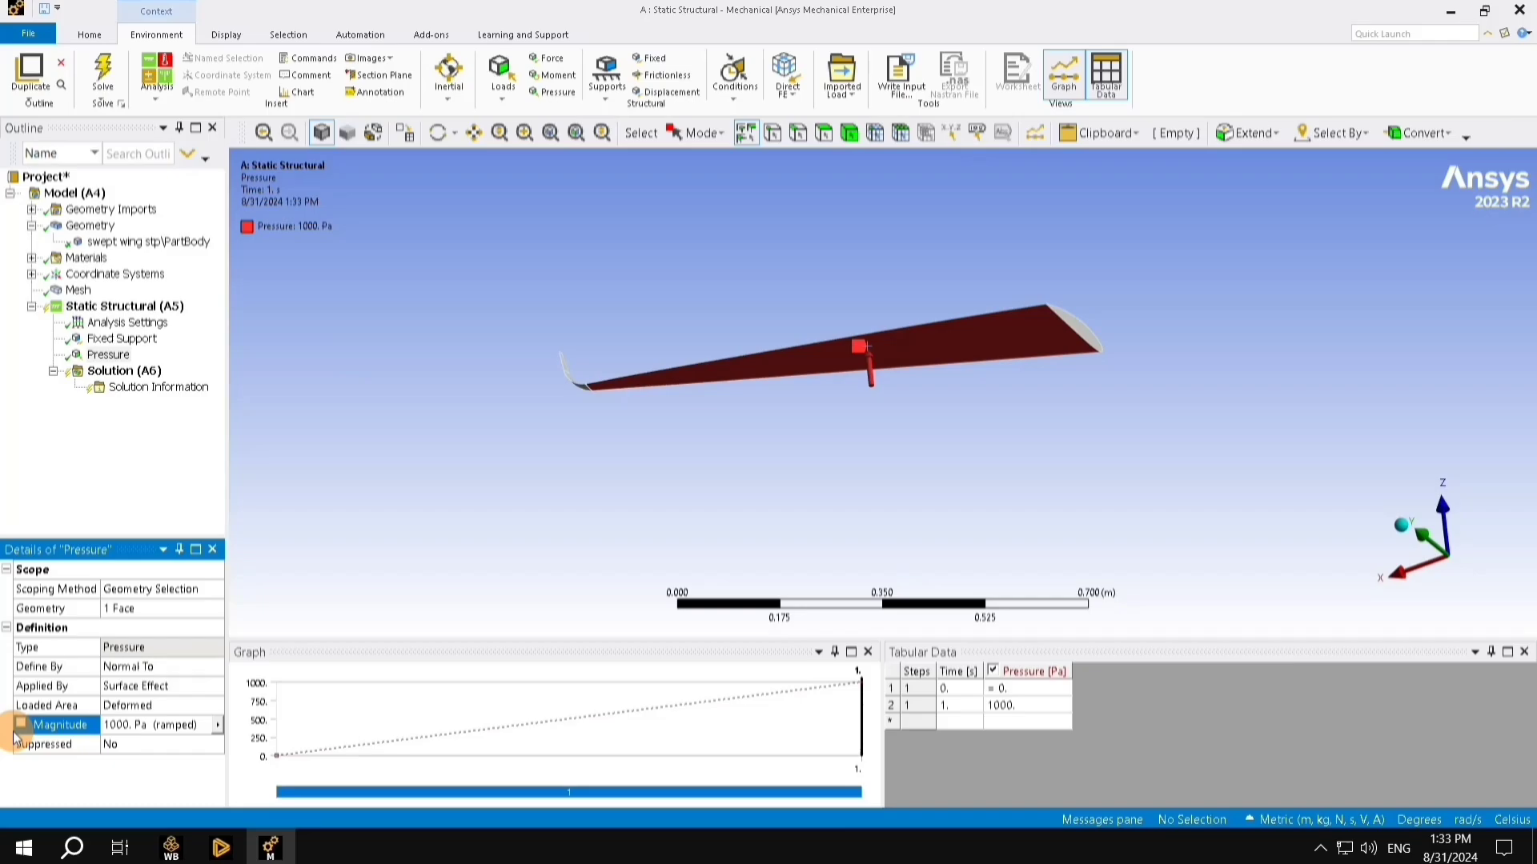
{"action": "left_click", "coordinate": [511, 321]}
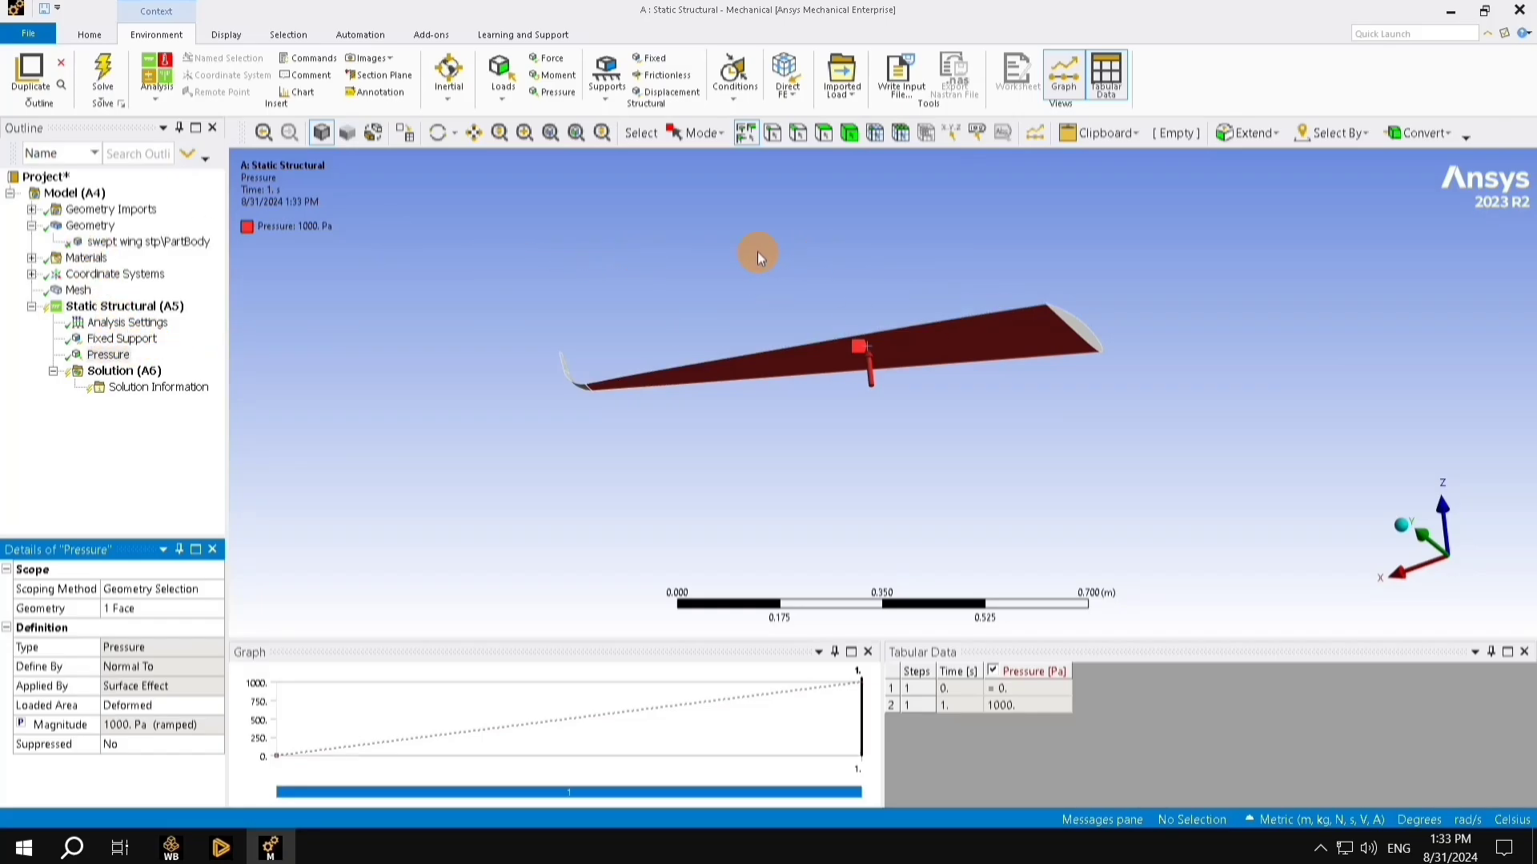
{"action": "middle_click_drag", "start_coordinate": [758, 256], "coordinate": [775, 306]}
{"action": "left_click", "coordinate": [128, 376]}
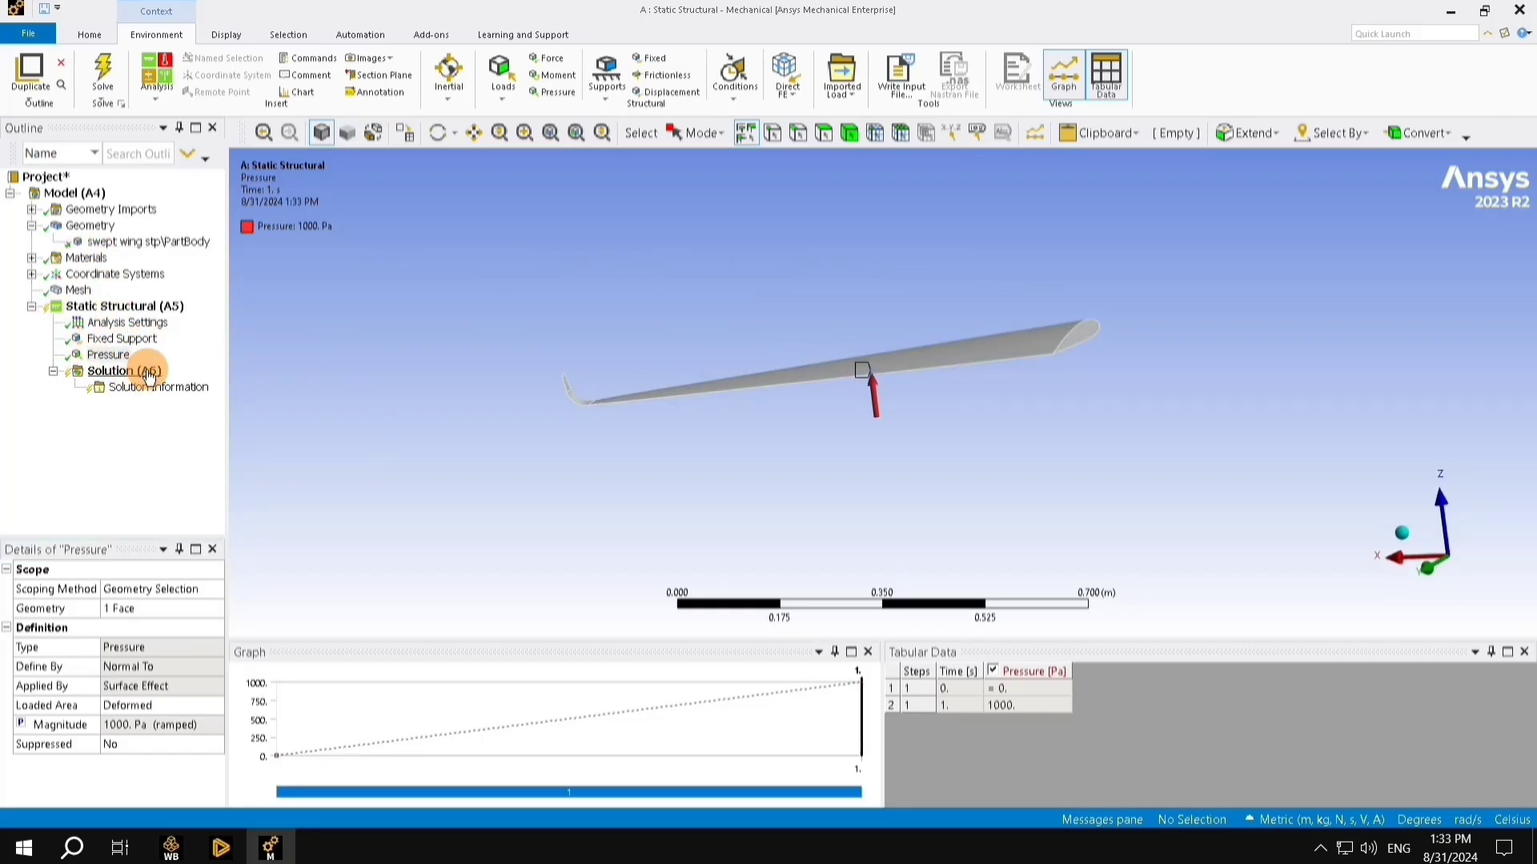
Step: Insert Total Deformation and Maximum Principal Stress results under Solution (A6)
{"action": "left_click", "coordinate": [114, 374]}
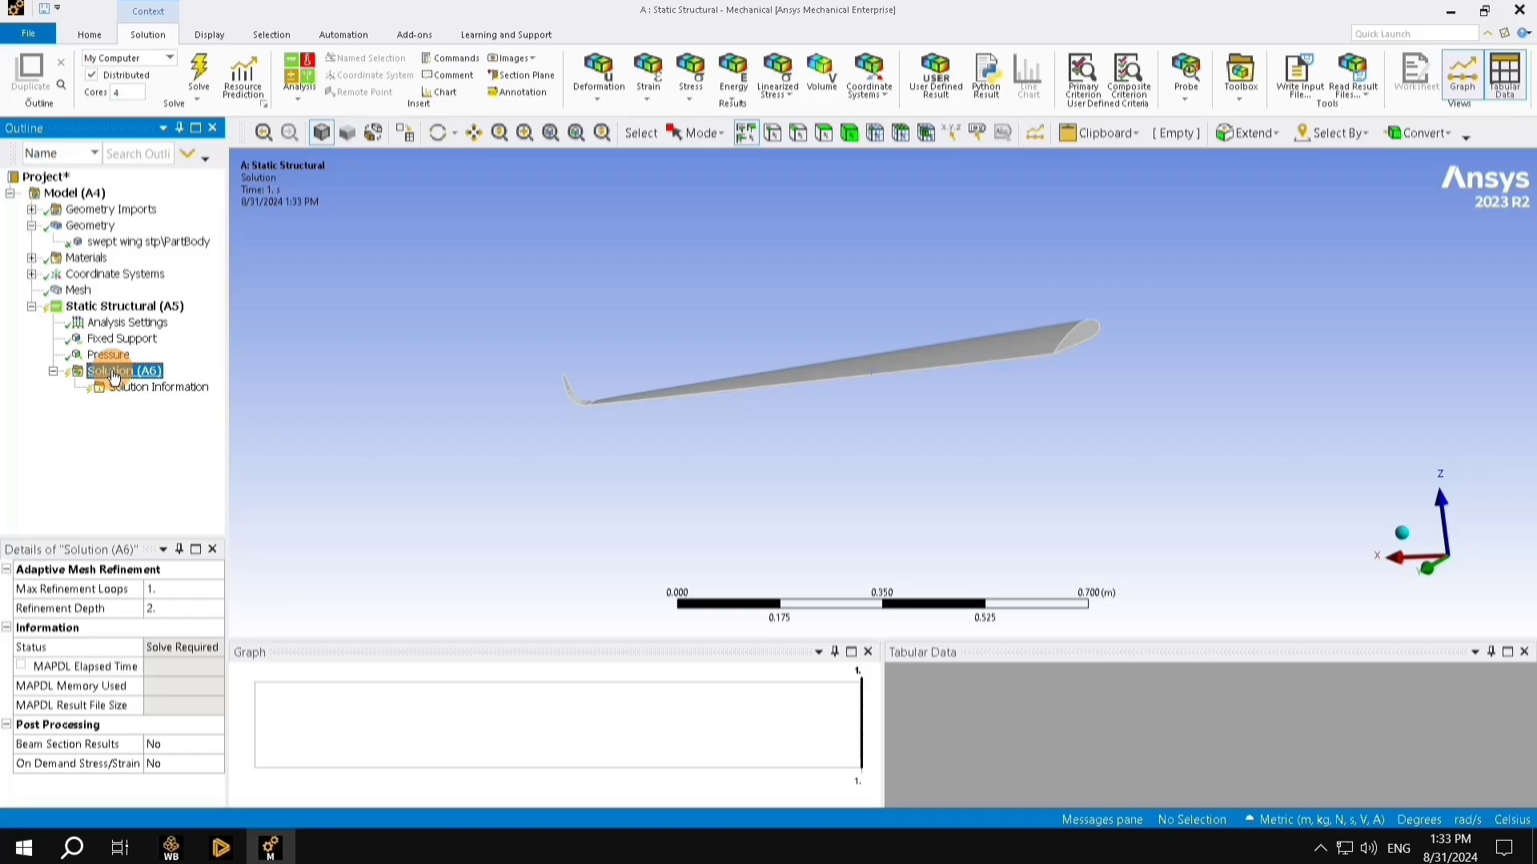
{"action": "right_click", "coordinate": [114, 376]}
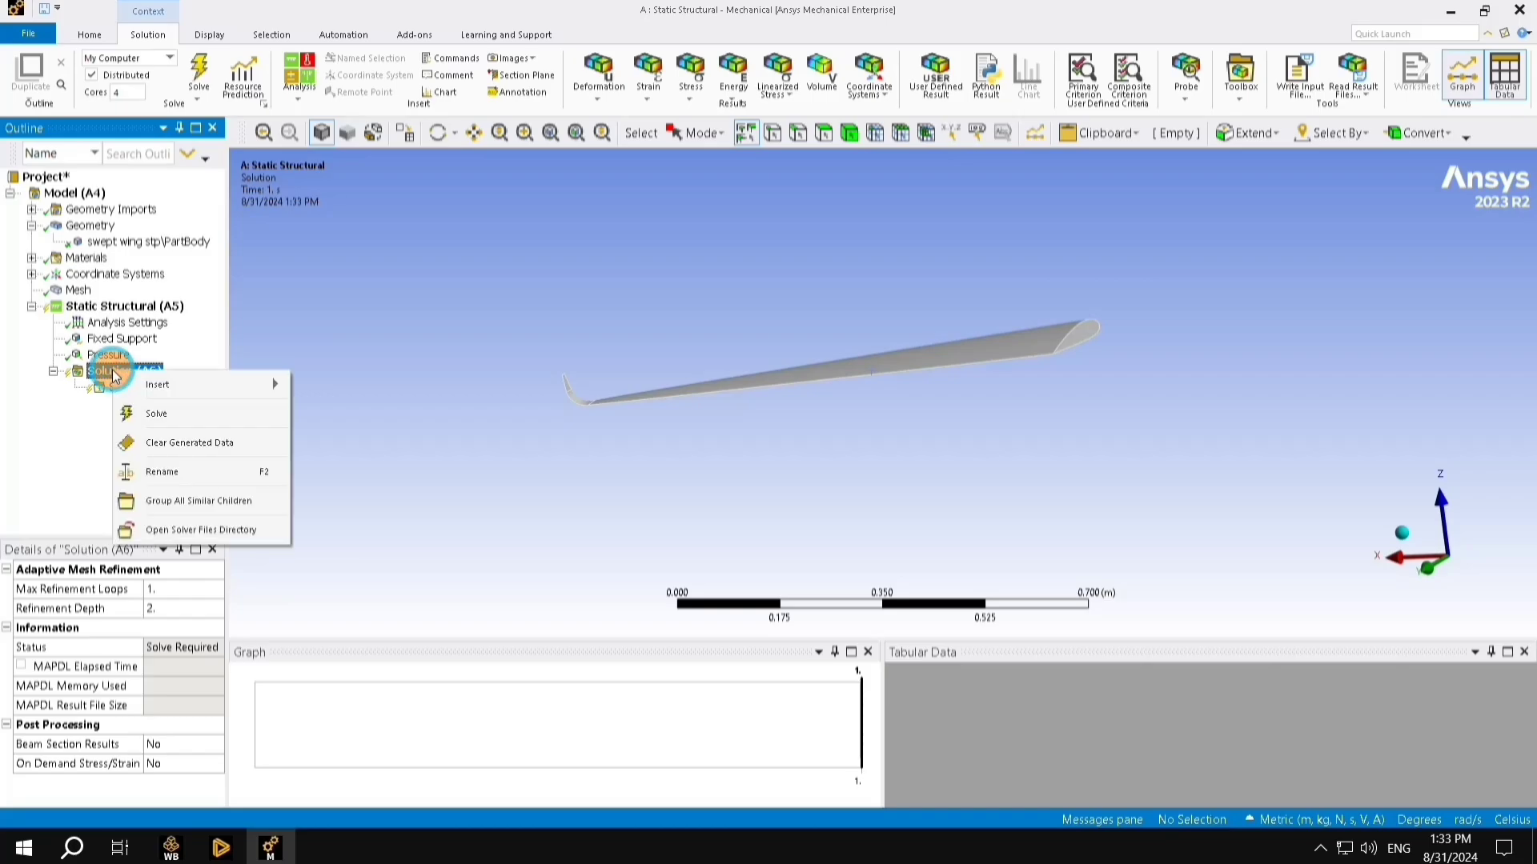
{"action": "left_click", "coordinate": [206, 392]}
{"action": "mouse_move", "coordinate": [376, 329]}
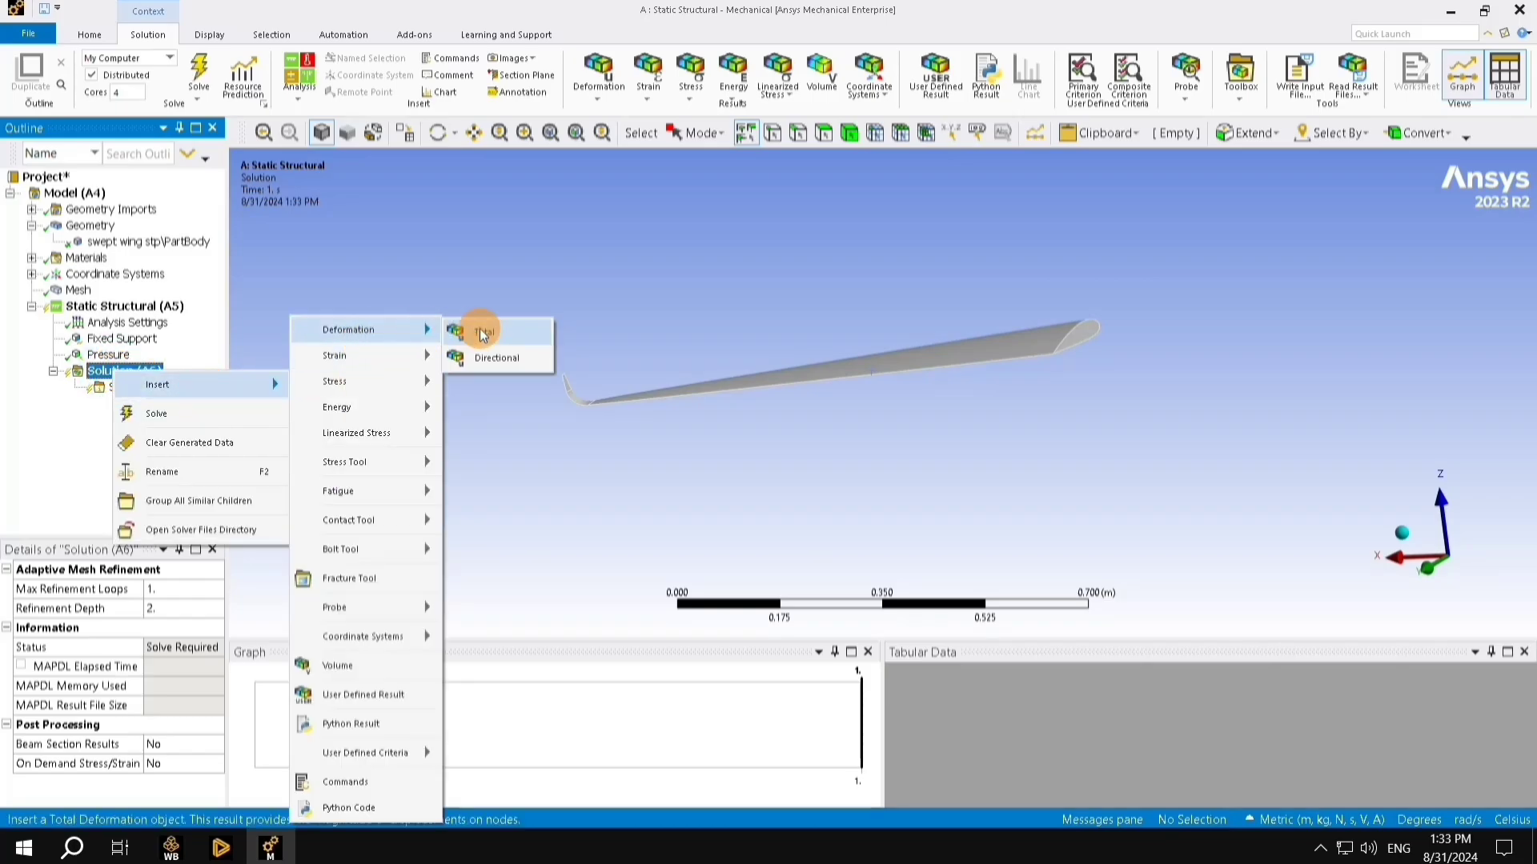
{"action": "left_click", "coordinate": [484, 331]}
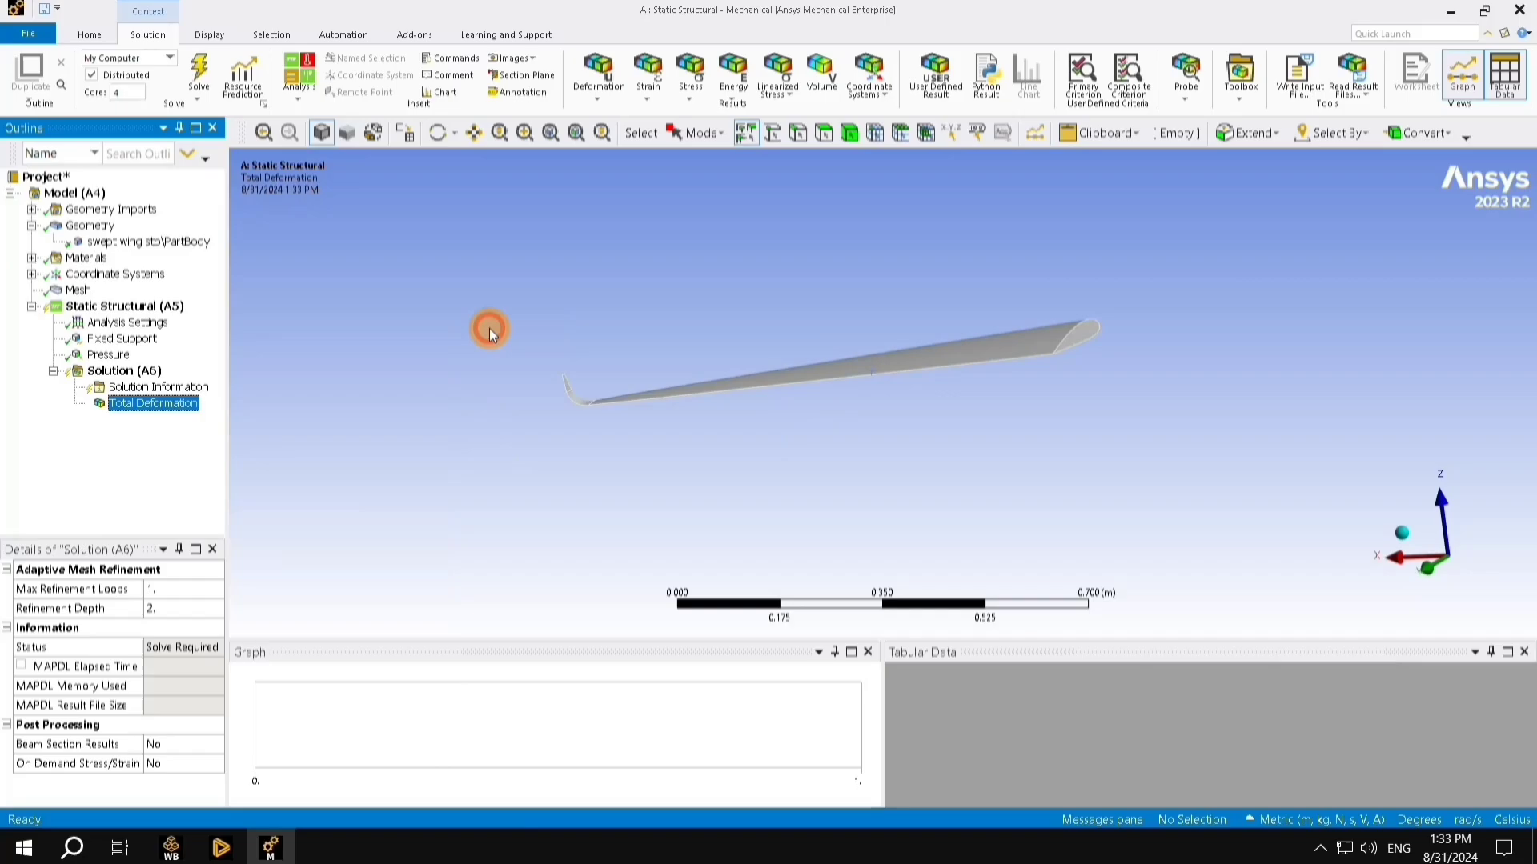
{"action": "right_click", "coordinate": [114, 373]}
{"action": "left_click", "coordinate": [154, 387]}
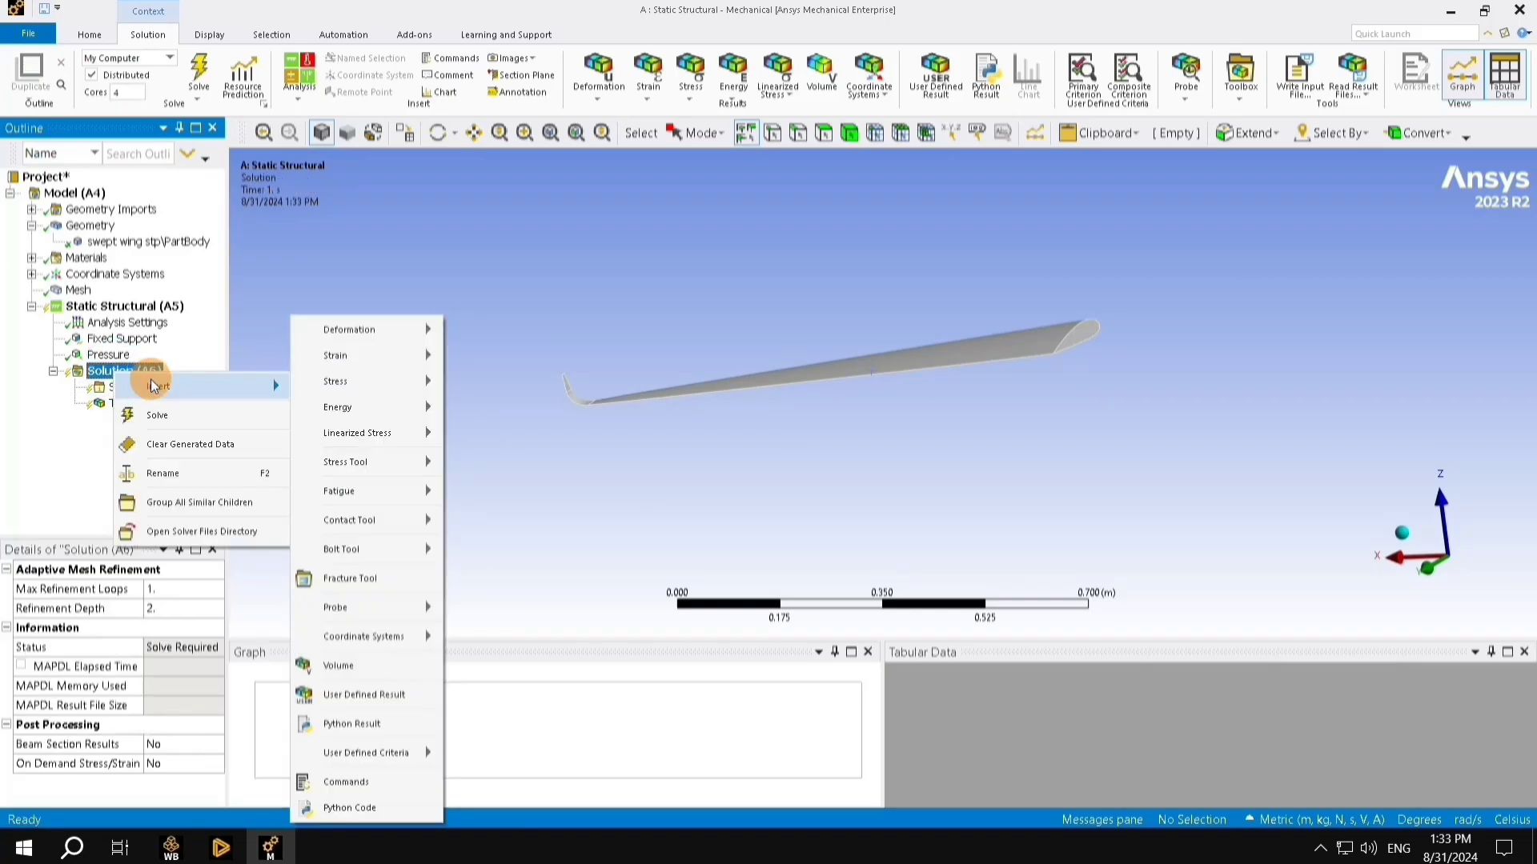
{"action": "mouse_move", "coordinate": [352, 382]}
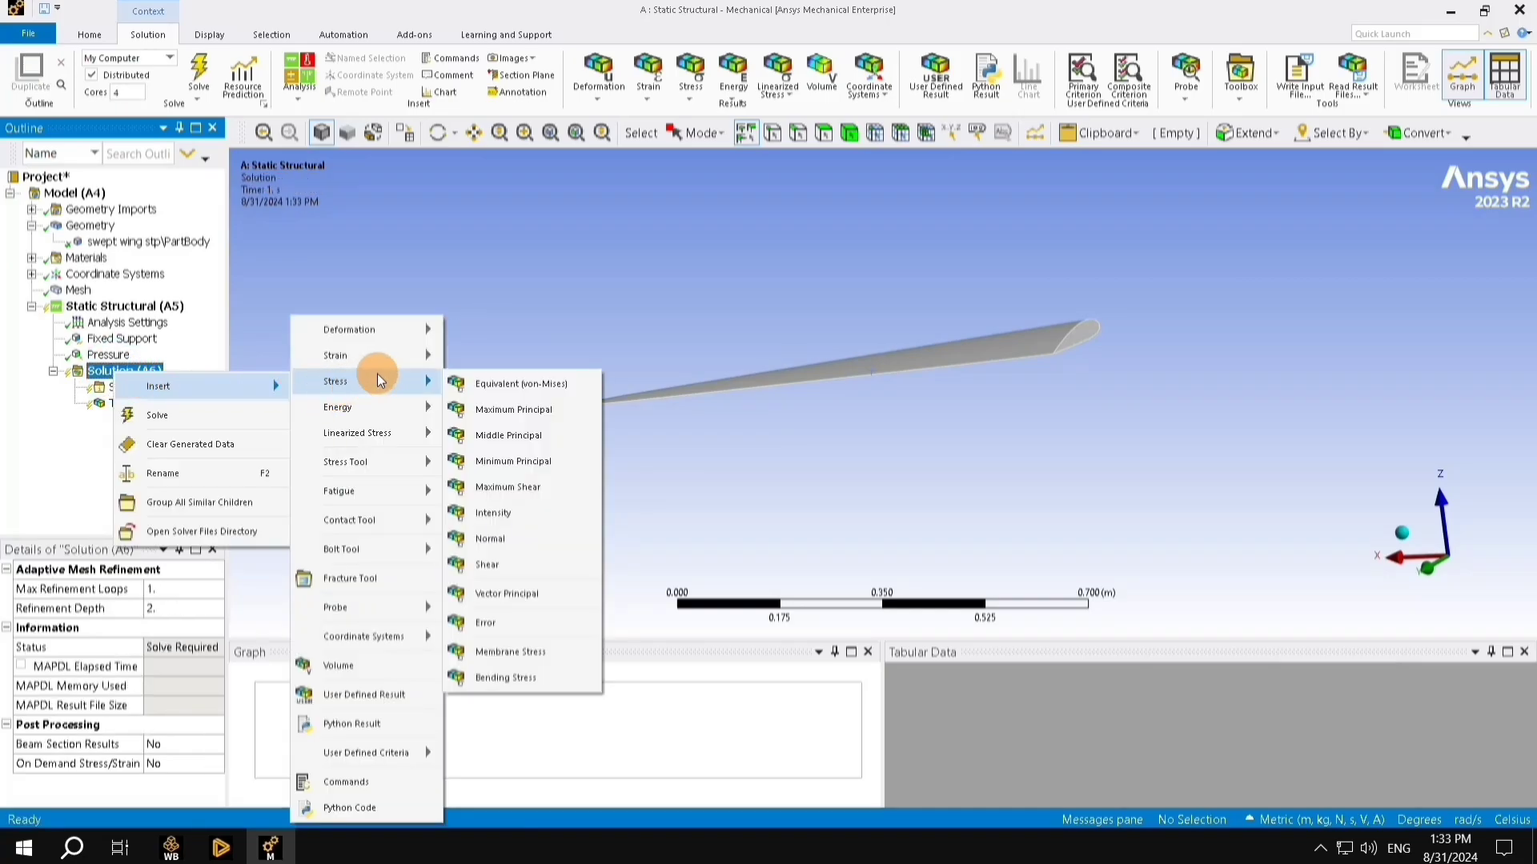
{"action": "left_click", "coordinate": [508, 413]}
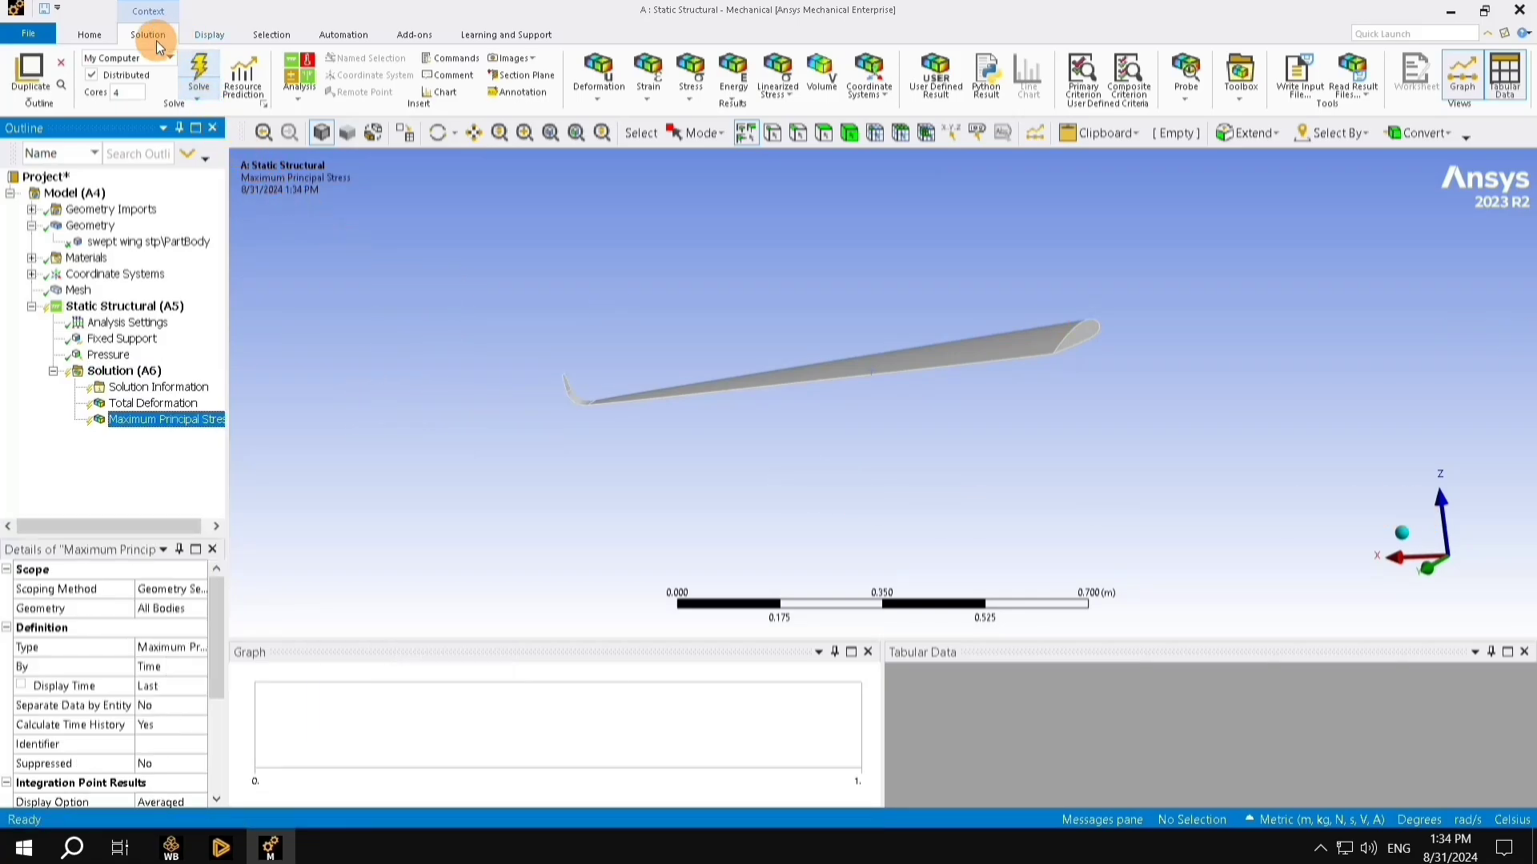
Step: Solve the analysis and animate Total Deformation, peaking at 0.00070923 m at the tip
{"action": "left_click", "coordinate": [199, 72]}
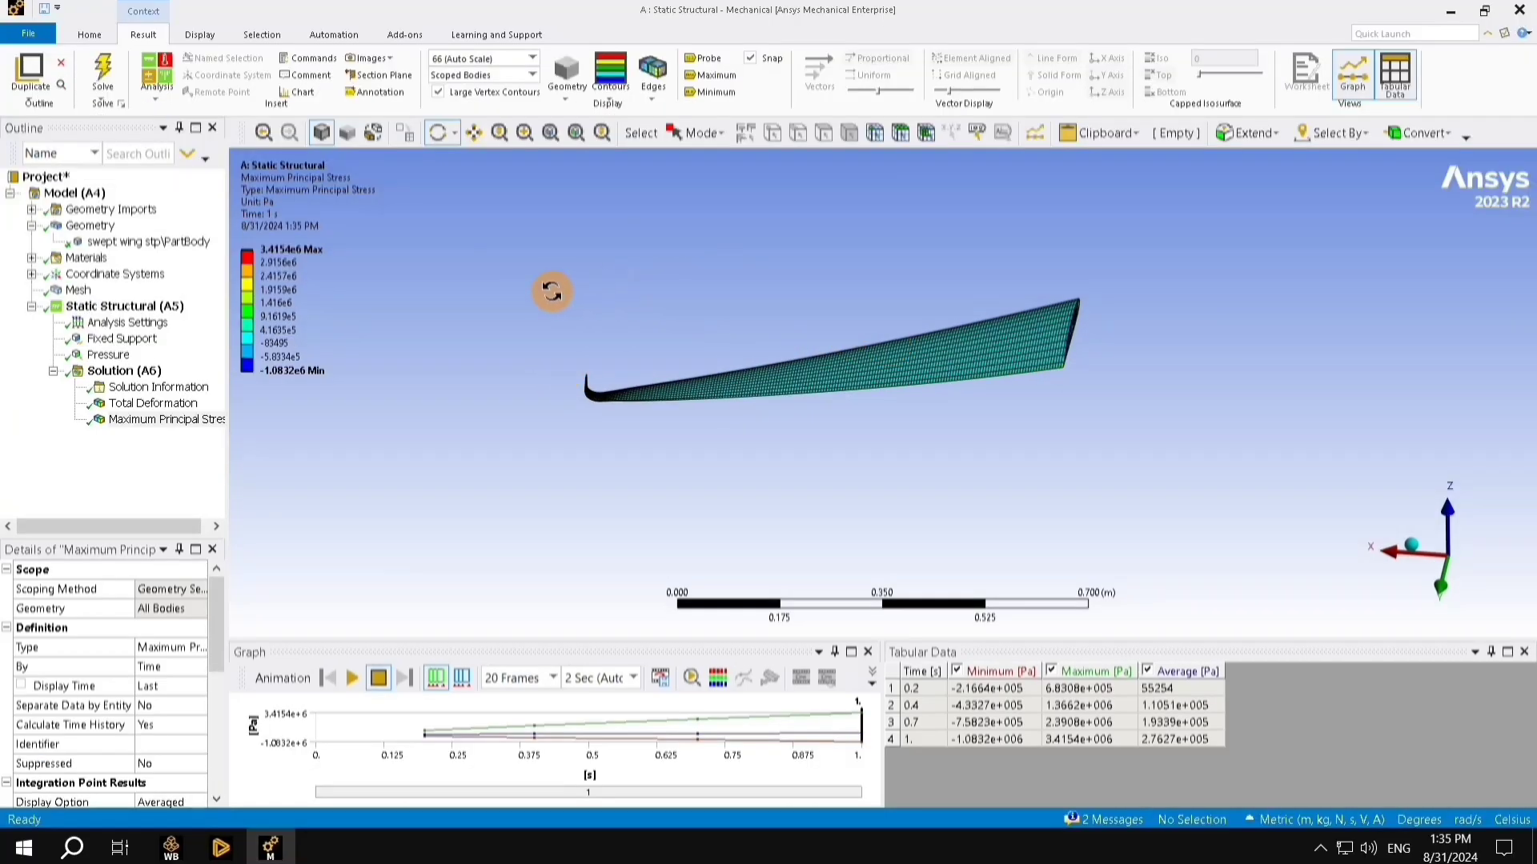
{"action": "left_click_drag", "start_coordinate": [547, 332], "coordinate": [905, 291]}
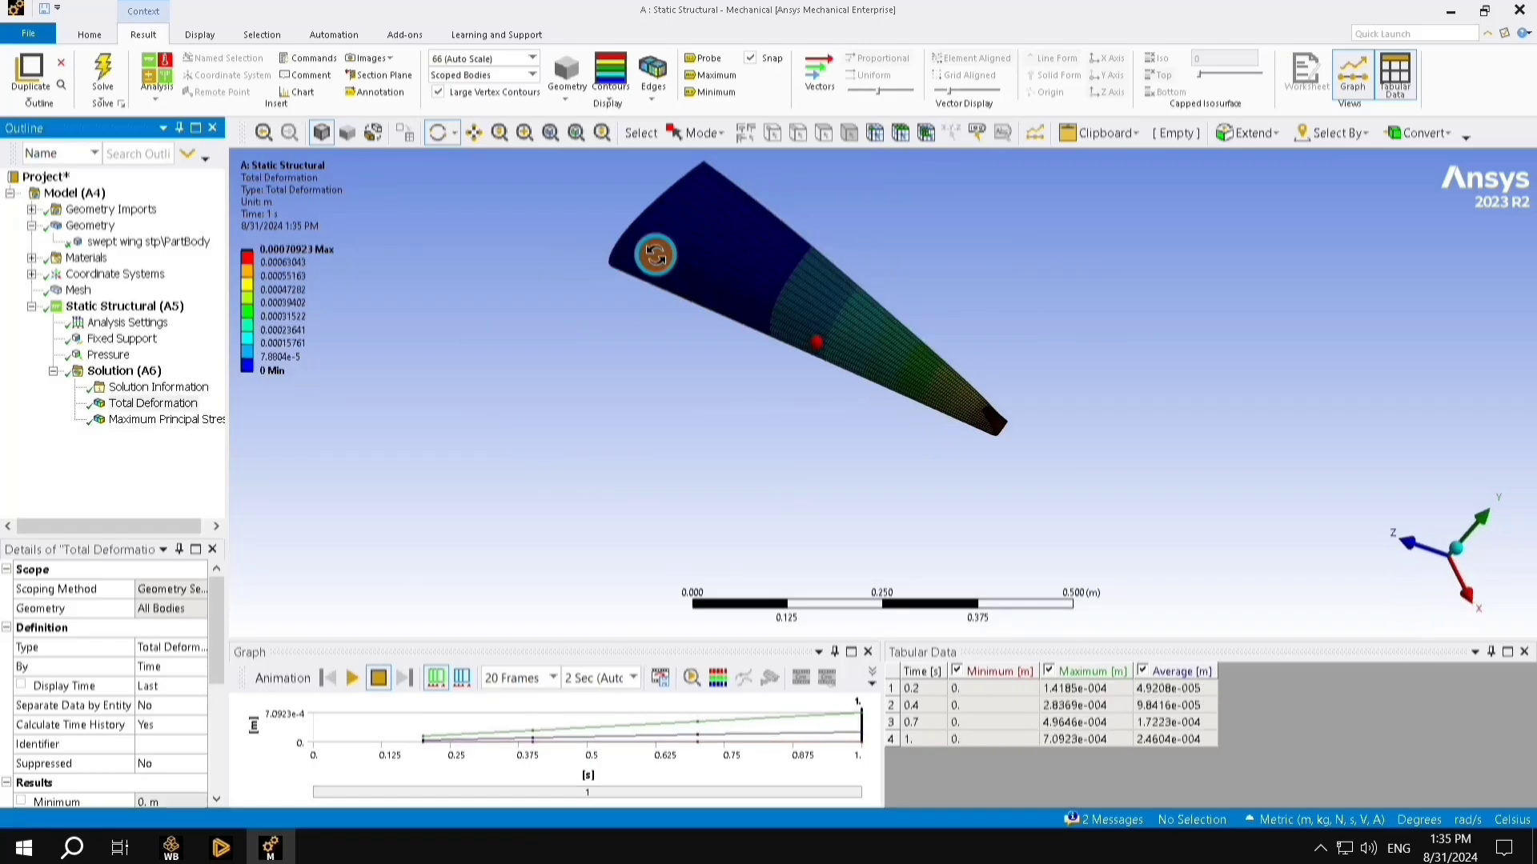
{"action": "left_click_drag", "start_coordinate": [652, 257], "coordinate": [796, 218]}
{"action": "left_click_drag", "start_coordinate": [785, 424], "coordinate": [833, 421]}
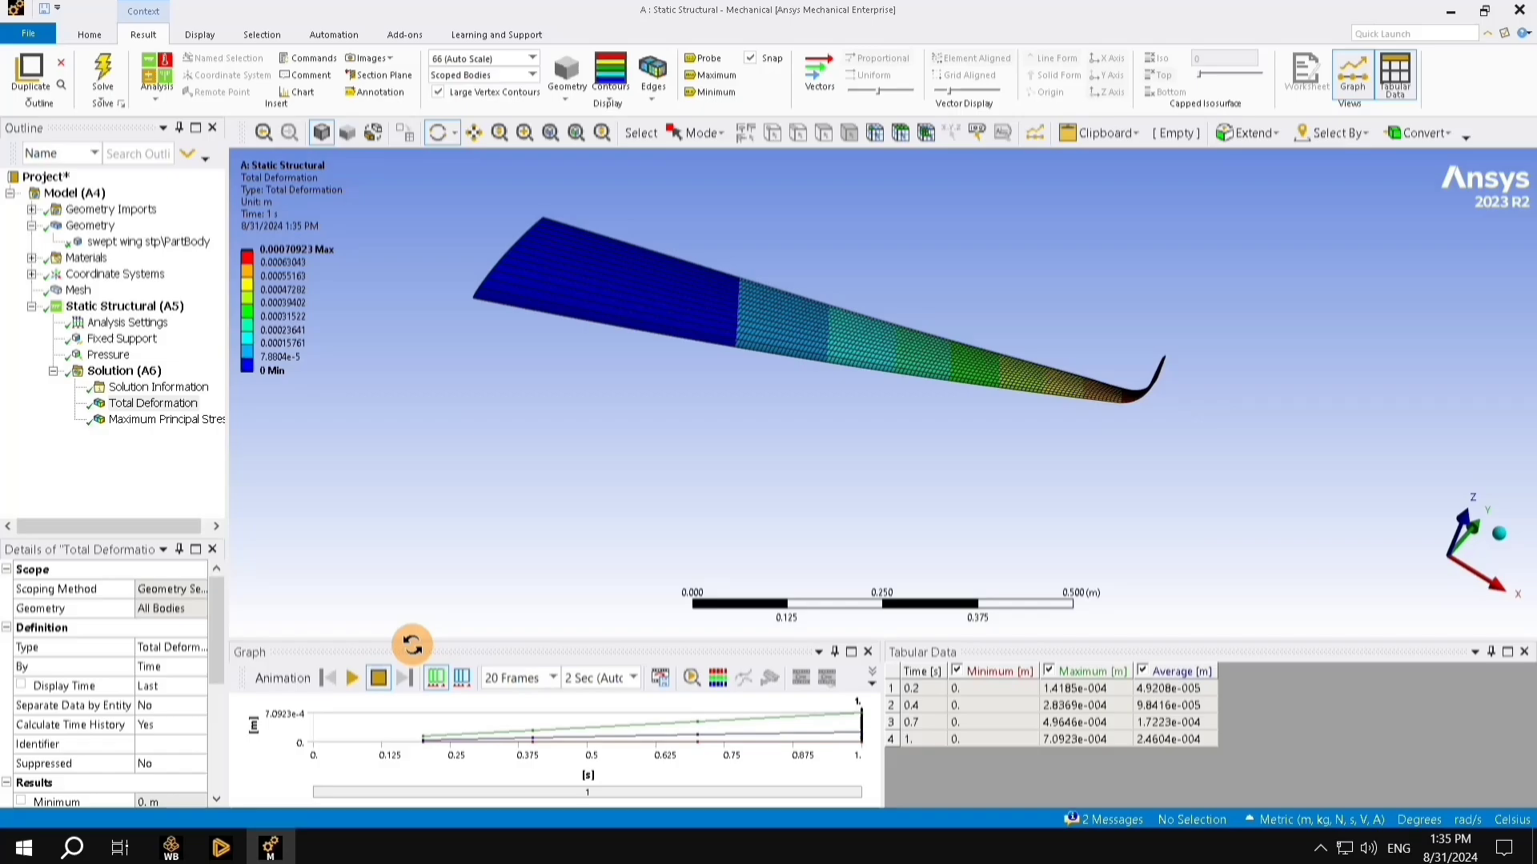
{"action": "left_click", "coordinate": [354, 678]}
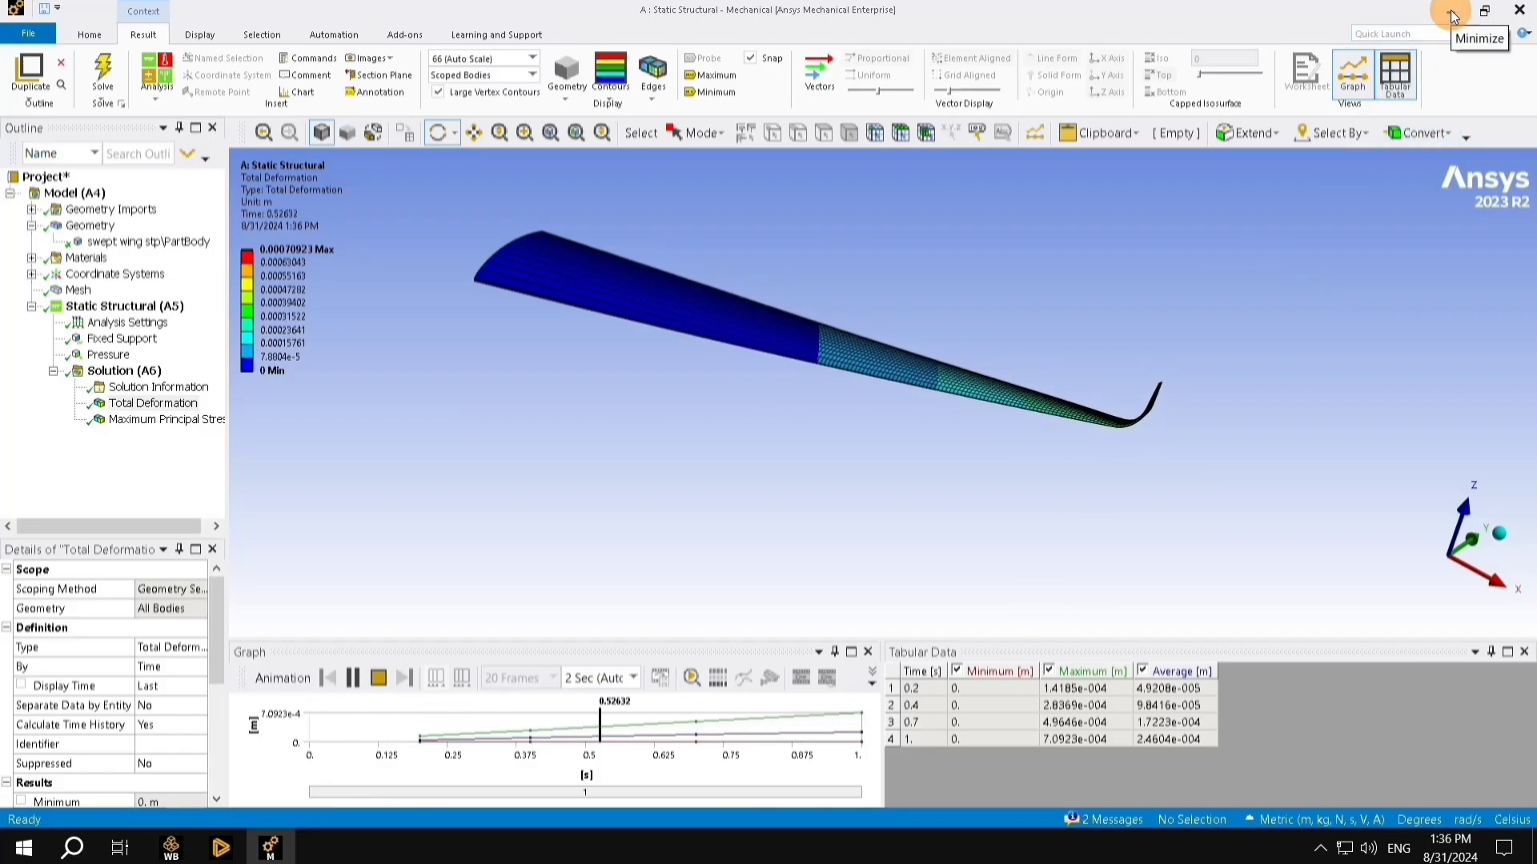
Step: Leave Mechanical and update the whole Workbench project so every Static Structural cell is current
{"action": "left_click", "coordinate": [1453, 14]}
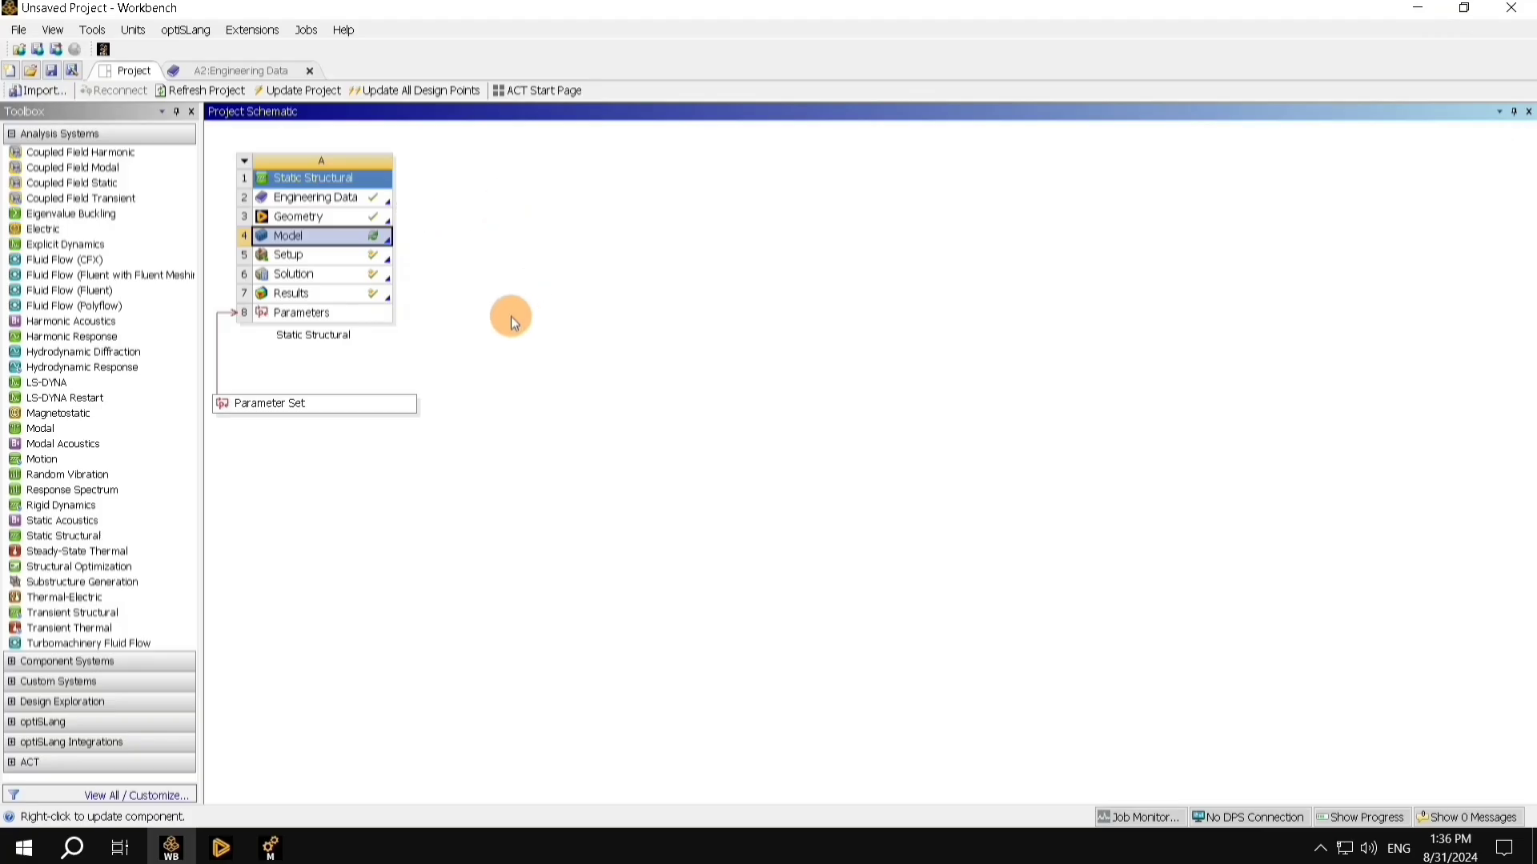
{"action": "left_click", "coordinate": [316, 103]}
Step: Open the project's Engineering Data and display the Aluminum Alloy material properties
{"action": "left_click", "coordinate": [247, 69]}
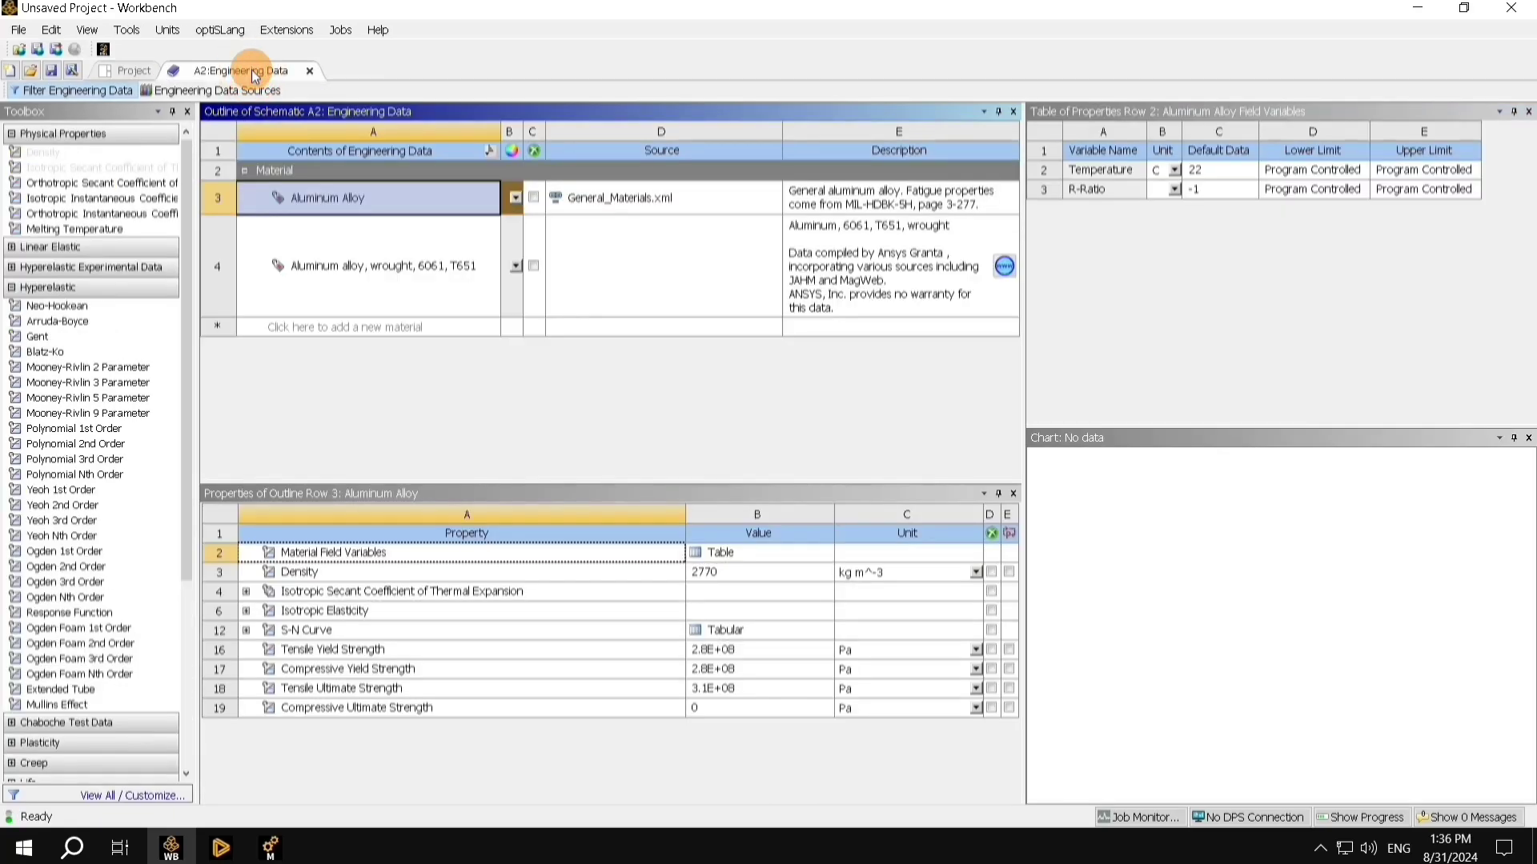
{"action": "left_click", "coordinate": [345, 306]}
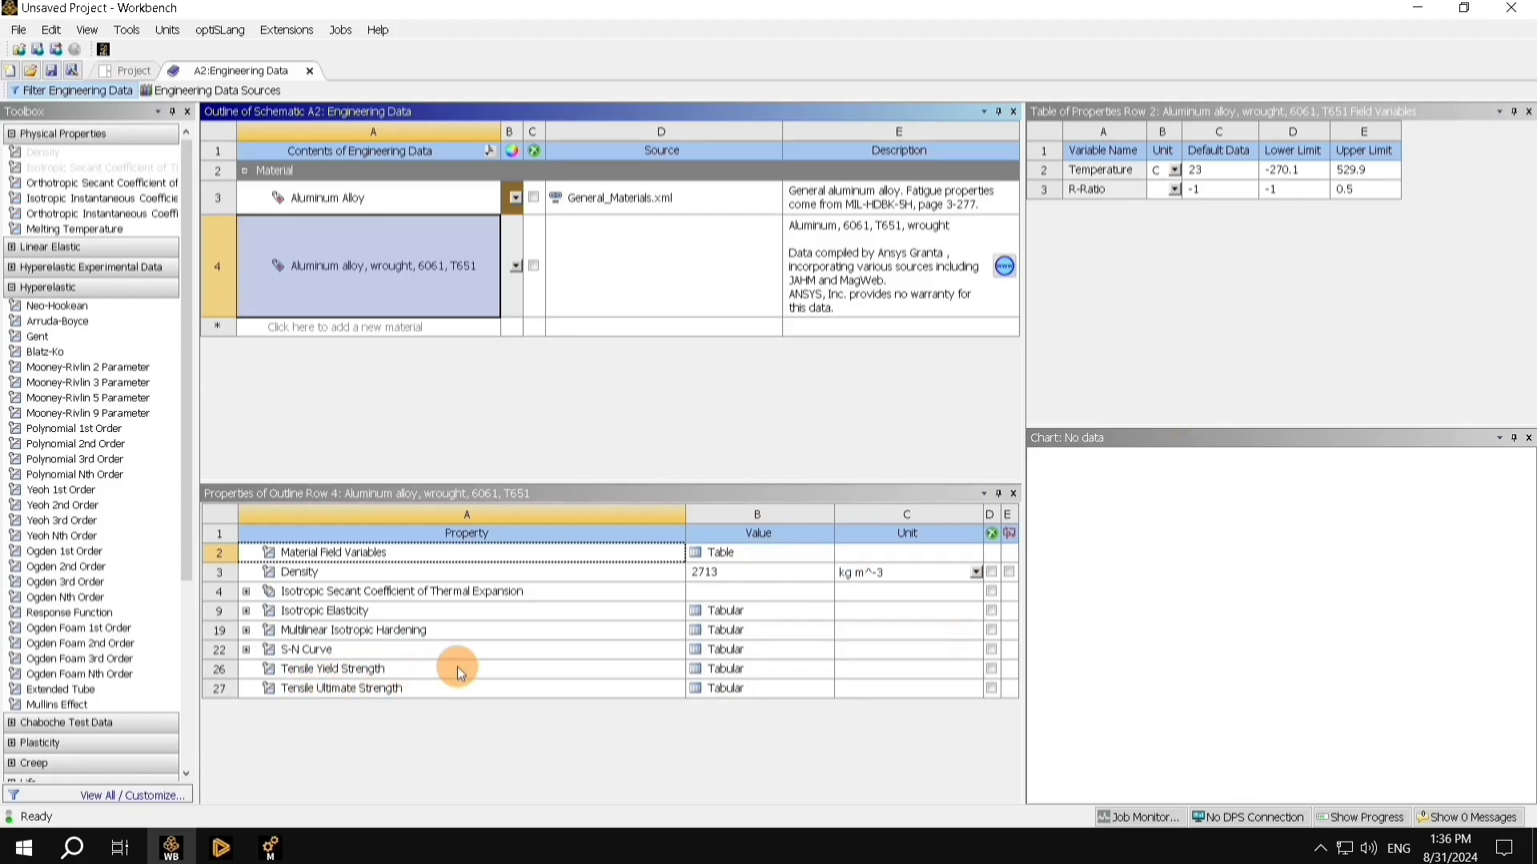
{"action": "left_click", "coordinate": [428, 208]}
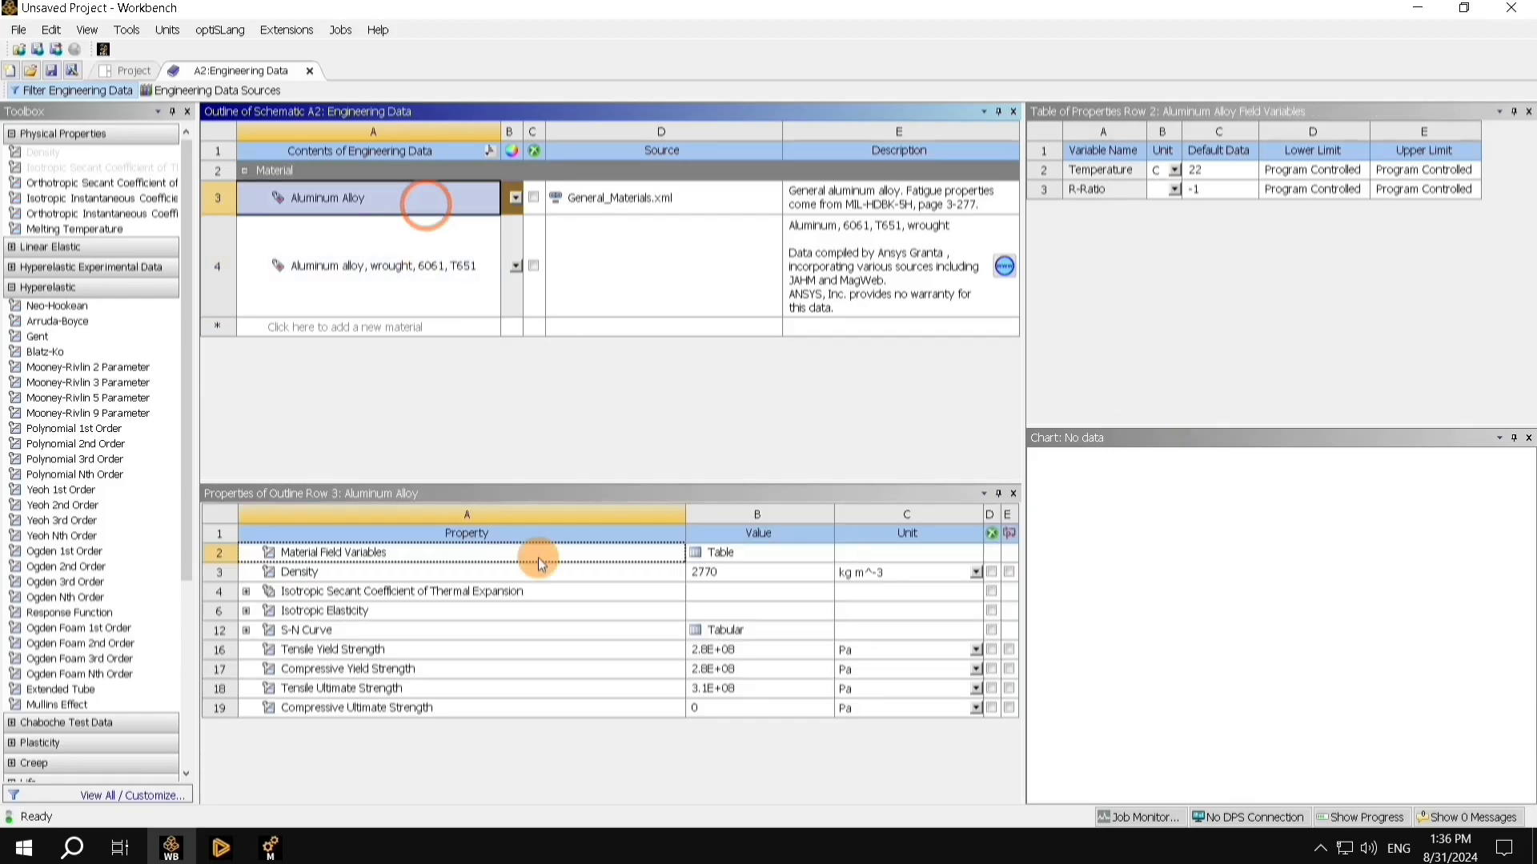
Step: Inspect the Tensile Ultimate Strength value of 310000000, then go back to the project schematic
{"action": "left_click", "coordinate": [719, 690]}
{"action": "left_click", "coordinate": [718, 689]}
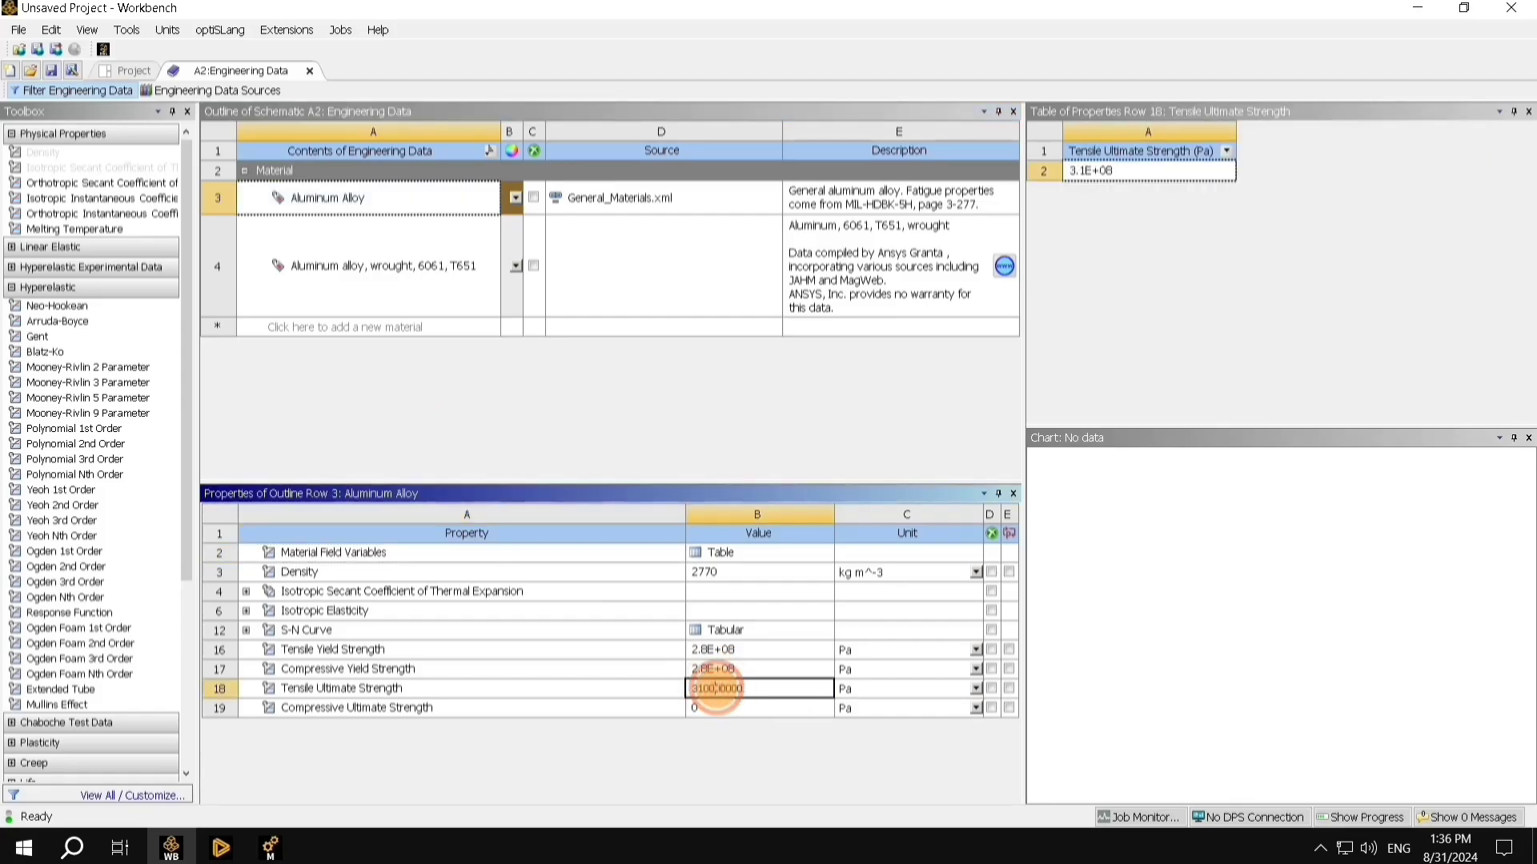
{"action": "left_click_drag", "start_coordinate": [716, 689], "coordinate": [760, 696]}
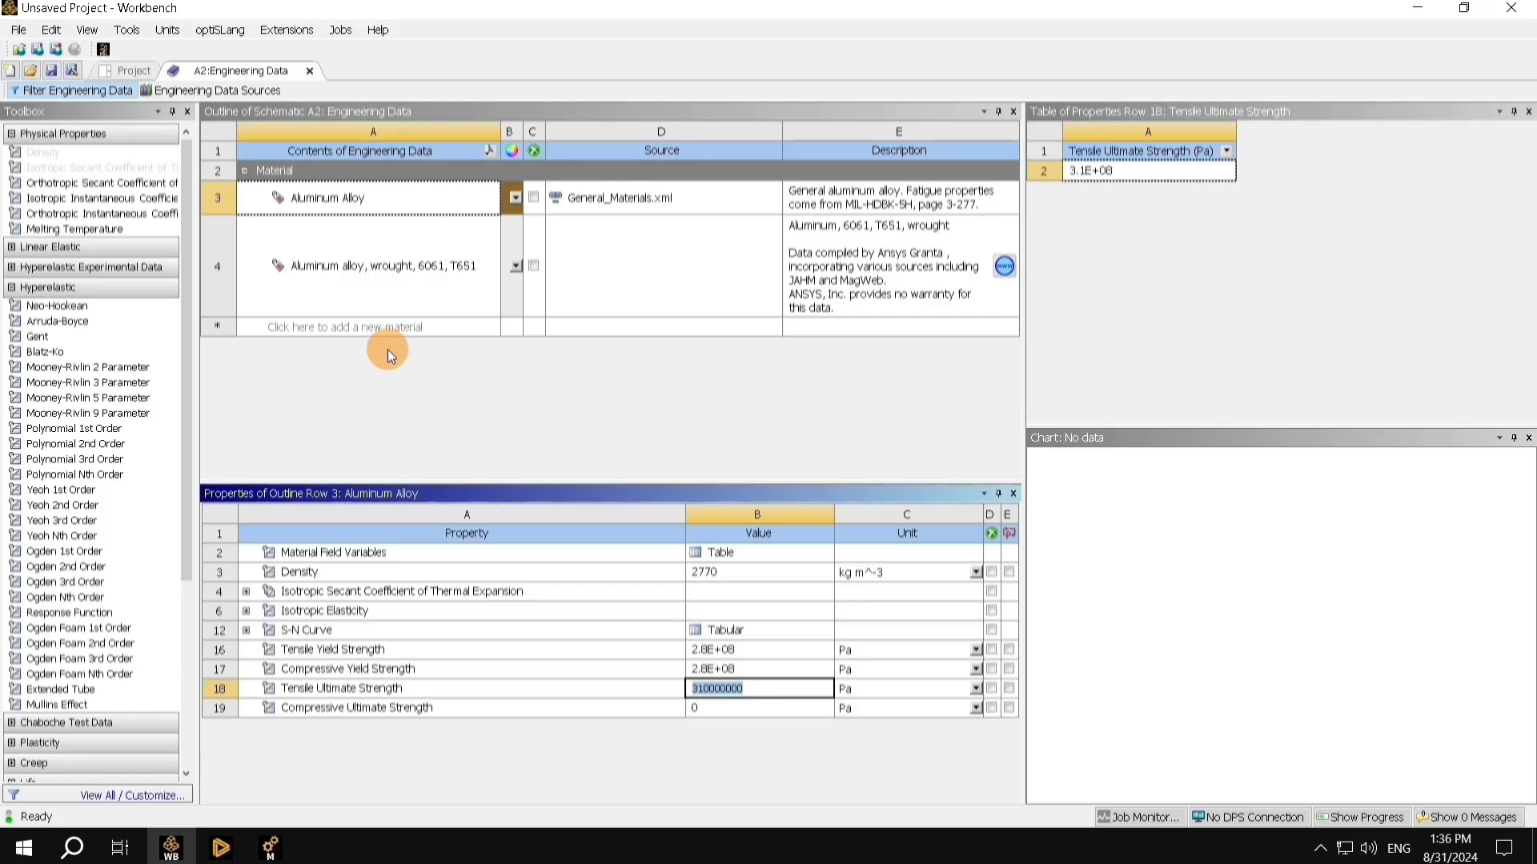
{"action": "left_click", "coordinate": [125, 70]}
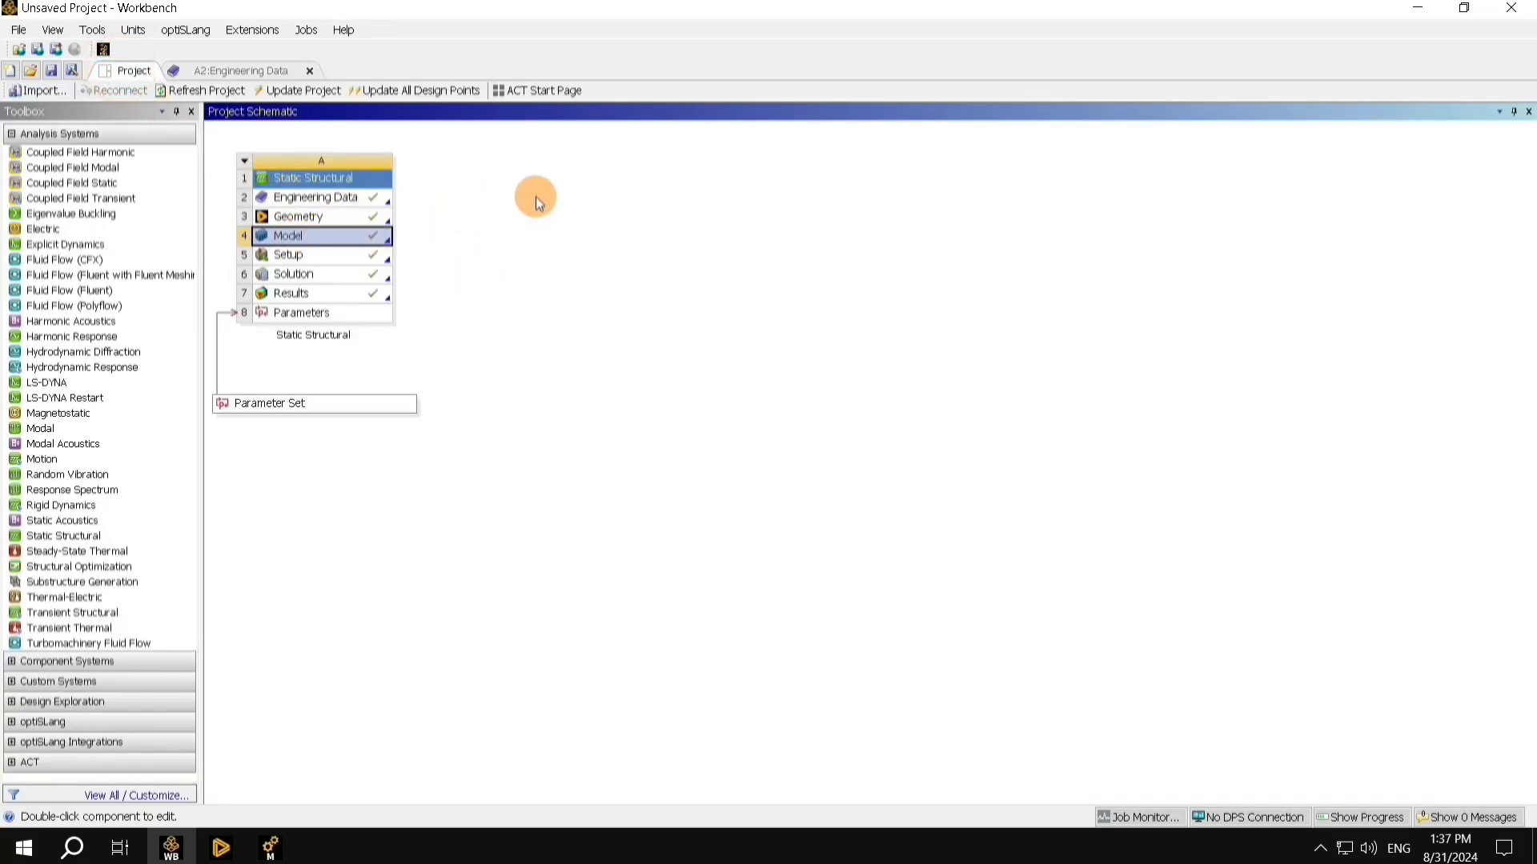